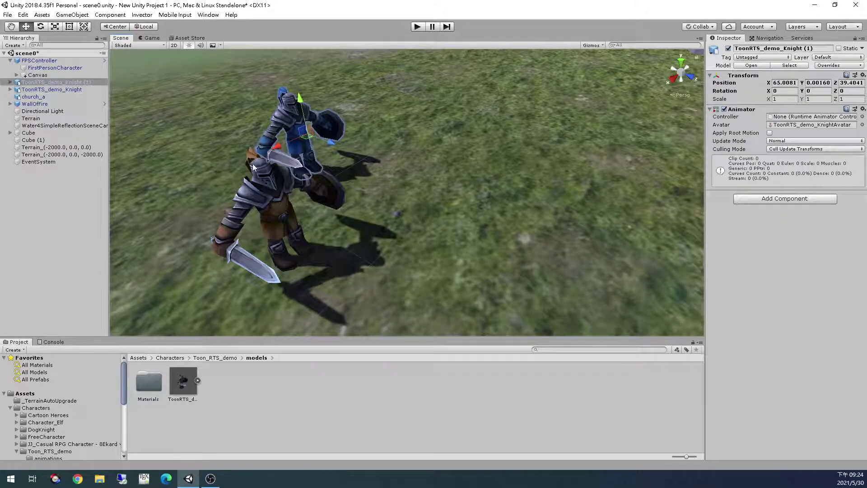
Delete both ToonRTS_demo_Knight characters, the brown one and the blue one, from the scene
{"action": "left_click", "coordinate": [262, 186]}
{"action": "left_click_drag", "start_coordinate": [274, 223], "coordinate": [243, 240]}
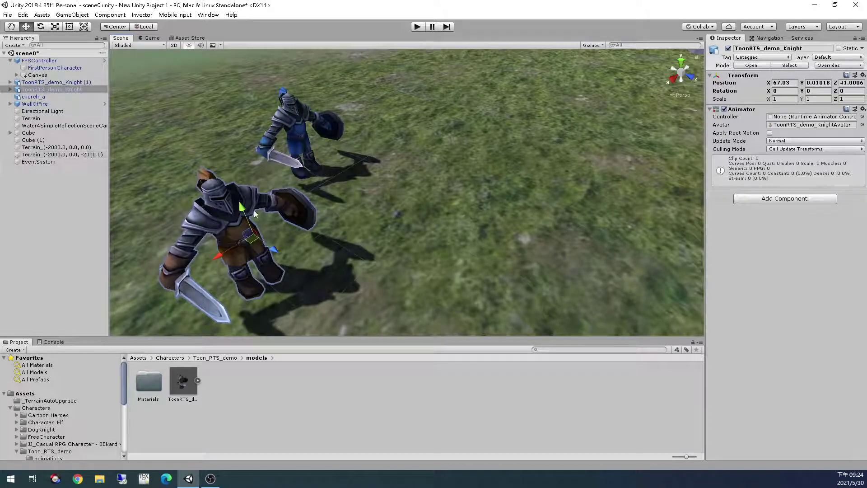
{"action": "key", "text": "Delete"}
{"action": "left_click", "coordinate": [292, 119]}
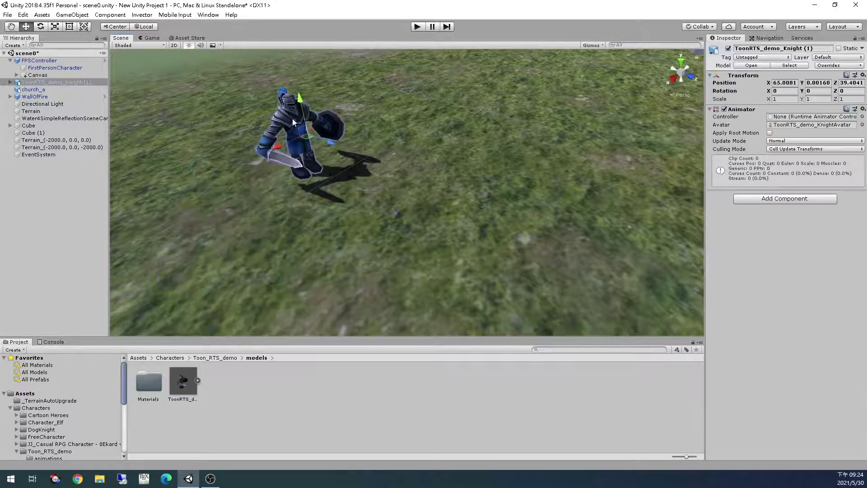
{"action": "key", "text": "Delete"}
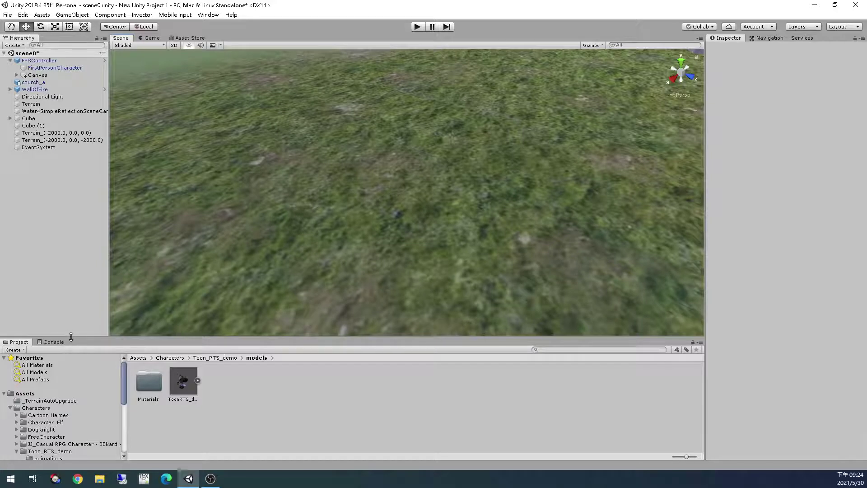
Rename the Toon_RTS_demo asset folder under Characters as Toon_RTS_demo_blue
{"action": "left_click_drag", "start_coordinate": [71, 336], "coordinate": [71, 261]}
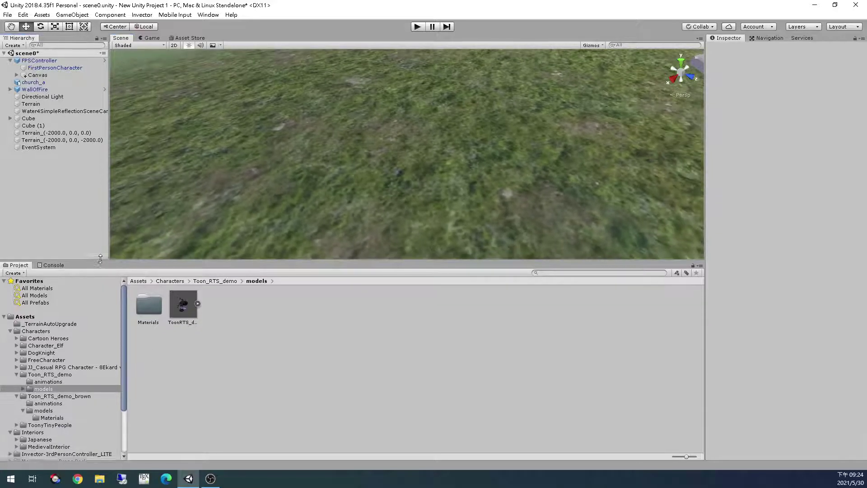
{"action": "left_click", "coordinate": [15, 374]}
{"action": "left_click", "coordinate": [14, 382]}
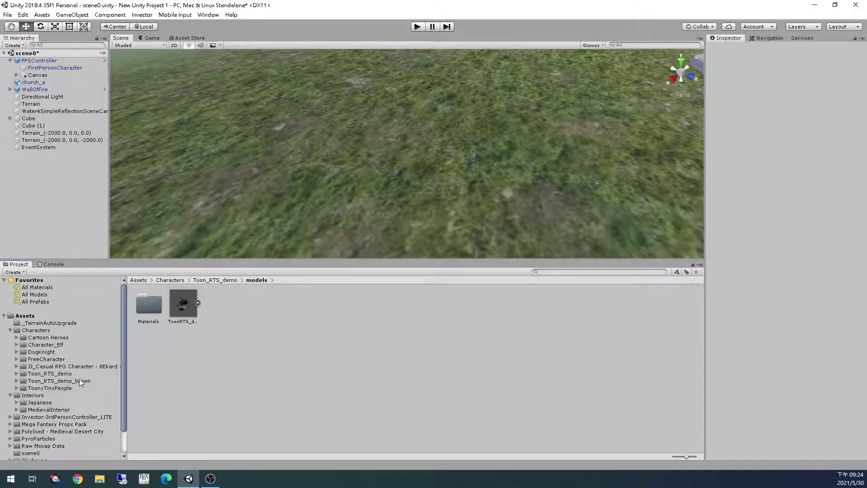
{"action": "left_click", "coordinate": [67, 374]}
{"action": "left_click", "coordinate": [110, 370]}
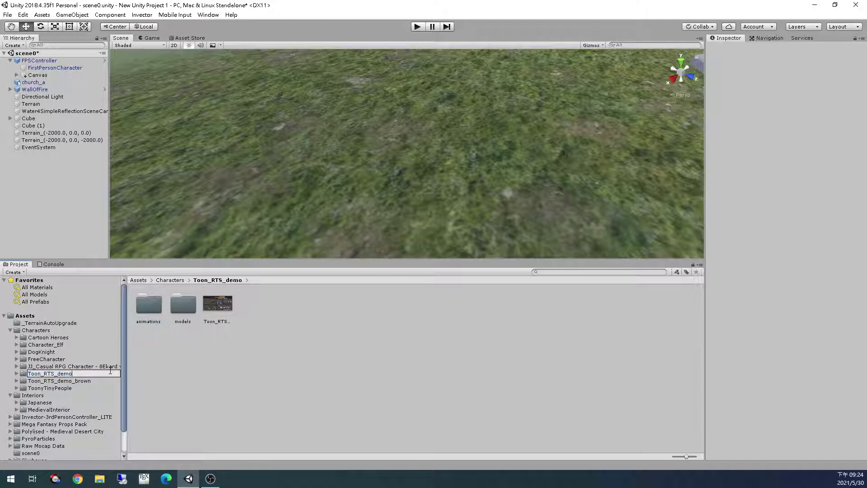
{"action": "key", "text": "Return"}
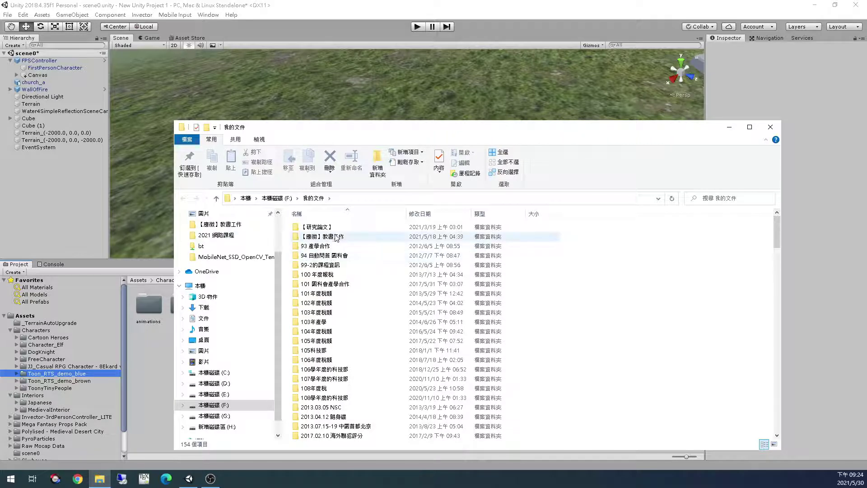
Switch to File Explorer and open the Characters folder inside the Assets of New Unity Project 1 in Documents
{"action": "scroll", "coordinate": [203, 280], "scroll_direction": "up", "scroll_amount": 2}
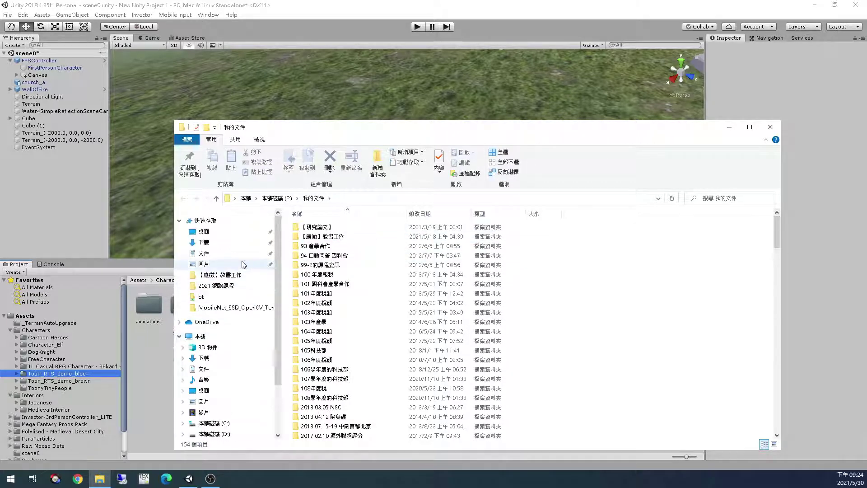
{"action": "left_click", "coordinate": [228, 256]}
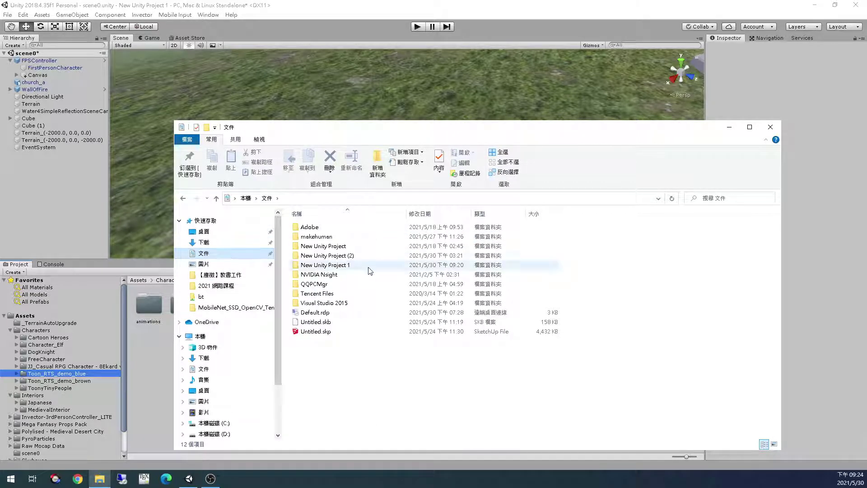
{"action": "double_click", "coordinate": [343, 265]}
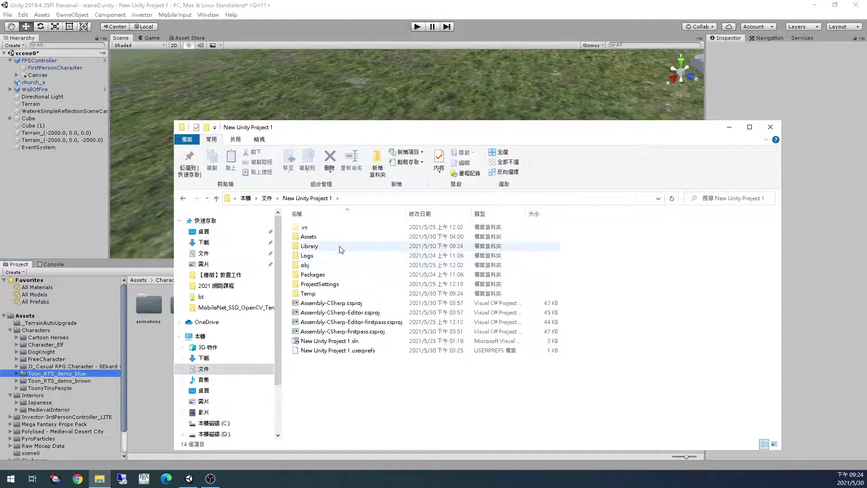
{"action": "double_click", "coordinate": [311, 237]}
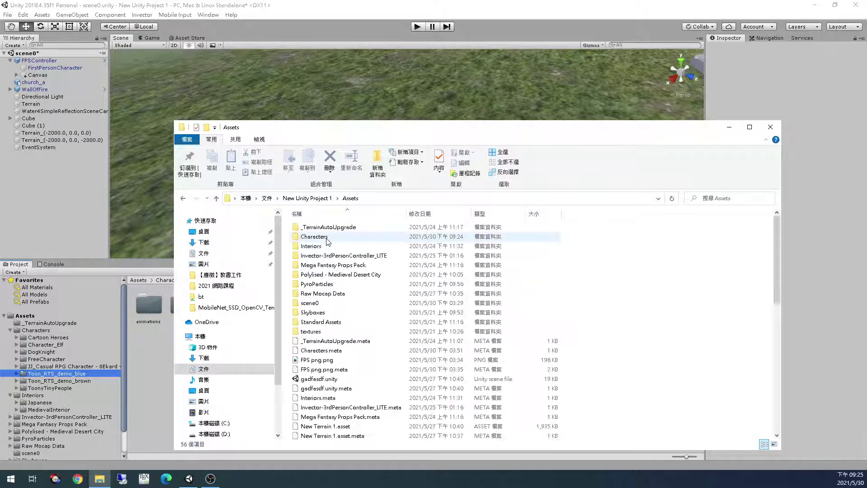
{"action": "double_click", "coordinate": [350, 240]}
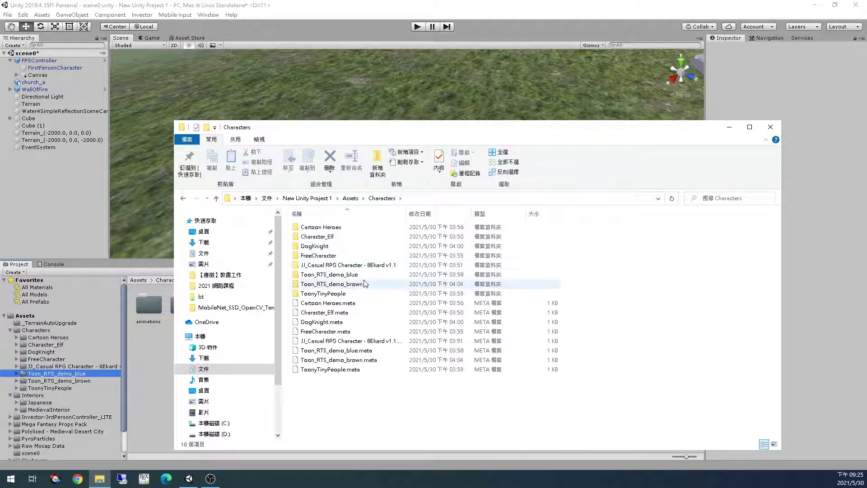
Copy the Toon_RTS_demo_brown folder and paste it into the same Characters folder
{"action": "left_click", "coordinate": [364, 283]}
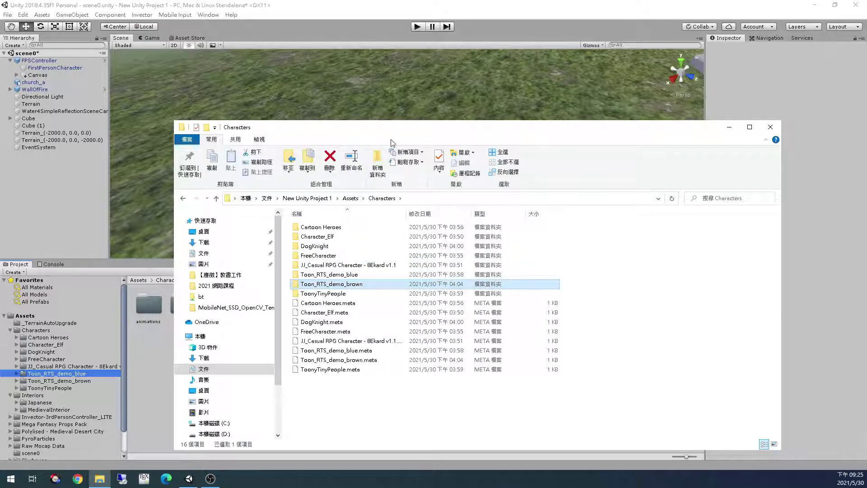
{"action": "left_click_drag", "start_coordinate": [447, 131], "coordinate": [190, 134]}
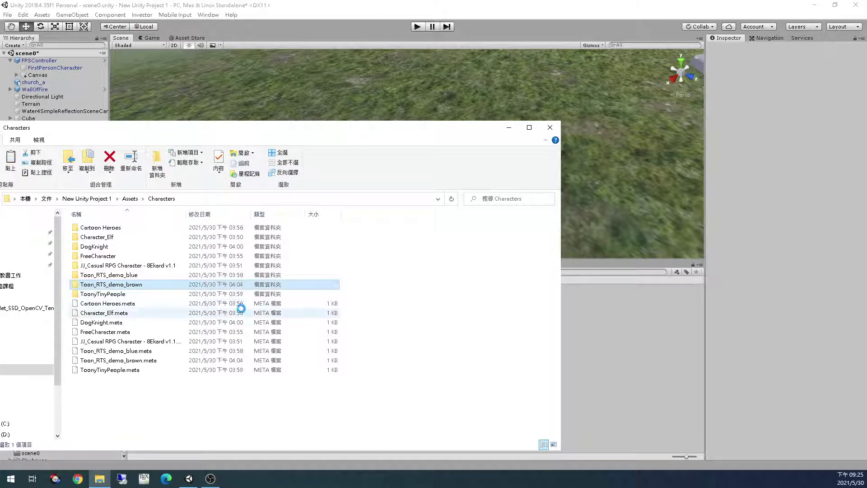
{"action": "left_click", "coordinate": [411, 302]}
{"action": "left_click", "coordinate": [183, 284]}
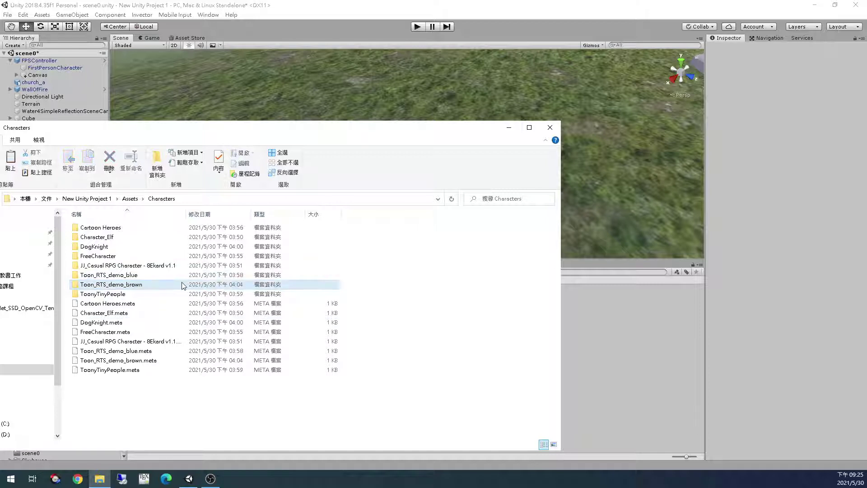
{"action": "right_click", "coordinate": [183, 284]}
{"action": "mouse_move", "coordinate": [210, 186]}
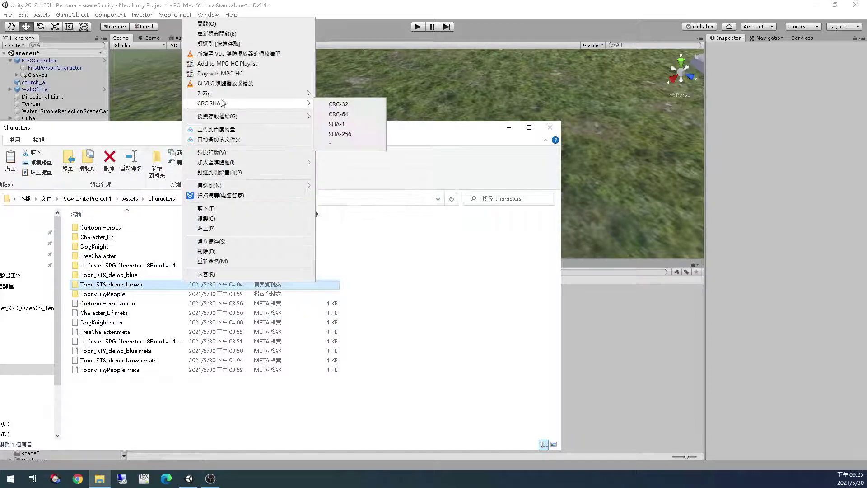
{"action": "left_click", "coordinate": [214, 227]}
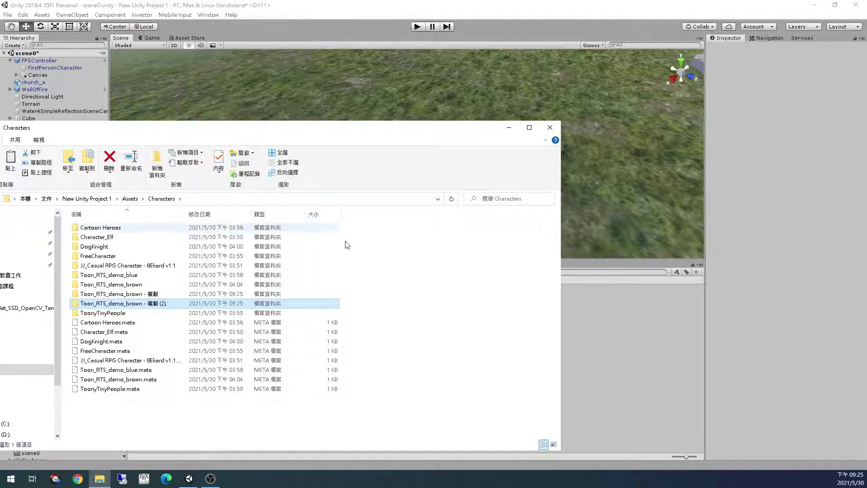
Delete the surplus second copy of the Toon_RTS_demo_brown folder, keeping one copy
{"action": "left_click", "coordinate": [289, 313]}
{"action": "left_click", "coordinate": [210, 303]}
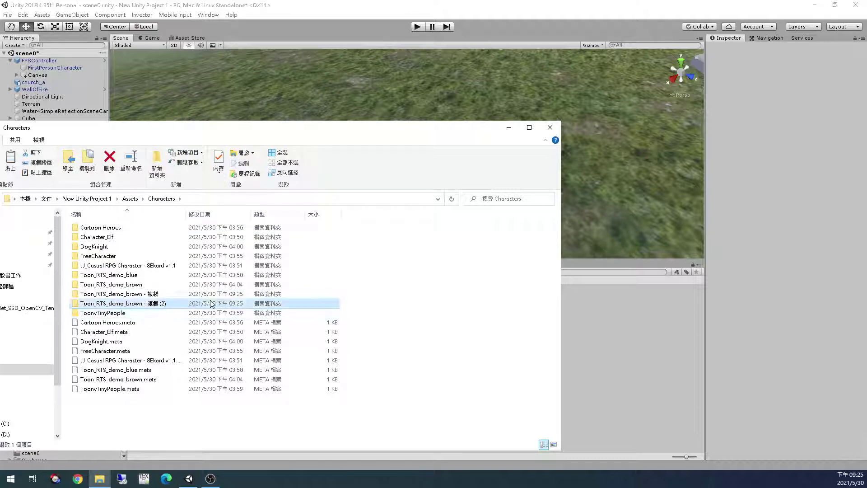
{"action": "key", "text": "Delete"}
{"action": "key", "text": "Return"}
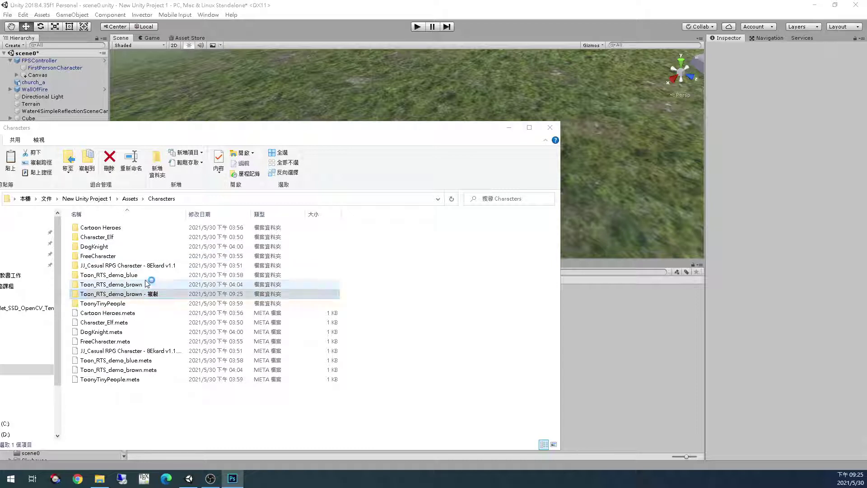
Open DemoTexture.png from the models/Materials folder of the Toon_RTS_demo_brown copy in Photoshop
{"action": "left_click", "coordinate": [170, 294]}
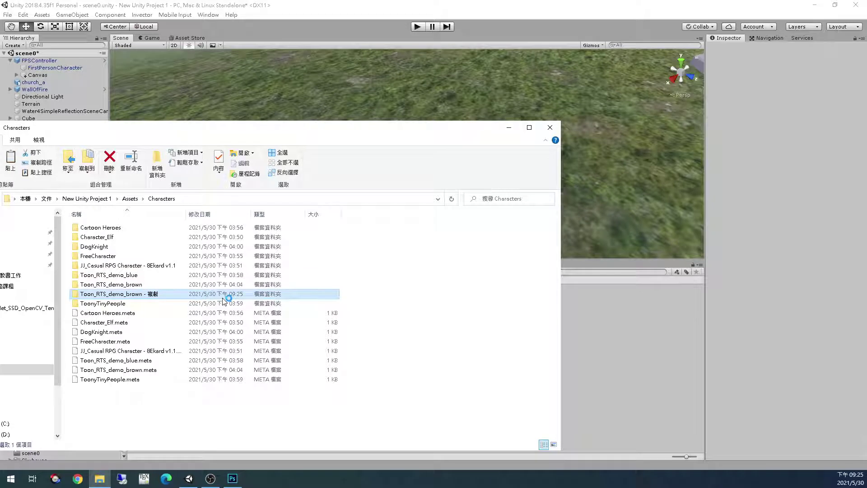
{"action": "double_click", "coordinate": [200, 293]}
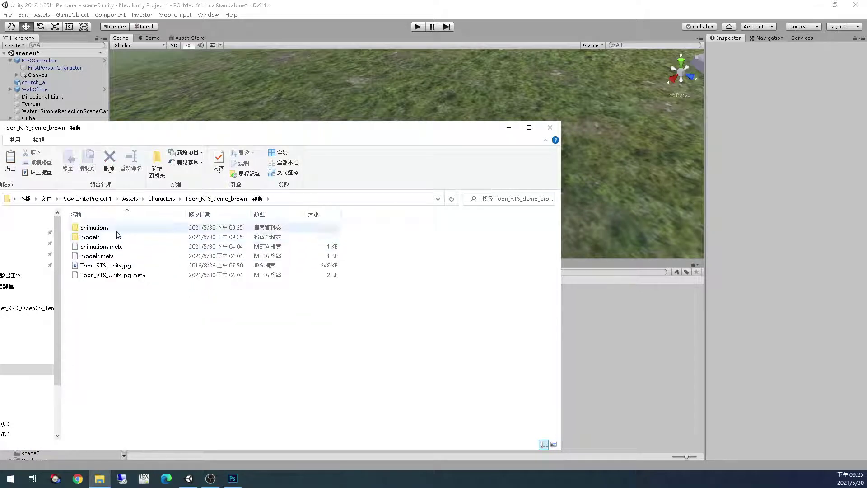
{"action": "double_click", "coordinate": [118, 236]}
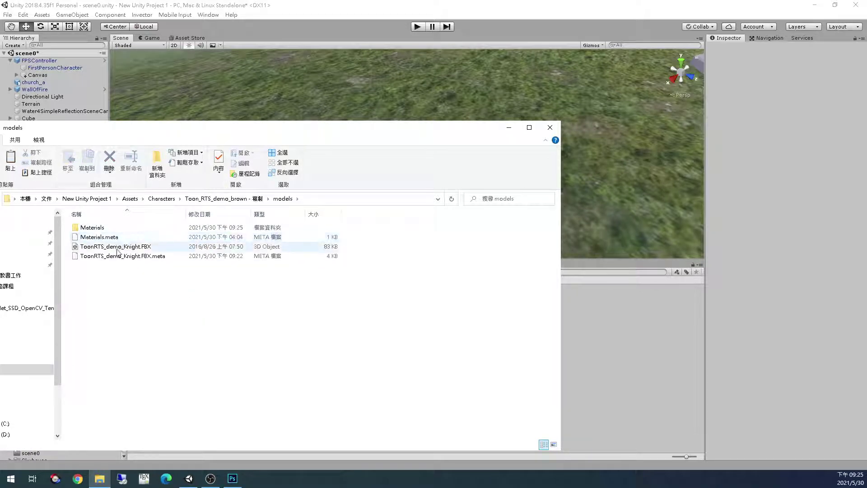
{"action": "double_click", "coordinate": [95, 227]}
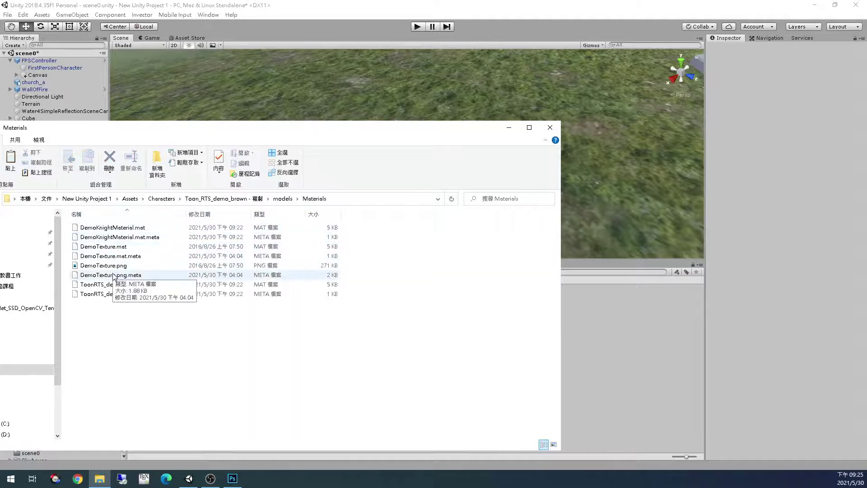
{"action": "left_click", "coordinate": [90, 266]}
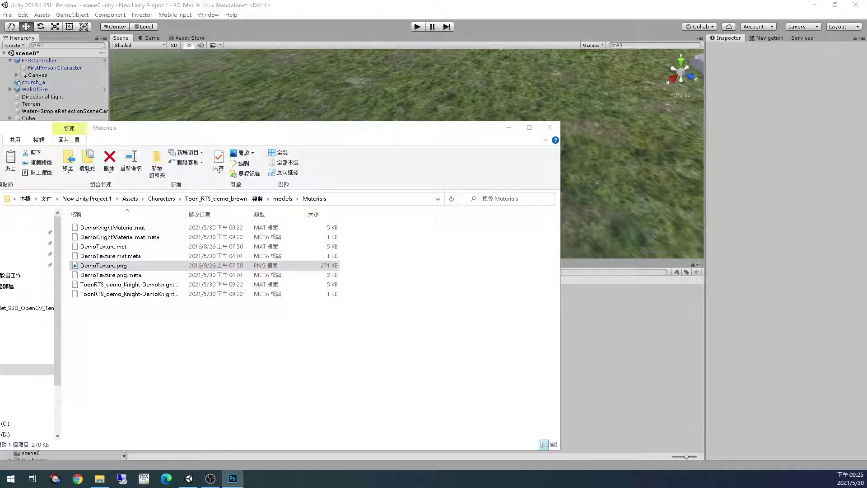
{"action": "left_click", "coordinate": [238, 354]}
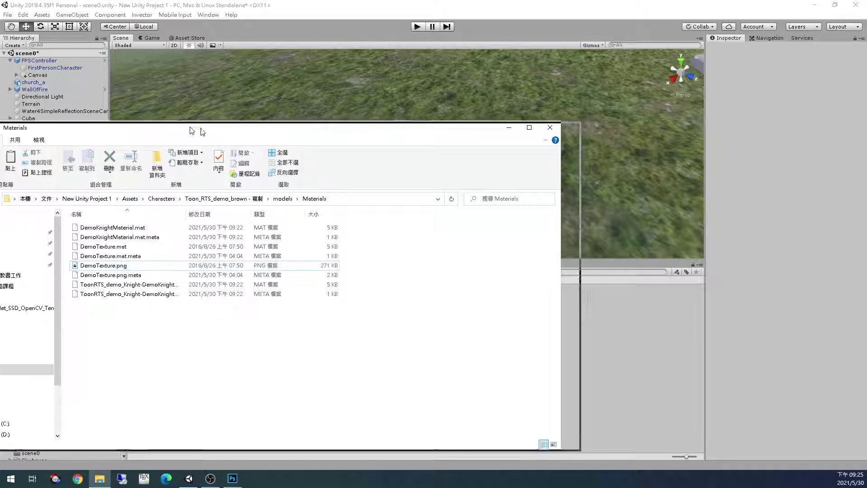
{"action": "left_click_drag", "start_coordinate": [169, 136], "coordinate": [260, 150]}
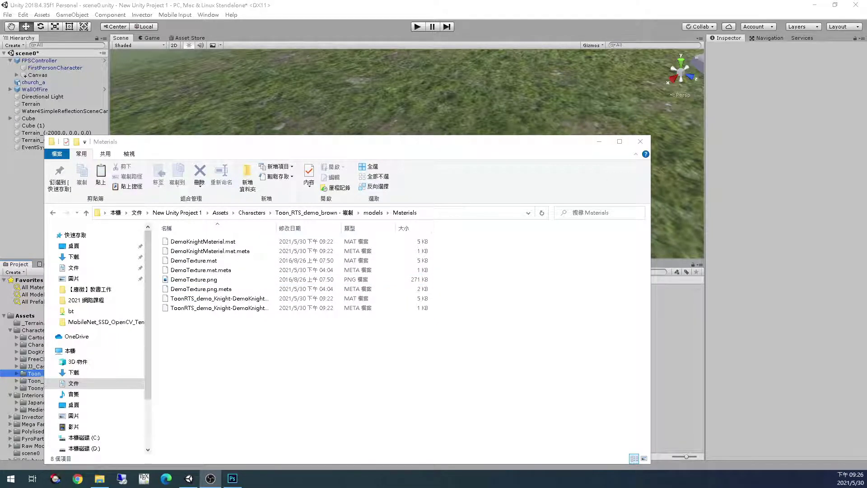
{"action": "left_click", "coordinate": [232, 478]}
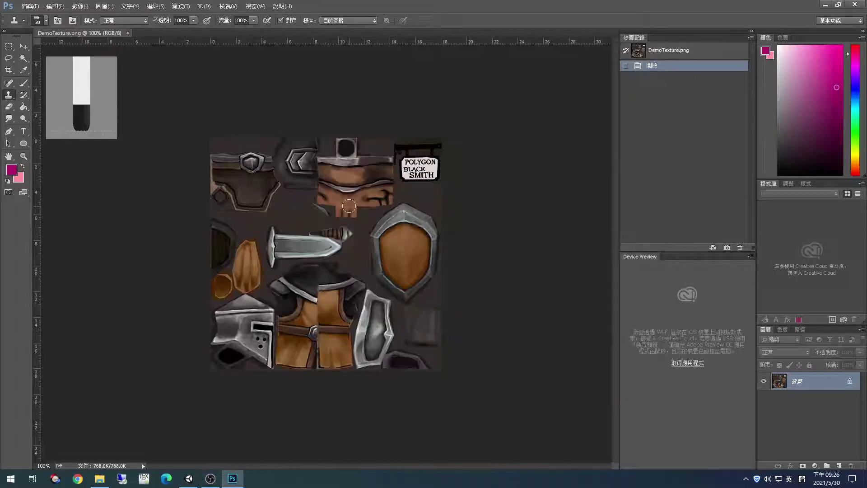
Convert the locked background of DemoTexture.png into a regular layer and duplicate it
{"action": "left_click", "coordinate": [80, 6]}
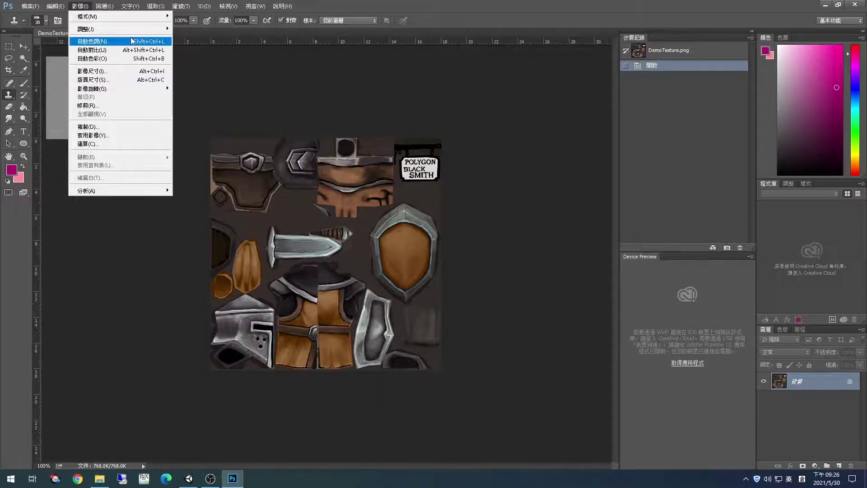
{"action": "mouse_move", "coordinate": [113, 29]}
{"action": "left_click", "coordinate": [849, 380]}
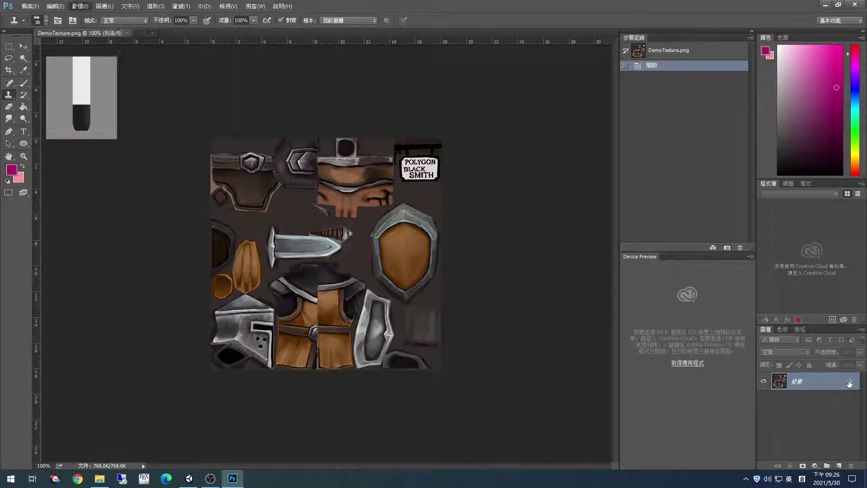
{"action": "key", "text": "ctrl+j"}
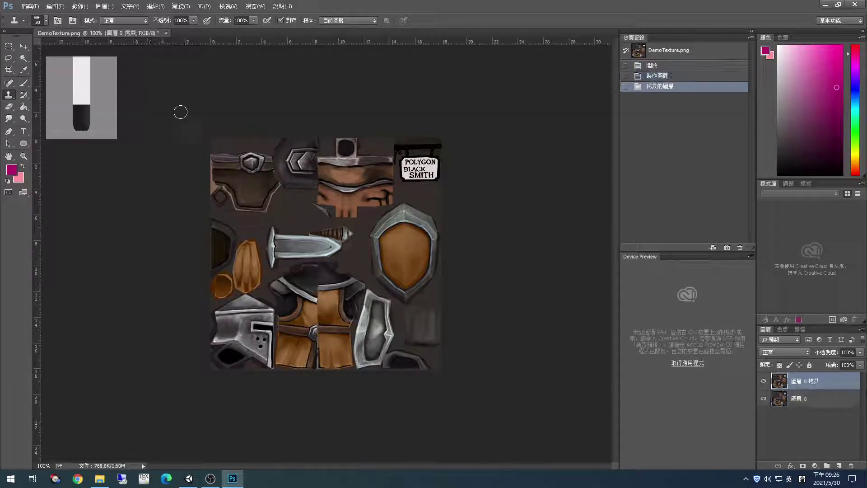
{"action": "left_click", "coordinate": [73, 6]}
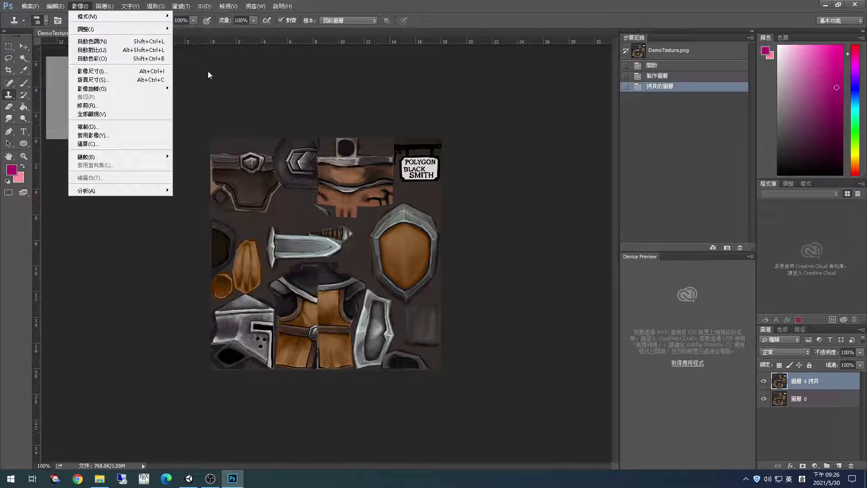
{"action": "mouse_move", "coordinate": [113, 29]}
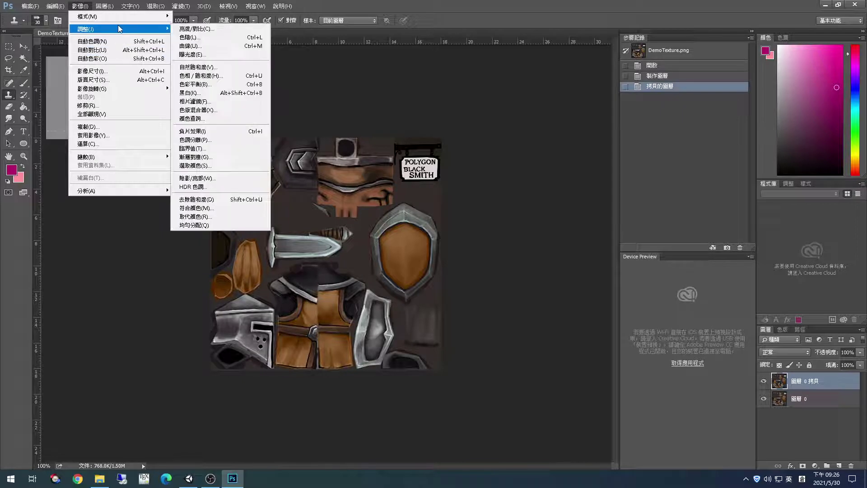
{"action": "left_click", "coordinate": [221, 85]}
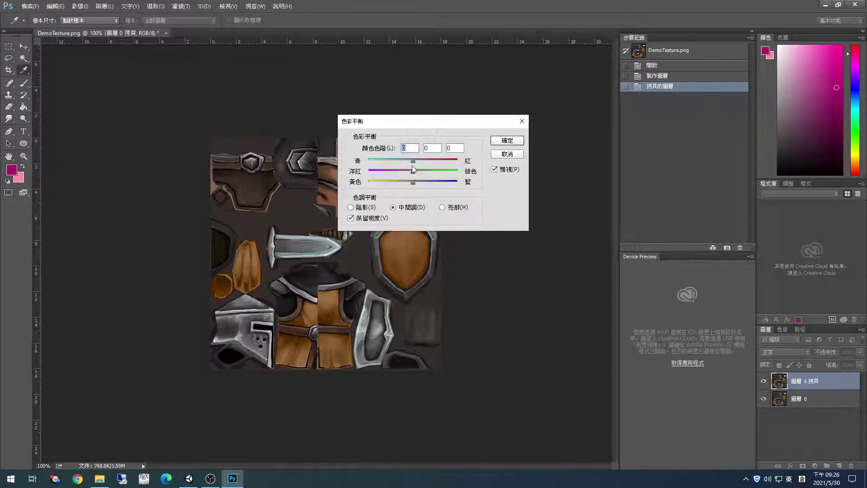
{"action": "left_click_drag", "start_coordinate": [412, 163], "coordinate": [424, 161]}
{"action": "key", "text": "Down"}
{"action": "mouse_move", "coordinate": [415, 171]}
{"action": "left_mouse_down"}
{"action": "mouse_move", "coordinate": [442, 177]}
{"action": "mouse_move", "coordinate": [397, 175]}
{"action": "mouse_move", "coordinate": [422, 183]}
{"action": "left_mouse_up"}
{"action": "key", "text": "Escape"}
{"action": "key", "text": "s"}
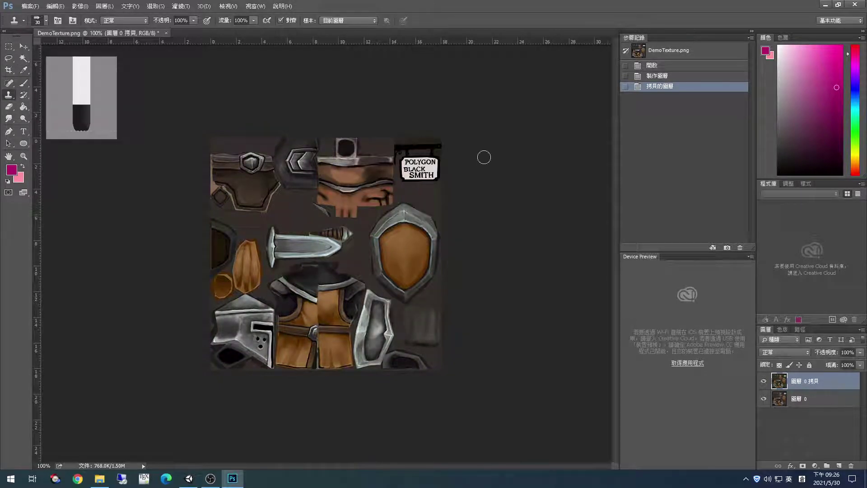
Apply a Hue/Saturation adjustment to the duplicated layer with hue -27 and saturation +55
{"action": "left_click", "coordinate": [74, 7]}
{"action": "mouse_move", "coordinate": [120, 29]}
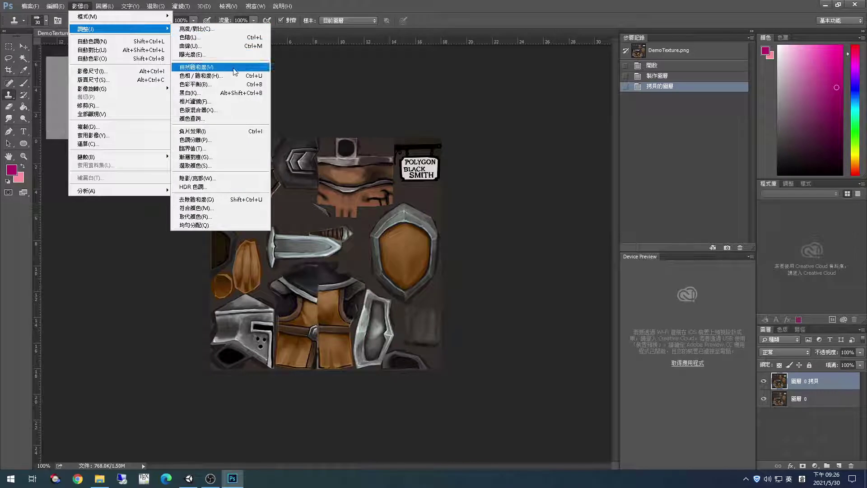
{"action": "left_click", "coordinate": [201, 75]}
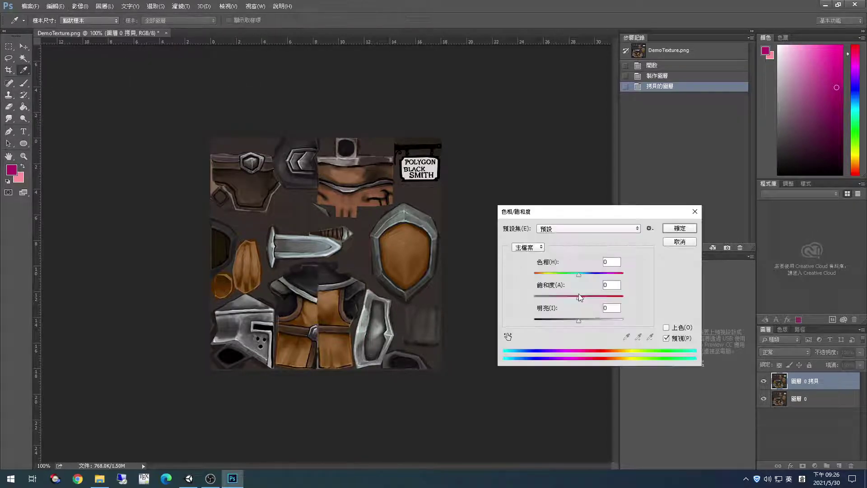
{"action": "left_click_drag", "start_coordinate": [589, 276], "coordinate": [604, 299]}
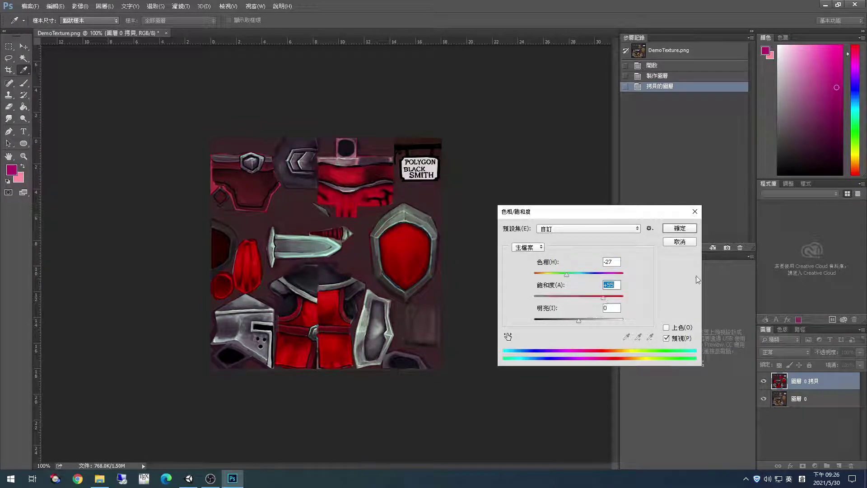
{"action": "left_click", "coordinate": [684, 228]}
{"action": "key", "text": "s"}
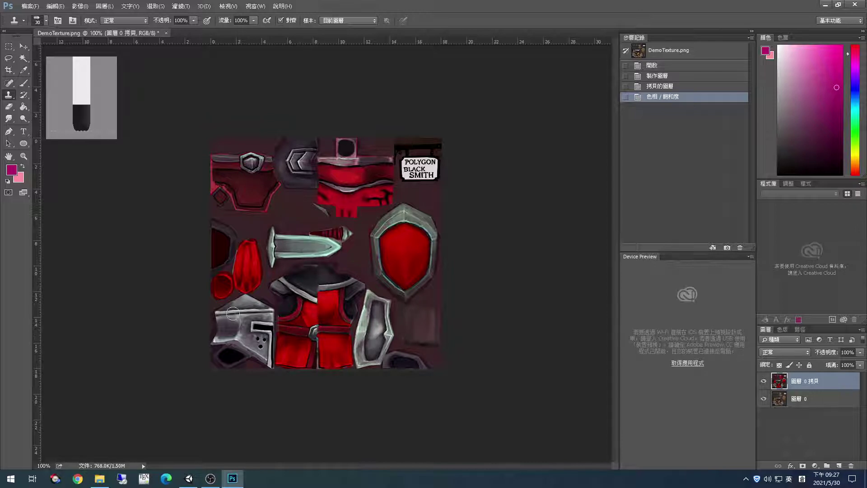
{"action": "key", "text": "ctrl+0"}
{"action": "scroll", "coordinate": [285, 238], "scroll_direction": "up", "scroll_amount": 2}
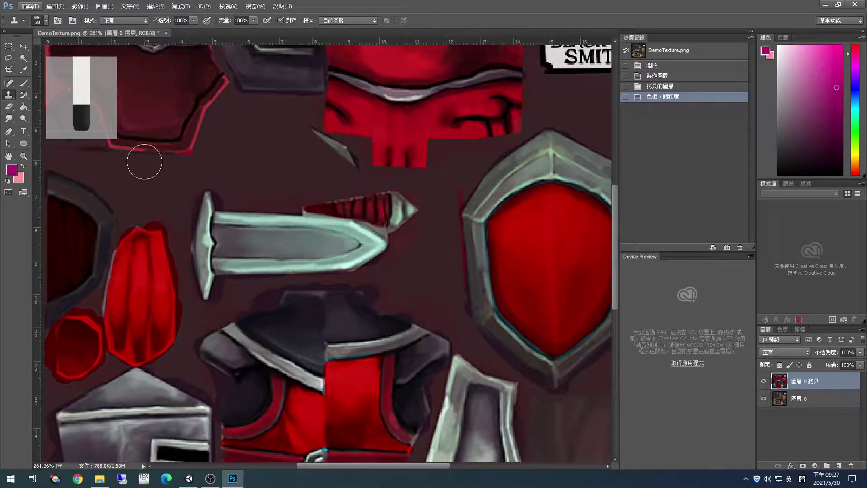
{"action": "key", "text": "bracketleft"}
{"action": "key", "text": "bracketleft"}
{"action": "key", "text": "bracketleft"}
{"action": "scroll", "coordinate": [392, 218], "scroll_direction": "down", "scroll_amount": 2}
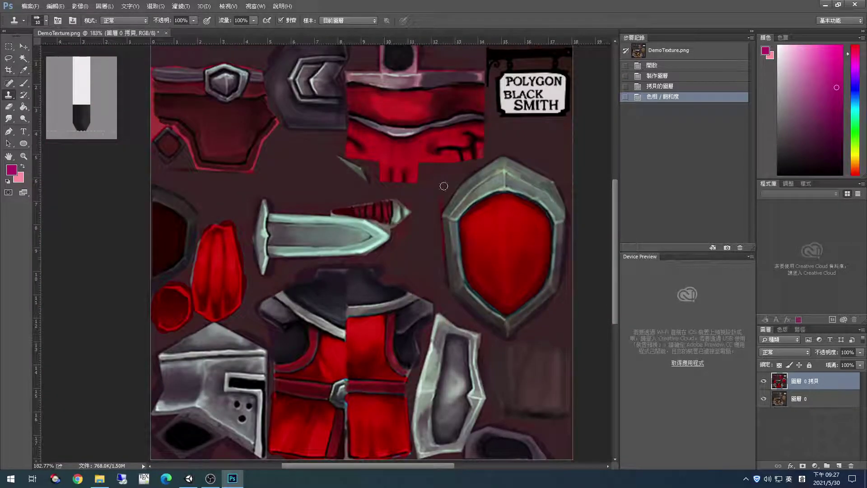
{"action": "scroll", "coordinate": [469, 188], "scroll_direction": "up", "scroll_amount": 3}
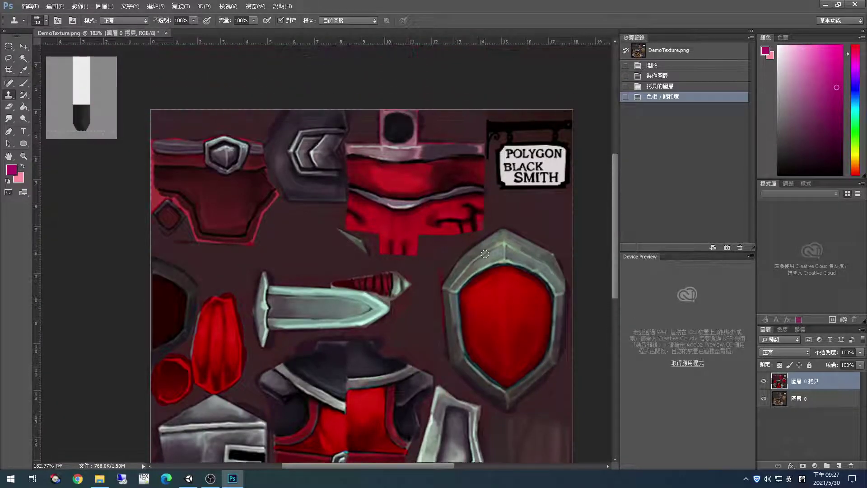
Select the shield's metal rim with the Quick Selection tool, leaving out its red centre
{"action": "left_click", "coordinate": [24, 57]}
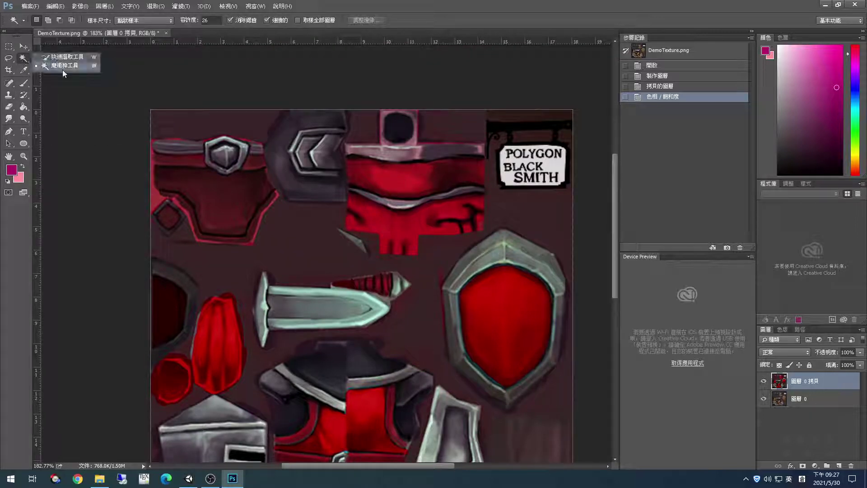
{"action": "left_click", "coordinate": [63, 67]}
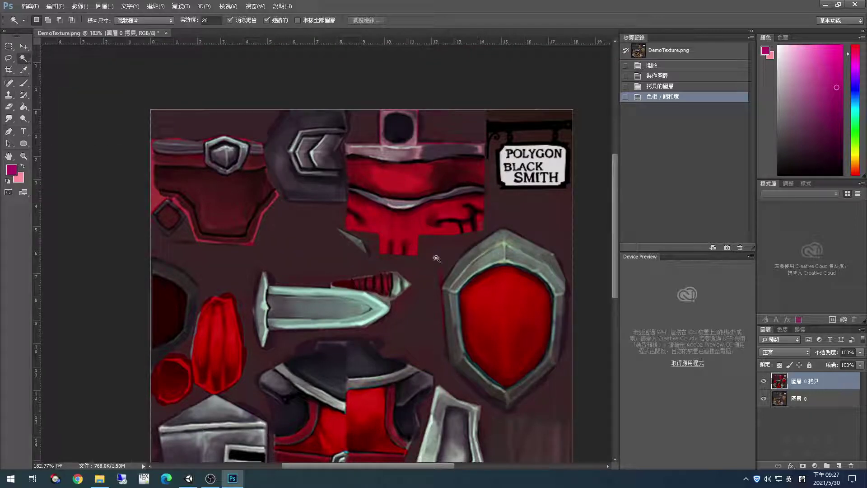
{"action": "left_click", "coordinate": [25, 58]}
{"action": "left_click", "coordinate": [62, 58]}
{"action": "mouse_move", "coordinate": [471, 257]}
{"action": "left_mouse_down"}
{"action": "mouse_move", "coordinate": [525, 252]}
{"action": "mouse_move", "coordinate": [544, 277]}
{"action": "mouse_move", "coordinate": [520, 278]}
{"action": "mouse_move", "coordinate": [542, 284]}
{"action": "mouse_move", "coordinate": [549, 271]}
{"action": "mouse_move", "coordinate": [556, 283]}
{"action": "mouse_move", "coordinate": [561, 319]}
{"action": "mouse_move", "coordinate": [529, 388]}
{"action": "mouse_move", "coordinate": [493, 401]}
{"action": "mouse_move", "coordinate": [447, 289]}
{"action": "left_mouse_up"}
{"action": "left_click", "coordinate": [548, 272]}
{"action": "mouse_move", "coordinate": [527, 266]}
{"action": "left_mouse_down"}
{"action": "mouse_move", "coordinate": [500, 285]}
{"action": "mouse_move", "coordinate": [485, 322]}
{"action": "mouse_move", "coordinate": [506, 345]}
{"action": "mouse_move", "coordinate": [473, 350]}
{"action": "mouse_move", "coordinate": [496, 366]}
{"action": "mouse_move", "coordinate": [468, 327]}
{"action": "mouse_move", "coordinate": [469, 344]}
{"action": "mouse_move", "coordinate": [513, 361]}
{"action": "mouse_move", "coordinate": [543, 341]}
{"action": "mouse_move", "coordinate": [511, 358]}
{"action": "left_mouse_up"}
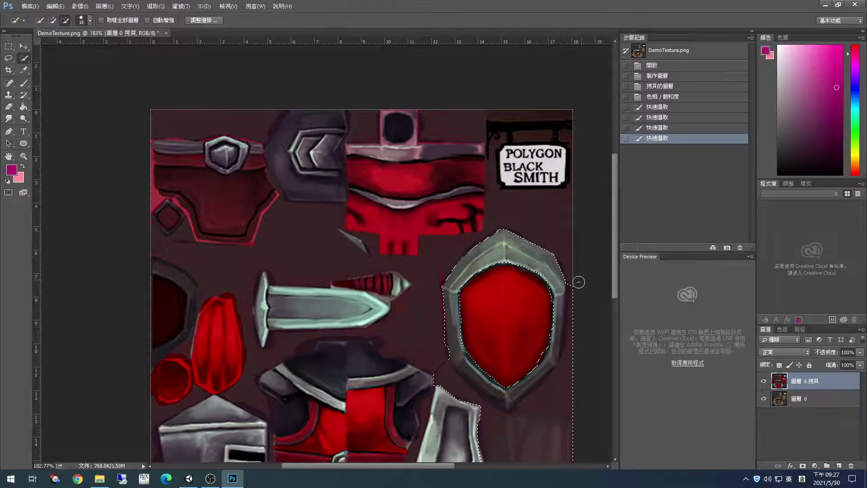
Subtract the surrounding background from the selection and refine it along the shield rim's outer edge
{"action": "mouse_move", "coordinate": [571, 325]}
{"action": "left_mouse_down"}
{"action": "mouse_move", "coordinate": [553, 415]}
{"action": "mouse_move", "coordinate": [492, 441]}
{"action": "left_mouse_up"}
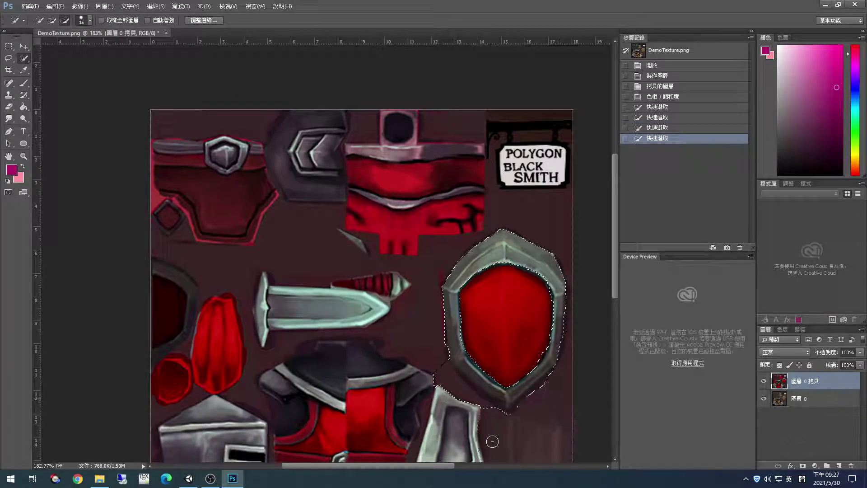
{"action": "mouse_move", "coordinate": [461, 406]}
{"action": "left_mouse_down"}
{"action": "mouse_move", "coordinate": [432, 381]}
{"action": "mouse_move", "coordinate": [436, 367]}
{"action": "mouse_move", "coordinate": [460, 400]}
{"action": "left_mouse_up"}
{"action": "left_click", "coordinate": [494, 414], "text": "alt"}
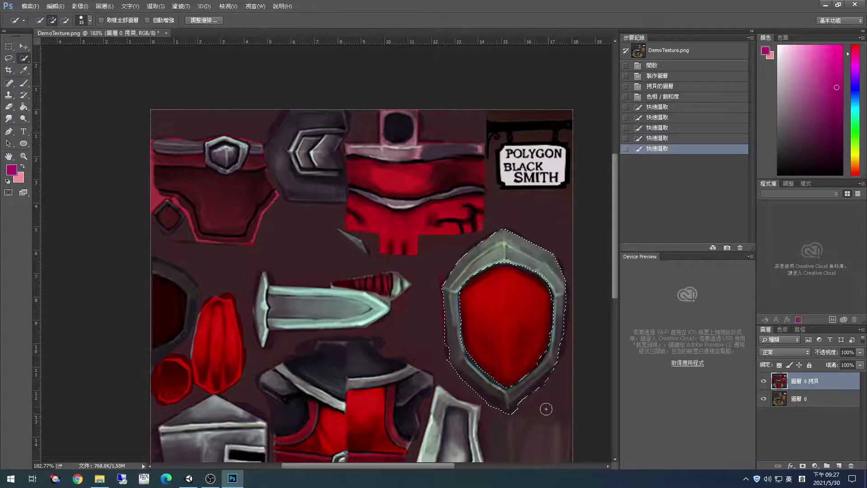
{"action": "scroll", "coordinate": [546, 407], "scroll_direction": "down", "scroll_amount": 3}
{"action": "scroll", "coordinate": [560, 345], "scroll_direction": "up", "scroll_amount": 1}
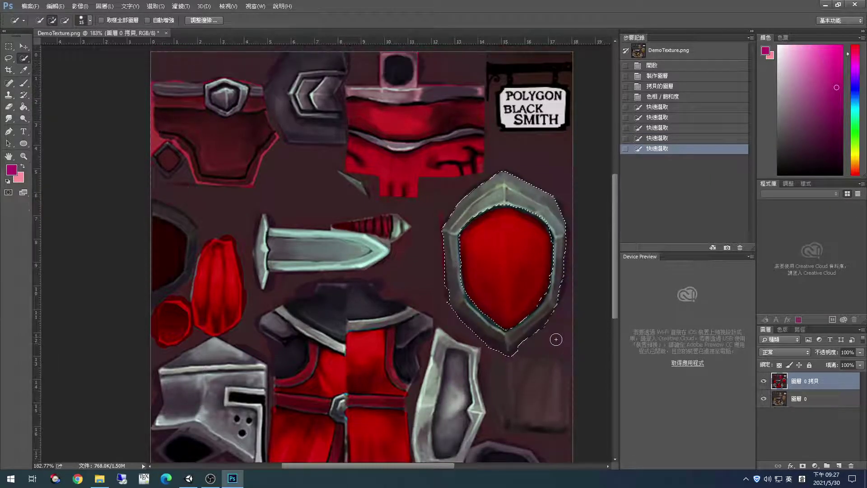
{"action": "key", "text": "alt"}
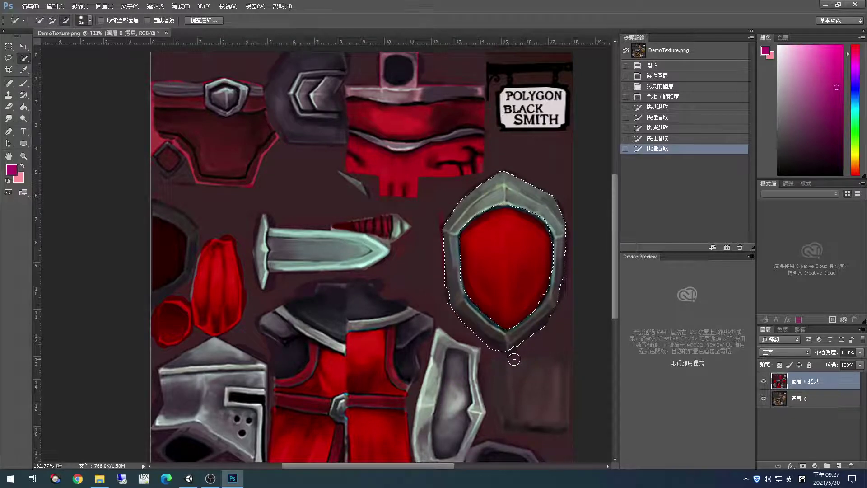
{"action": "left_click", "coordinate": [514, 359], "text": "alt"}
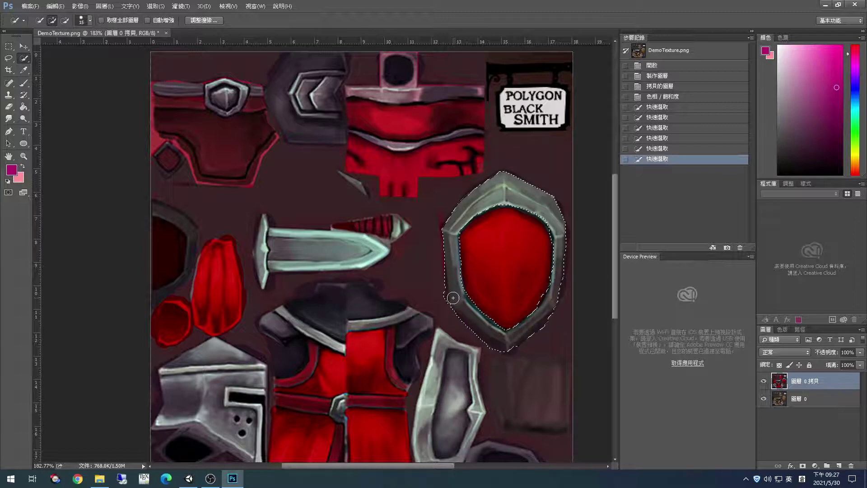
{"action": "left_click_drag", "start_coordinate": [560, 212], "coordinate": [545, 324]}
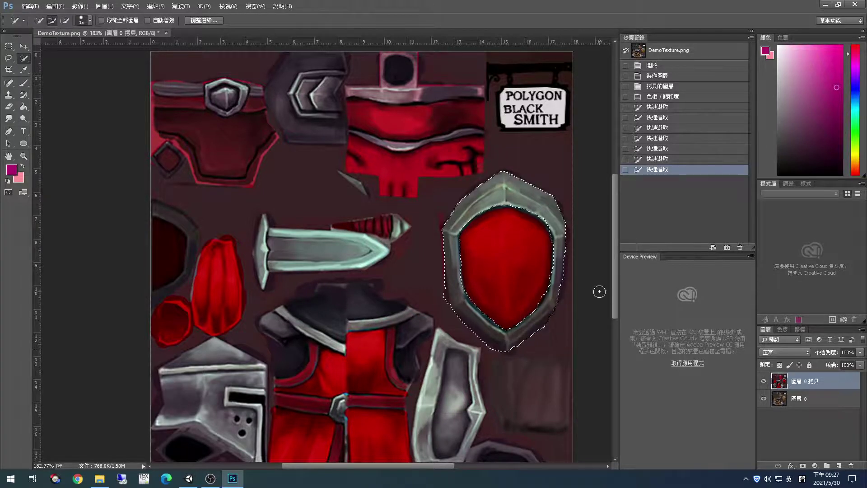
Copy the selected shield rim to a new layer and hide the other layers to isolate it
{"action": "key", "text": "ctrl+j"}
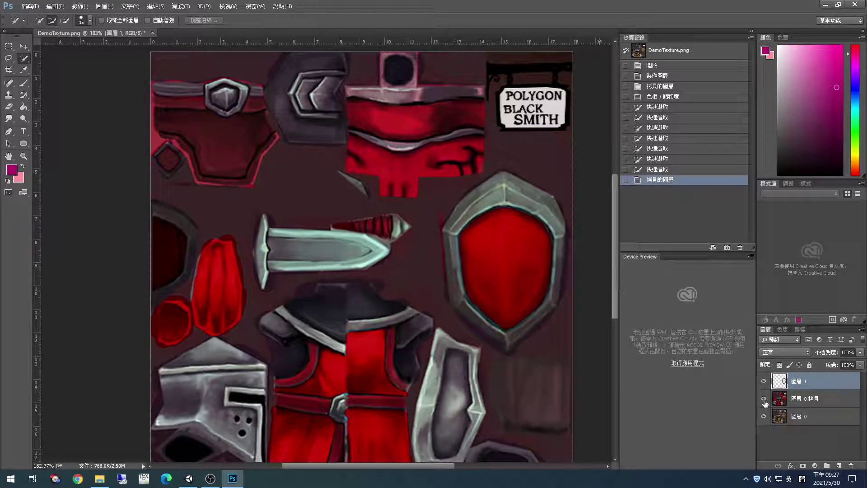
{"action": "left_click", "coordinate": [763, 383]}
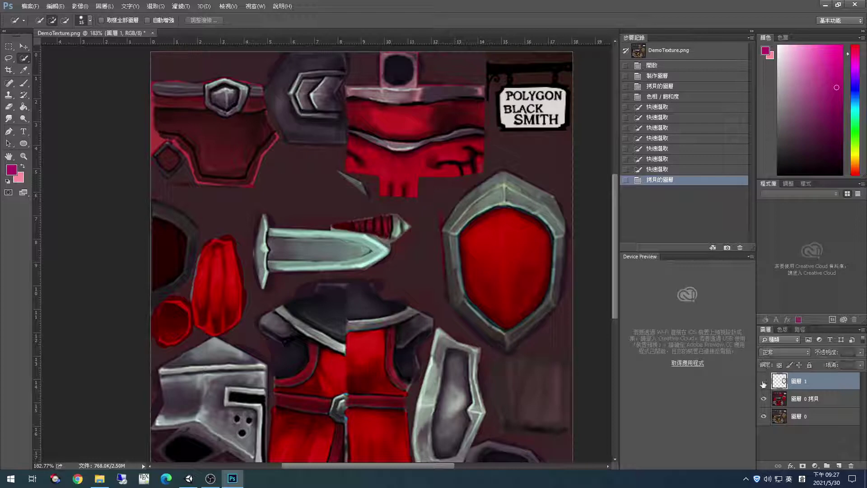
{"action": "left_click", "coordinate": [767, 398]}
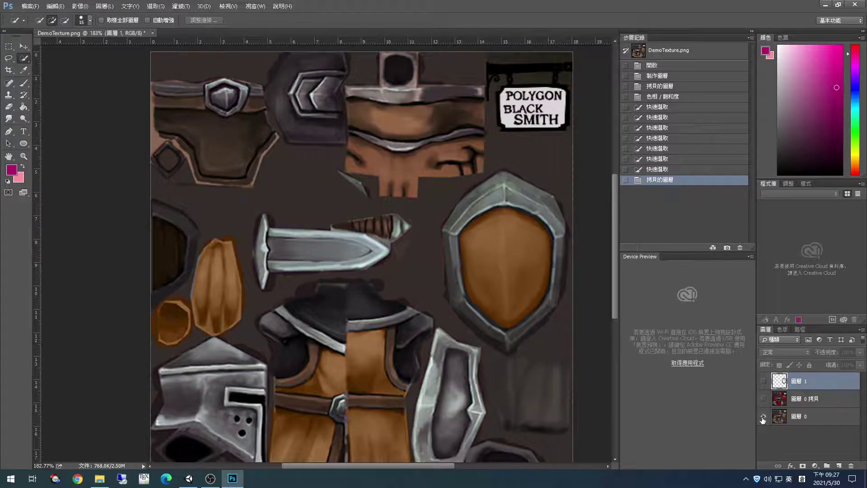
{"action": "left_click", "coordinate": [763, 417]}
{"action": "left_click", "coordinate": [763, 382]}
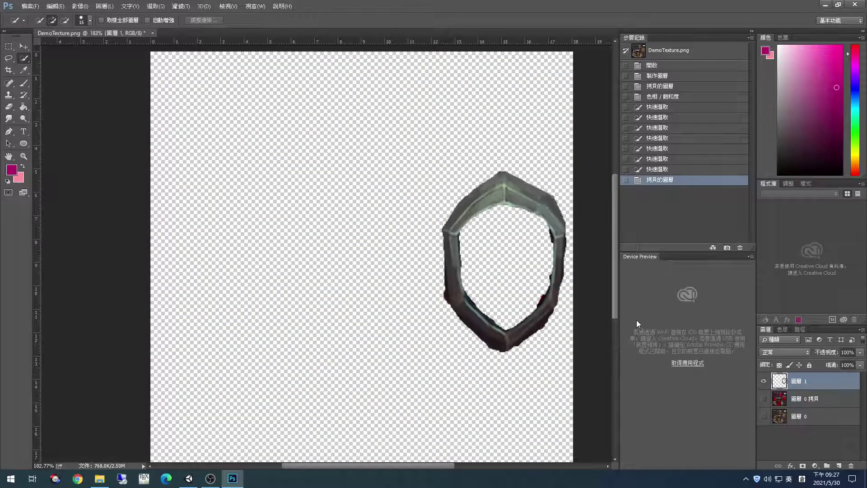
Make the red-recoloured layer 圖層 0 拷貝 visible again beneath the shield rim layer
{"action": "scroll", "coordinate": [536, 244], "scroll_direction": "up", "scroll_amount": 5}
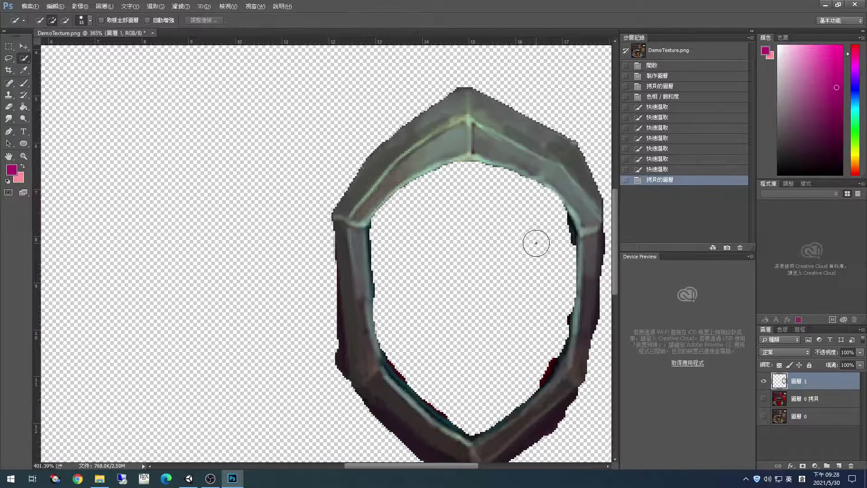
{"action": "key", "text": "e"}
{"action": "key", "text": "alt+e"}
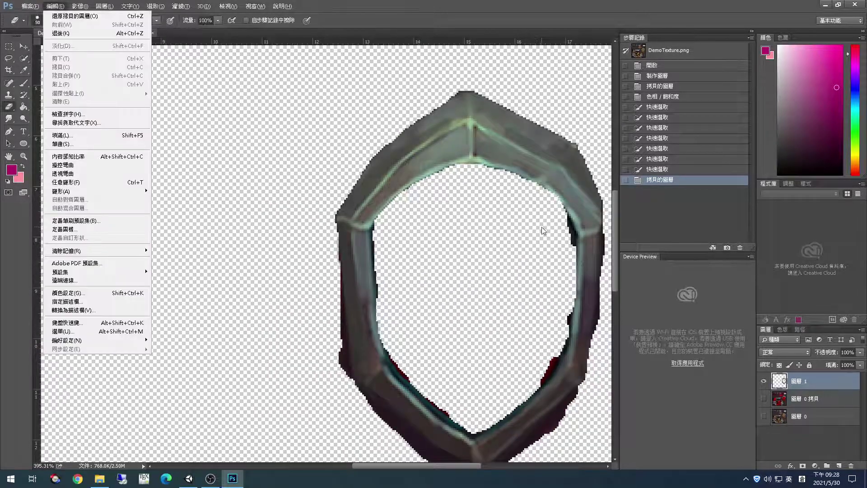
{"action": "key", "text": "Escape"}
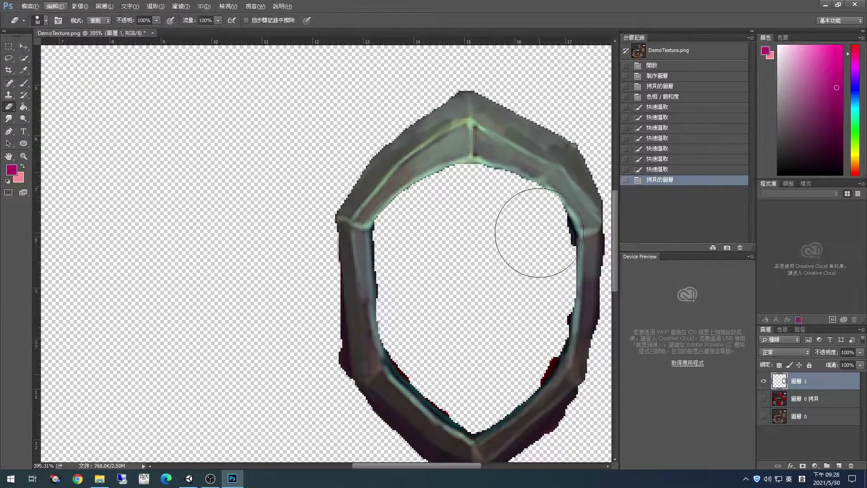
{"action": "left_click", "coordinate": [763, 399]}
{"action": "scroll", "coordinate": [513, 242], "scroll_direction": "down", "scroll_amount": 6}
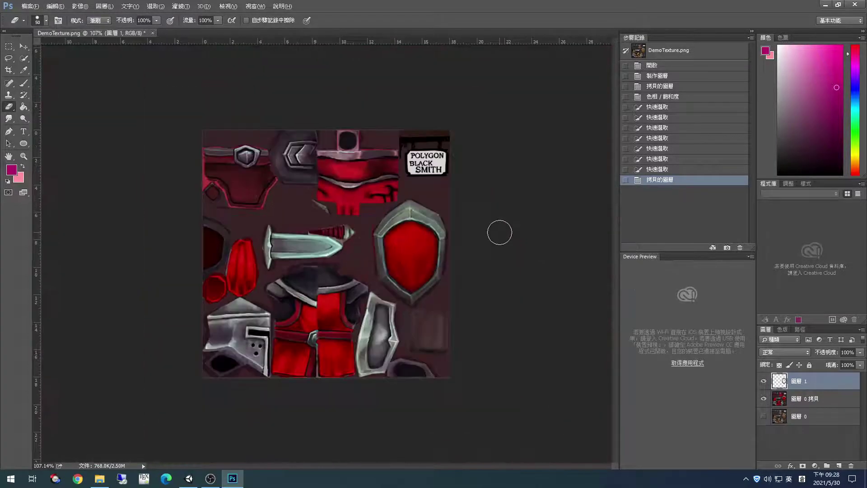
{"action": "scroll", "coordinate": [397, 232], "scroll_direction": "up", "scroll_amount": 2}
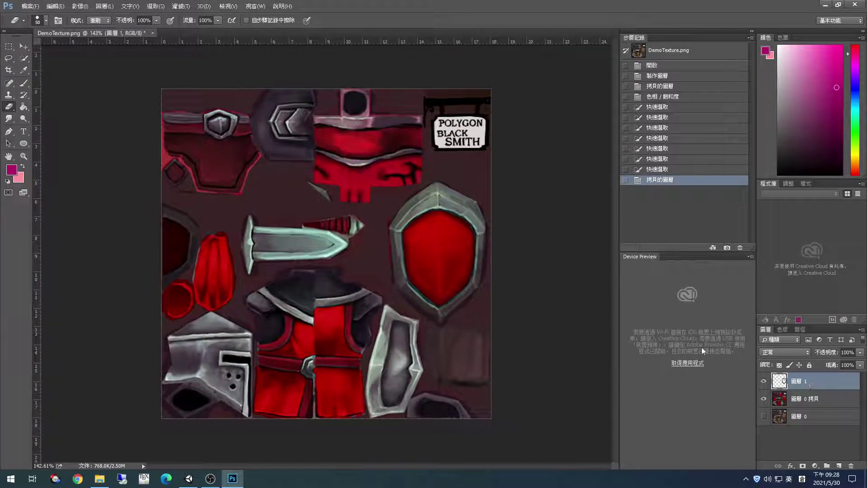
Load the shield rim on 圖層 1 as a selection and switch to the Paint Bucket tool
{"action": "left_click", "coordinate": [22, 47]}
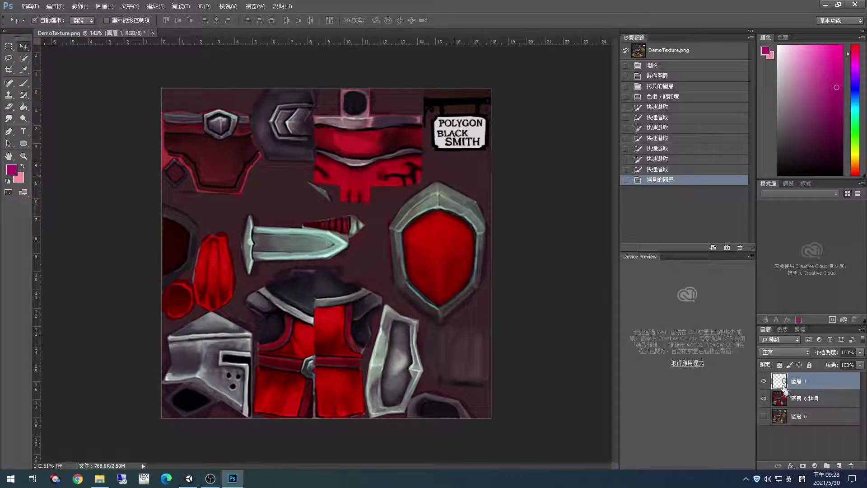
{"action": "left_click", "coordinate": [784, 387], "text": "ctrl"}
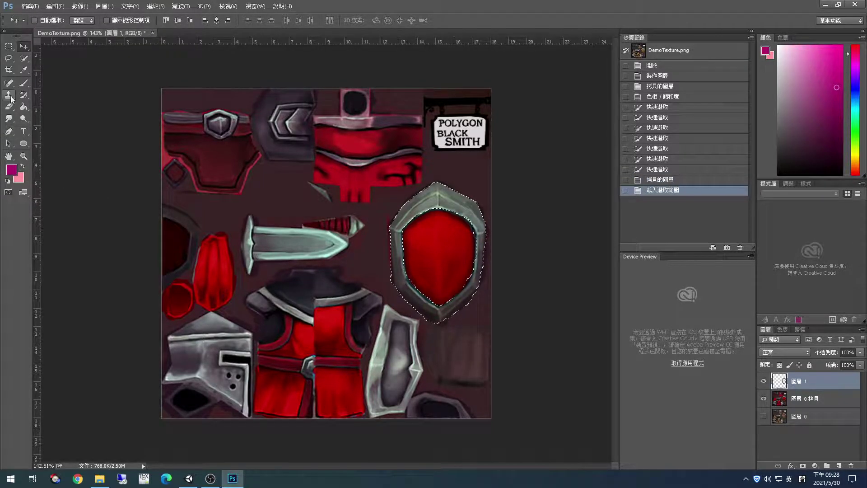
{"action": "left_click_drag", "start_coordinate": [24, 106], "coordinate": [43, 114]}
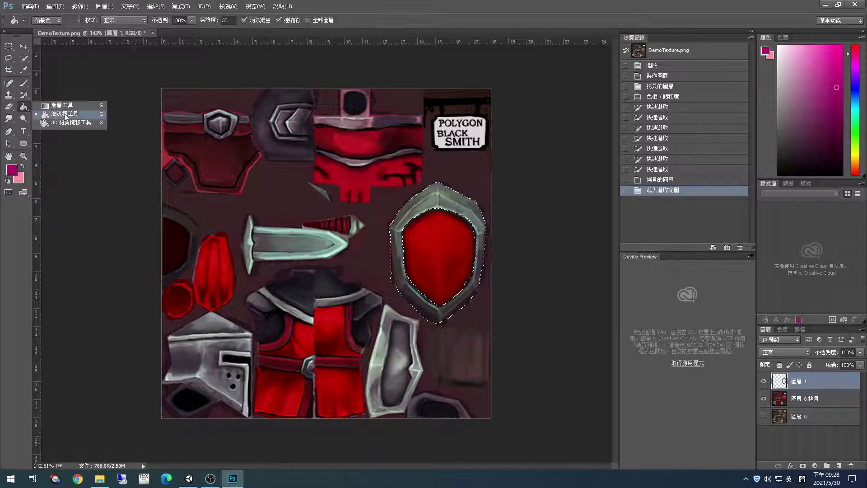
{"action": "left_click", "coordinate": [74, 112]}
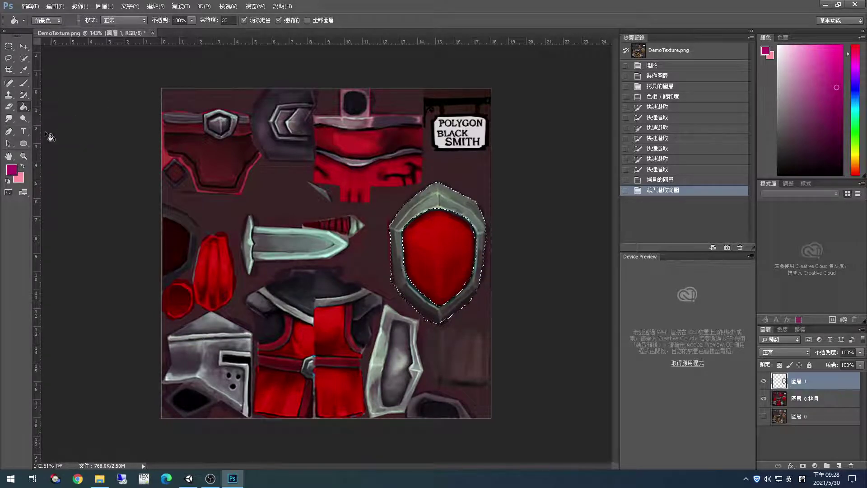
Set the foreground colour to a bright violet-blue with a hue of 247
{"action": "left_click", "coordinate": [12, 169]}
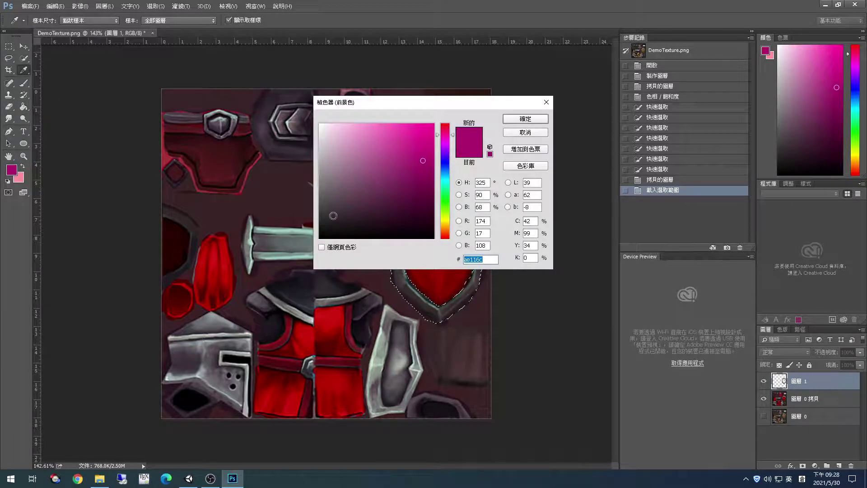
{"action": "left_click", "coordinate": [324, 219]}
{"action": "left_click", "coordinate": [320, 160]}
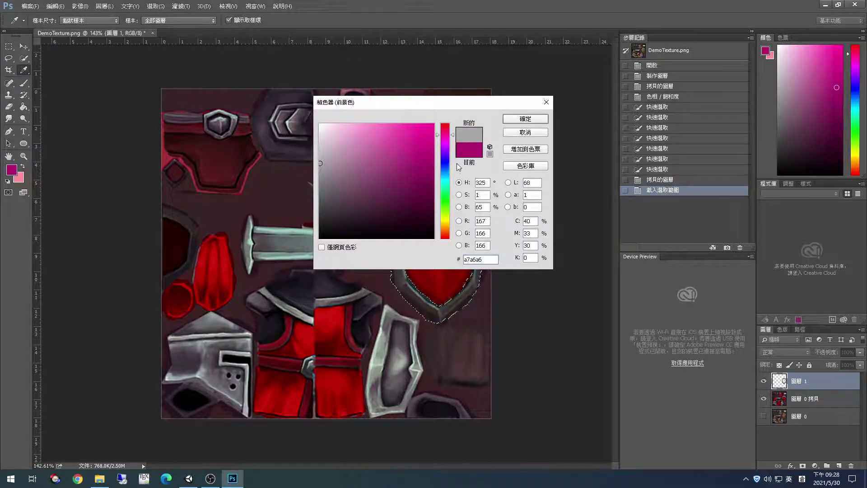
{"action": "left_click", "coordinate": [444, 159]}
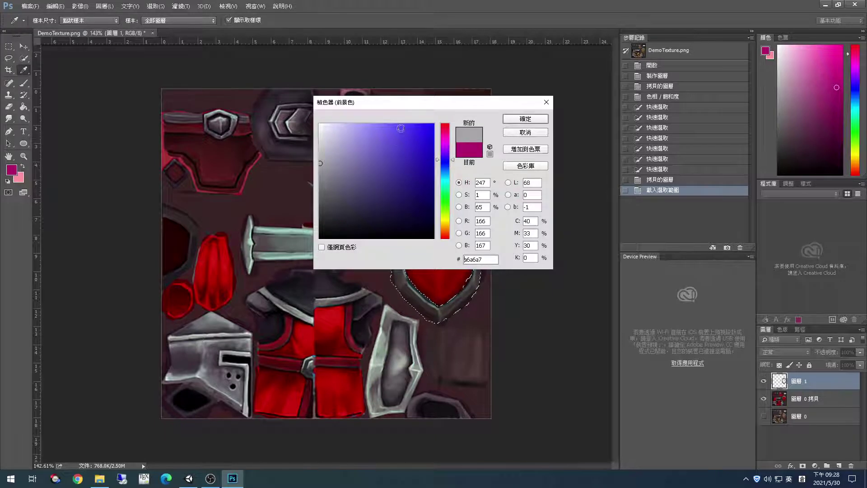
{"action": "key", "text": "Escape"}
Fill the selected shield rim on 圖層 1 with the violet-blue foreground colour using the Paint Bucket
{"action": "key", "text": "g"}
{"action": "left_click", "coordinate": [419, 201]}
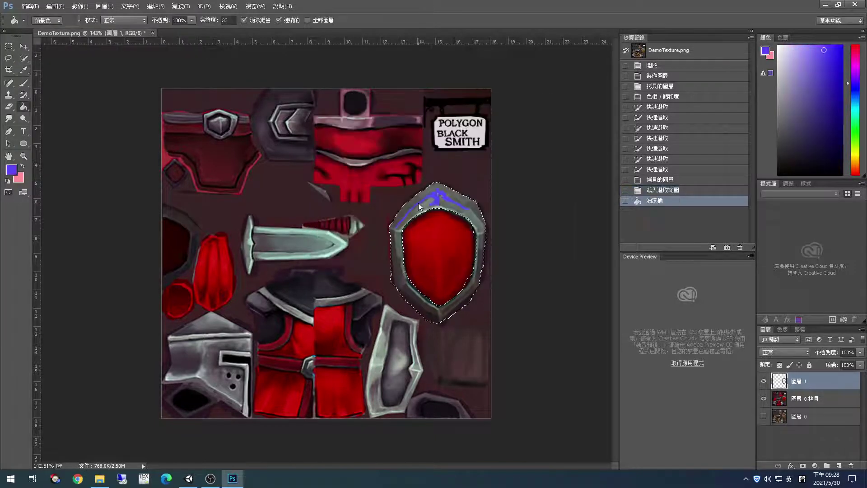
{"action": "left_click", "coordinate": [472, 220]}
{"action": "left_click", "coordinate": [475, 228]}
{"action": "left_click", "coordinate": [480, 244]}
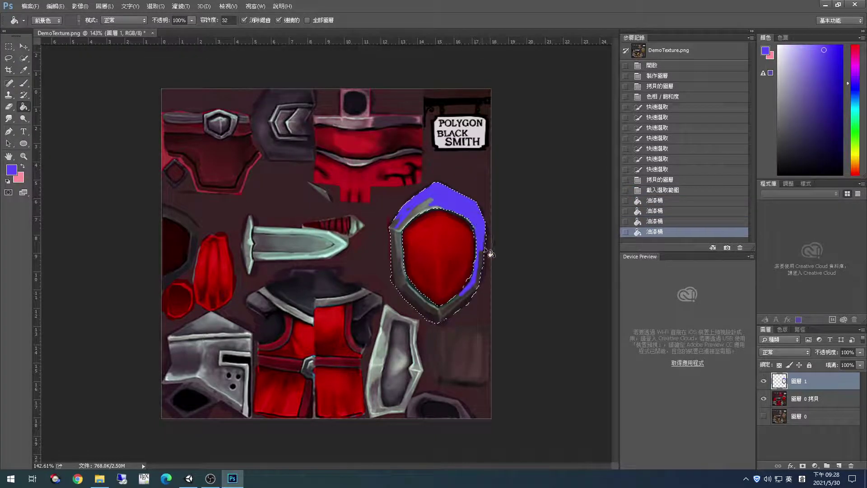
{"action": "left_click", "coordinate": [482, 262]}
{"action": "left_click", "coordinate": [483, 276]}
{"action": "left_click", "coordinate": [486, 281]}
{"action": "left_click", "coordinate": [459, 307]}
{"action": "left_click", "coordinate": [435, 319]}
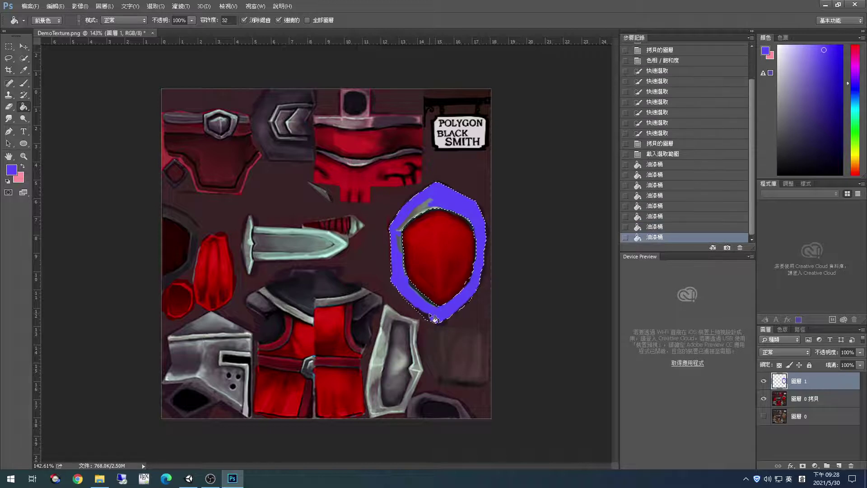
{"action": "left_click", "coordinate": [432, 320]}
{"action": "left_click", "coordinate": [431, 319]}
{"action": "left_click", "coordinate": [432, 320]}
Brush violet-blue over the remaining grey patches on the rim's upper-left part with a size 35 brush, and clear the selection
{"action": "key", "text": "w"}
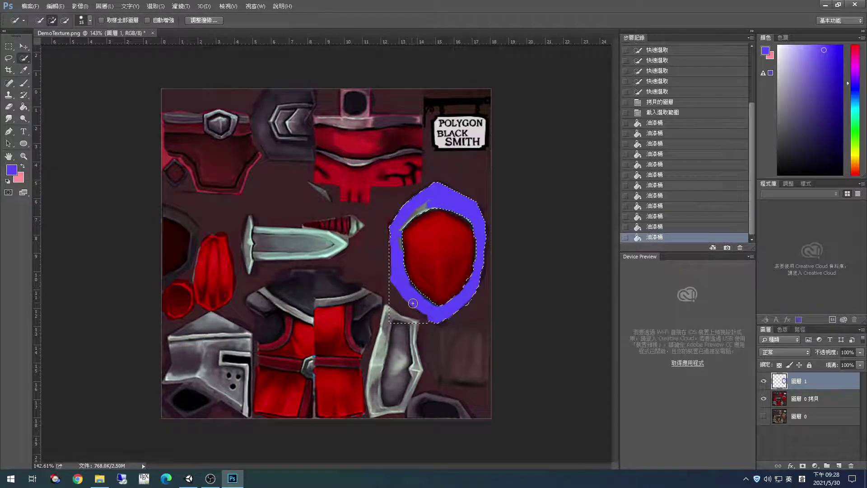
{"action": "key", "text": "b"}
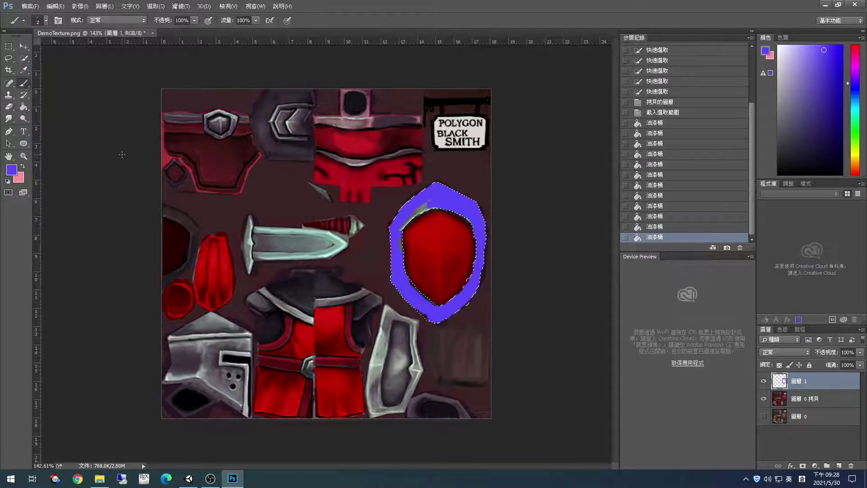
{"action": "key", "text": "bracketright"}
{"action": "key", "text": "bracketright"}
{"action": "key", "text": "bracketright"}
{"action": "key", "text": "bracketright"}
{"action": "key", "text": "bracketright"}
{"action": "key", "text": "bracketright"}
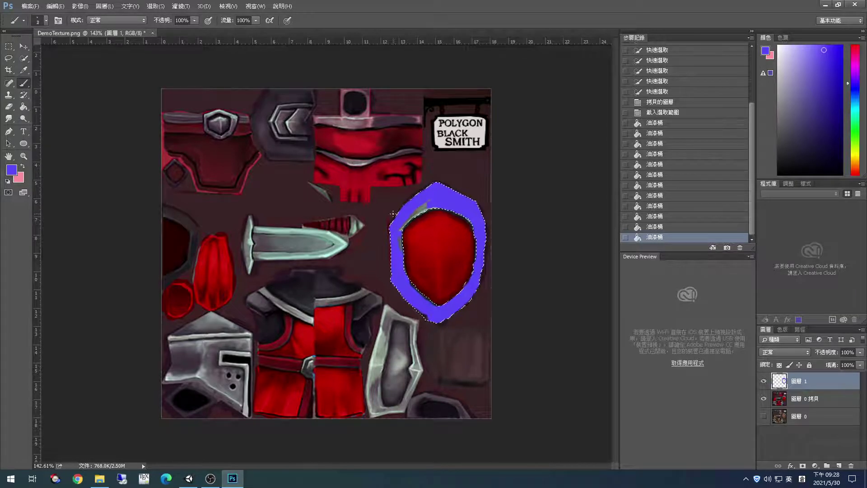
{"action": "key", "text": "bracketright"}
{"action": "key", "text": "bracketright"}
{"action": "key", "text": "bracketright"}
{"action": "key", "text": "bracketright"}
{"action": "key", "text": "bracketright"}
{"action": "key", "text": "bracketright"}
{"action": "key", "text": "bracketright"}
{"action": "left_click_drag", "start_coordinate": [408, 224], "coordinate": [427, 207]}
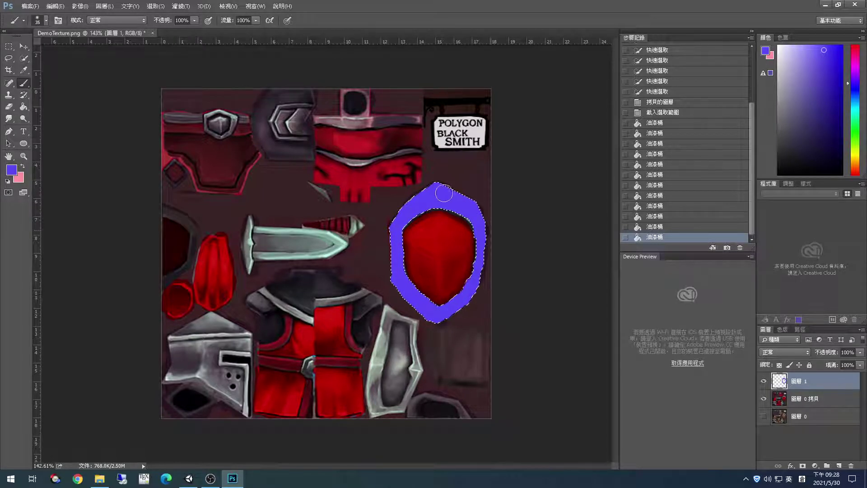
{"action": "left_click", "coordinate": [426, 196]}
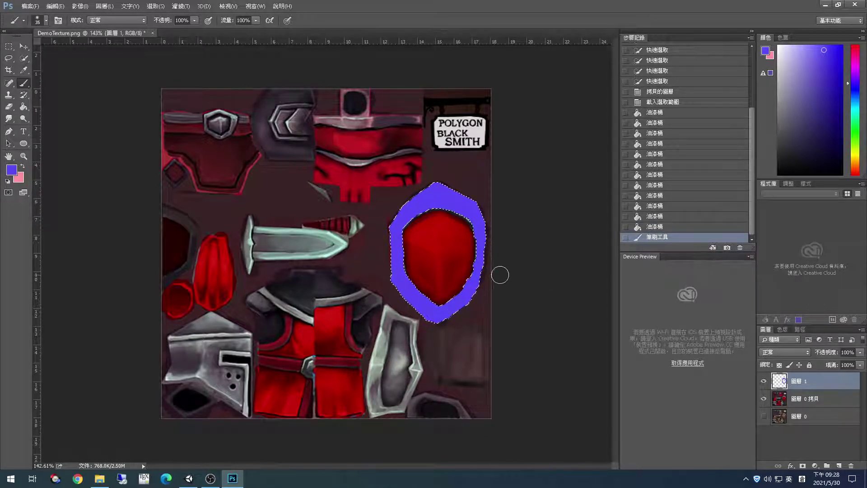
{"action": "key", "text": "ctrl+d"}
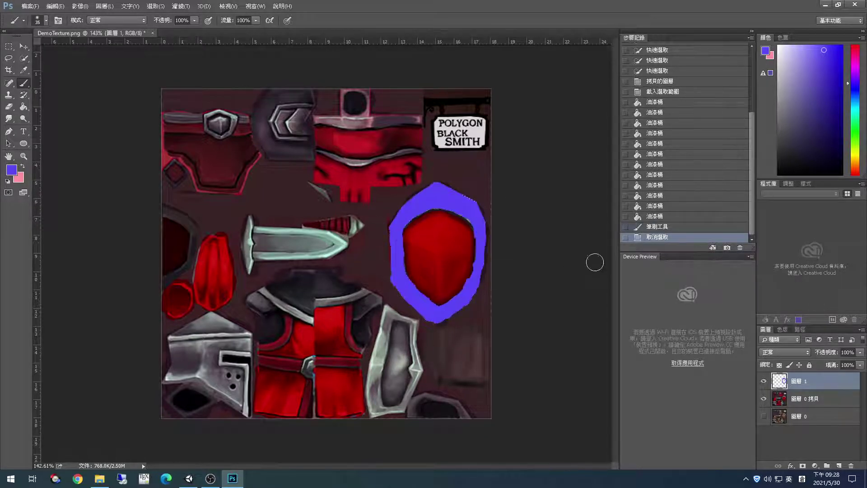
Compare the available blend modes on the shield rim layer 圖層 1 and set it to 色彩增值 (Multiply)
{"action": "left_click", "coordinate": [785, 352]}
{"action": "left_click", "coordinate": [770, 178]}
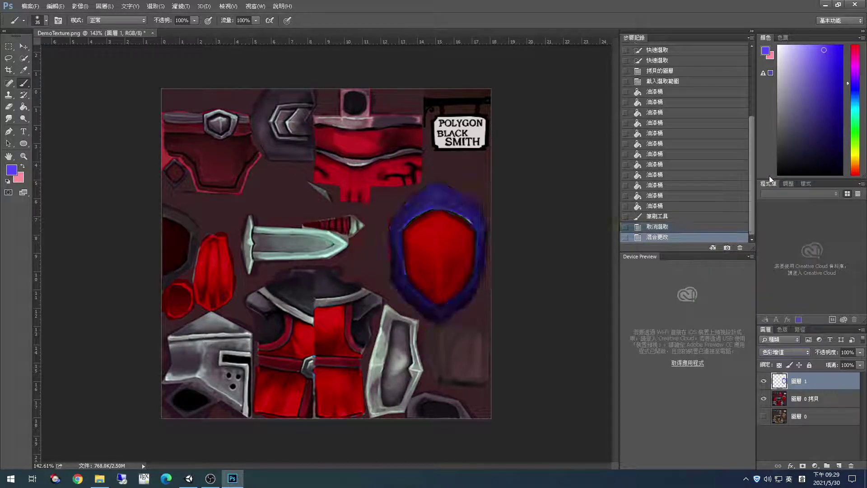
{"action": "key", "text": "Down"}
{"action": "key", "text": "Down"}
{"action": "key", "text": "Down"}
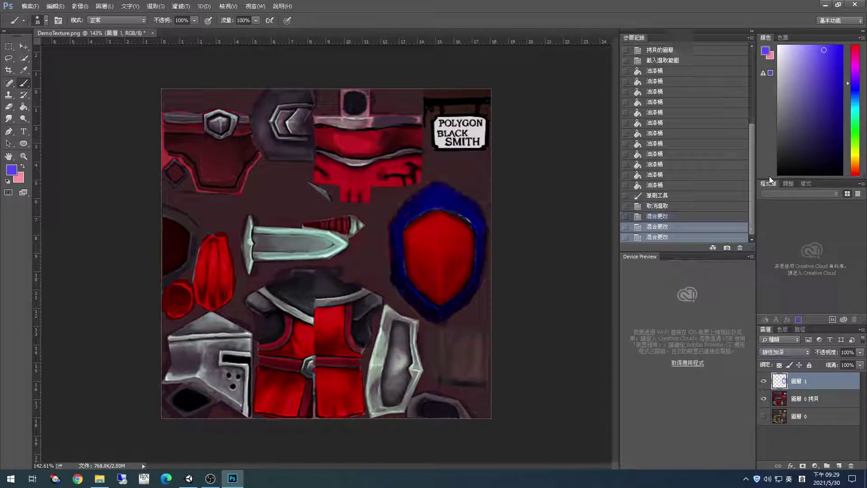
{"action": "key", "text": "Down"}
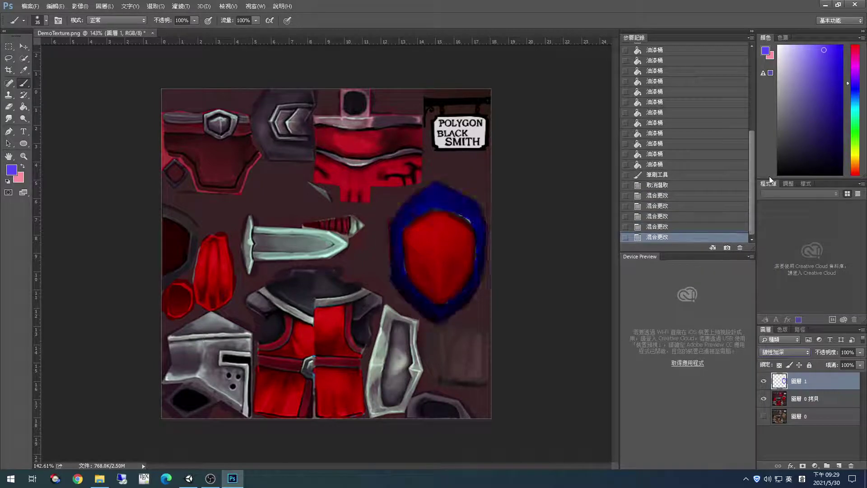
{"action": "key", "text": "Down"}
{"action": "key", "text": "Down"}
{"action": "key", "text": "Down"}
{"action": "key", "text": "Down"}
{"action": "key", "text": "Down"}
{"action": "key", "text": "Down"}
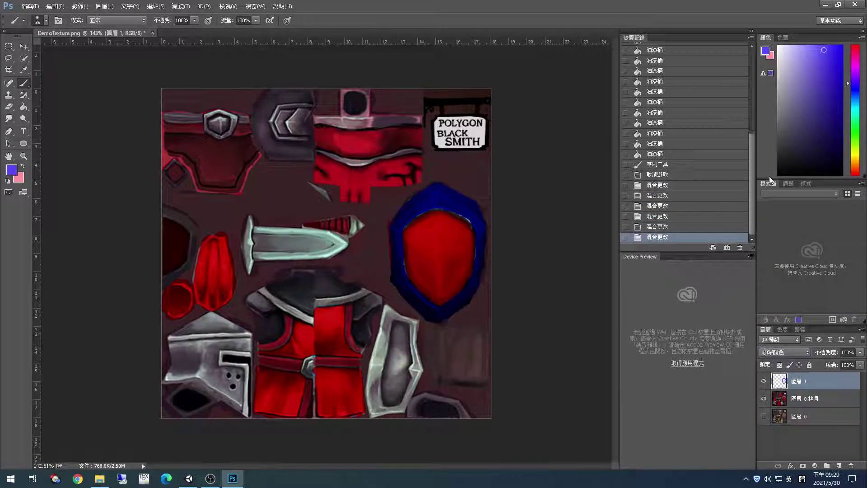
{"action": "key", "text": "Up"}
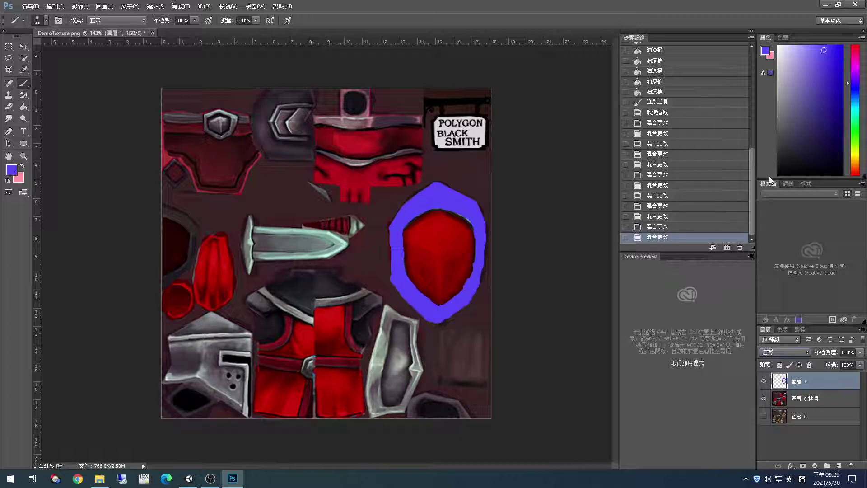
{"action": "key", "text": "Down"}
{"action": "key", "text": "Down"}
{"action": "key", "text": "Down"}
{"action": "key", "text": "Down"}
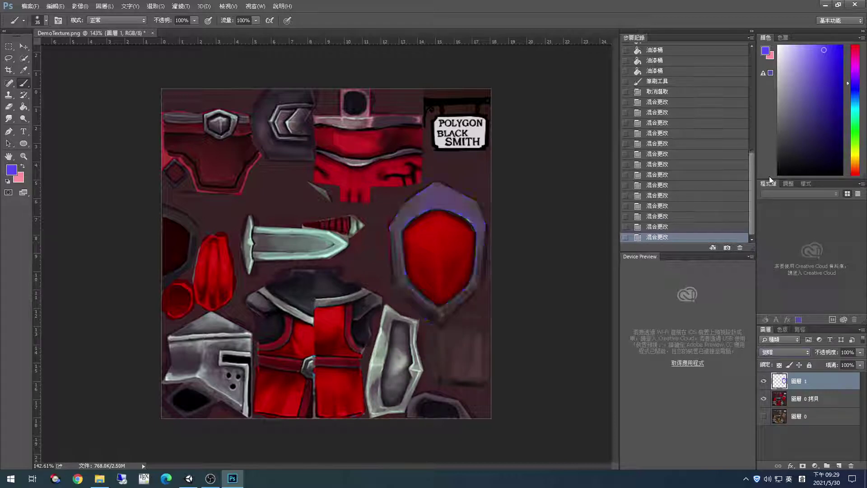
{"action": "key", "text": "Up"}
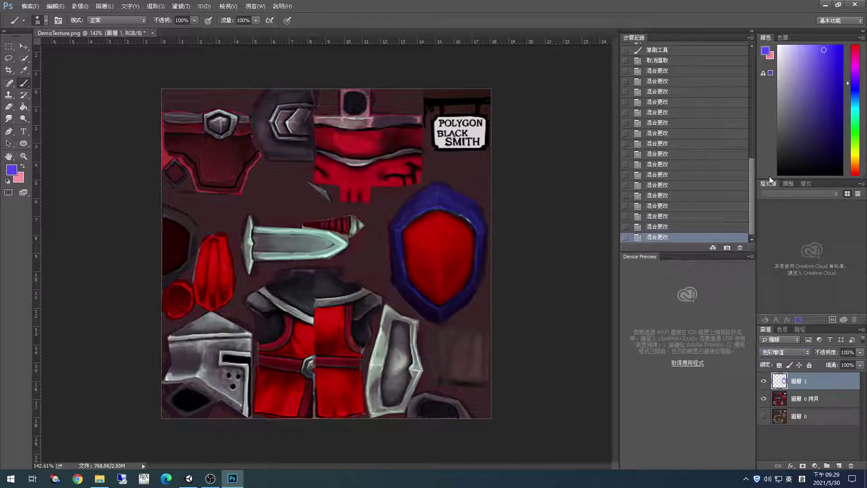
{"action": "key", "text": "Down"}
{"action": "key", "text": "Down"}
{"action": "key", "text": "Down"}
{"action": "key", "text": "Down"}
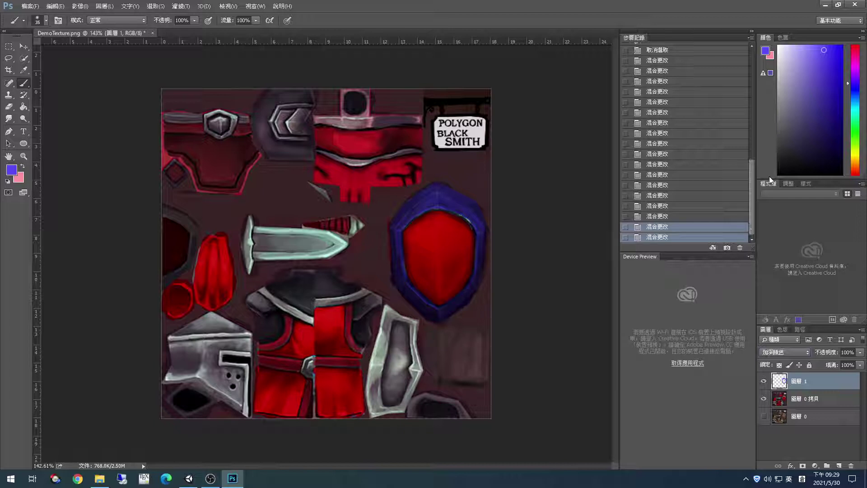
{"action": "key", "text": "Down"}
{"action": "key", "text": "Down"}
{"action": "key", "text": "Down"}
{"action": "key", "text": "Down"}
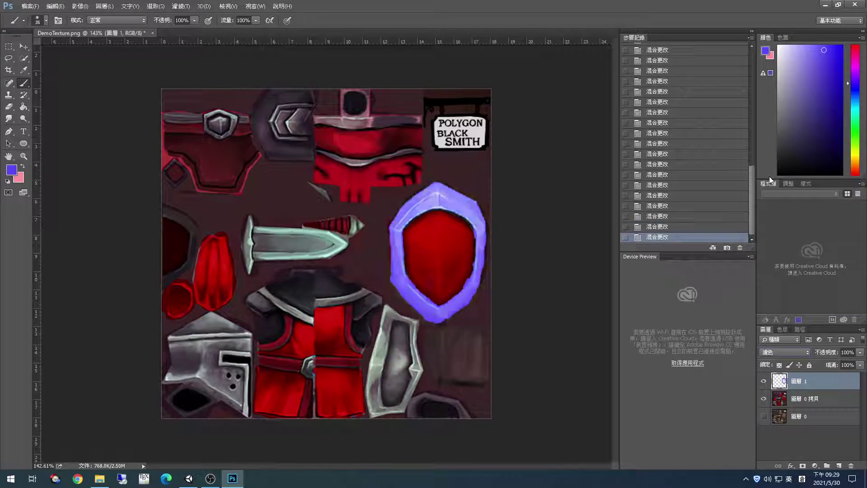
{"action": "key", "text": "Down"}
{"action": "key", "text": "Down"}
{"action": "key", "text": "Down"}
{"action": "key", "text": "Down"}
{"action": "key", "text": "Down"}
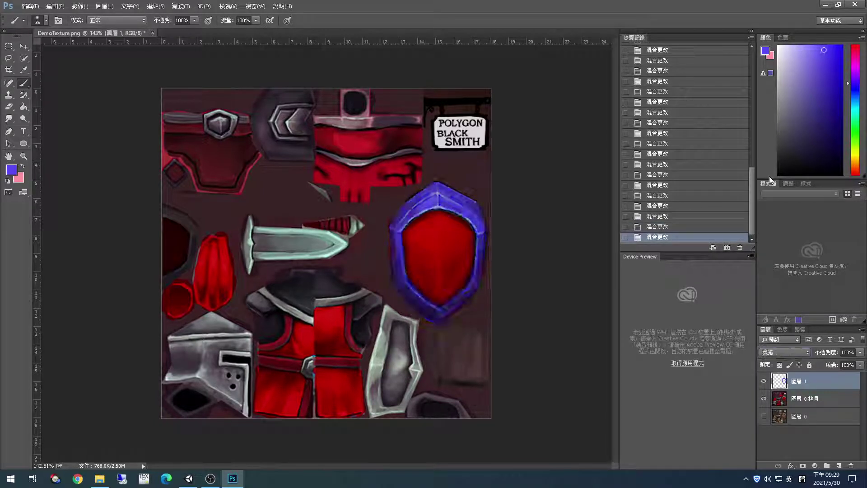
{"action": "key", "text": "Down"}
{"action": "key", "text": "Down"}
{"action": "key", "text": "Down"}
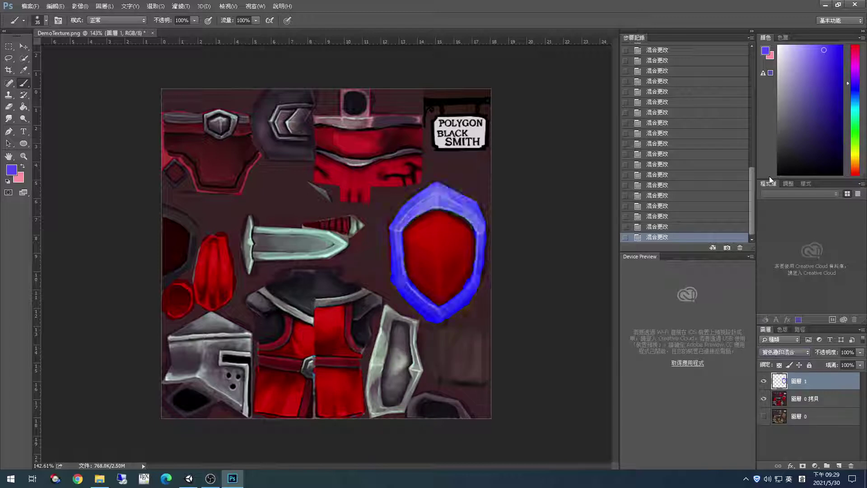
{"action": "key", "text": "Down"}
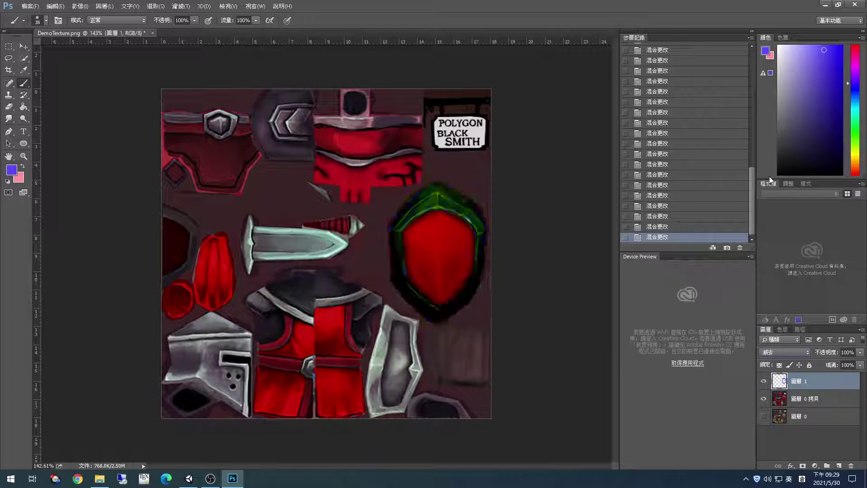
{"action": "key", "text": "Down"}
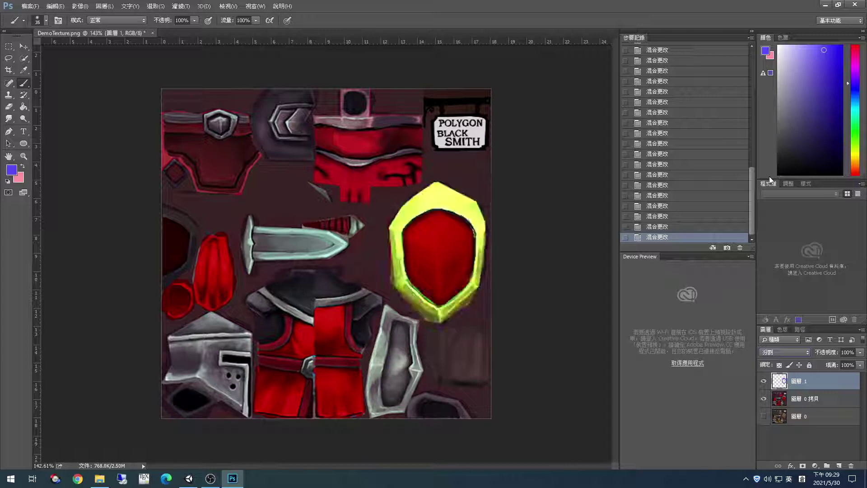
{"action": "key", "text": "Up"}
{"action": "key", "text": "Down"}
{"action": "key", "text": "Down"}
{"action": "key", "text": "Down"}
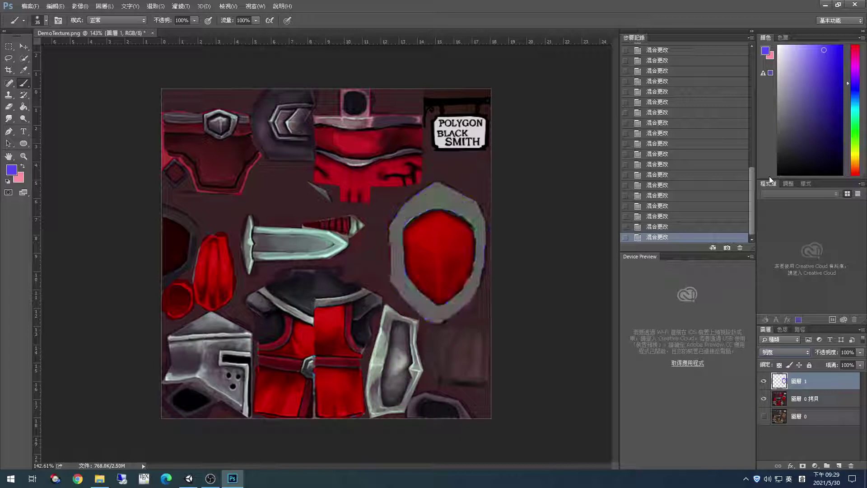
{"action": "key", "text": "Up"}
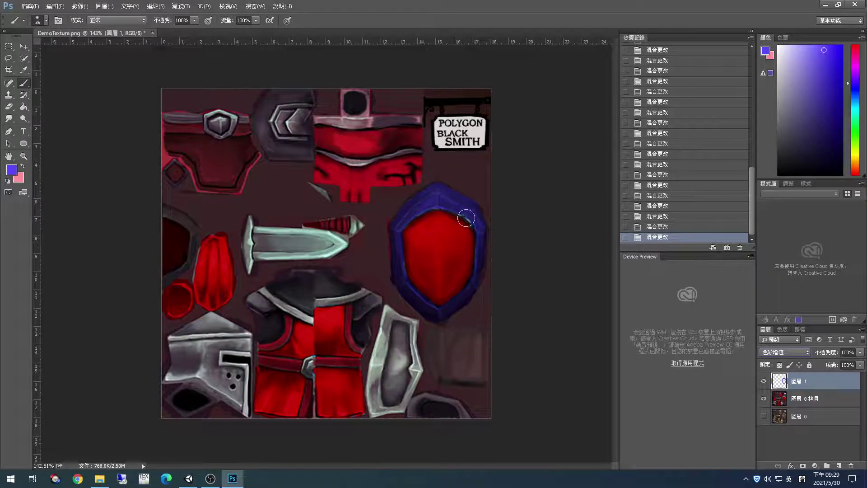
Load the shield rim from 圖層 1 as a selection, brush with it active, and clear the selection
{"action": "left_click", "coordinate": [784, 382], "text": "ctrl"}
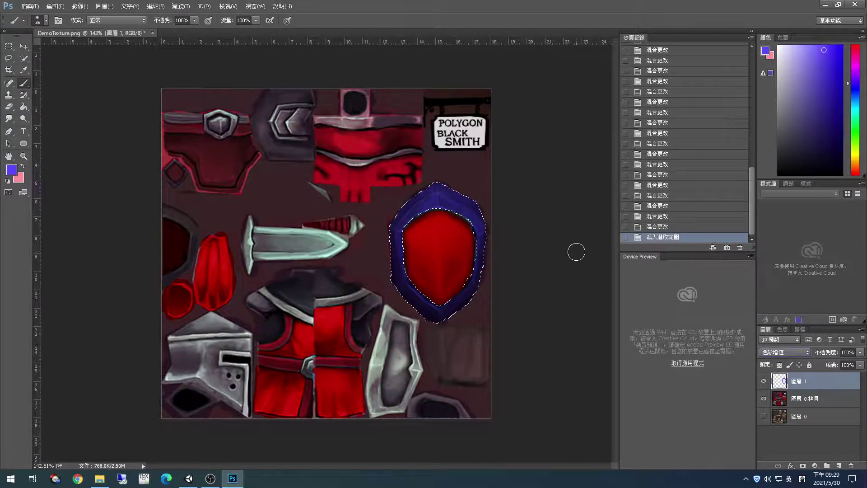
{"action": "left_click_drag", "start_coordinate": [576, 252], "coordinate": [550, 251]}
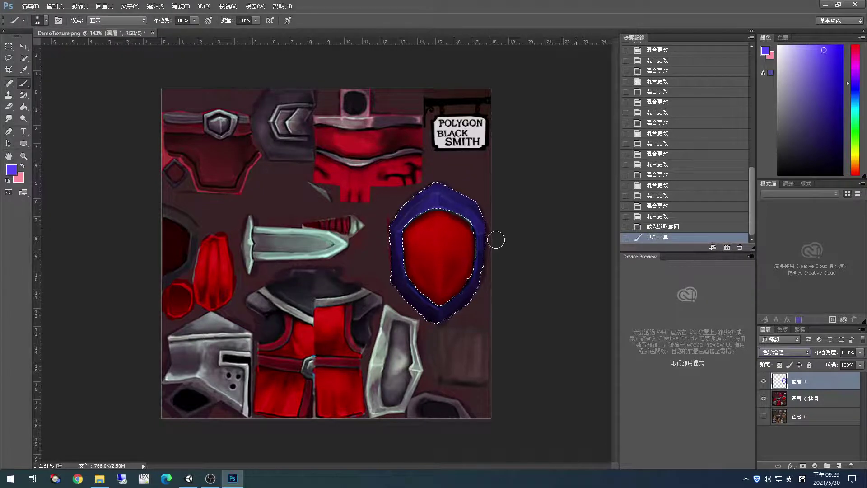
{"action": "left_click", "coordinate": [10, 45]}
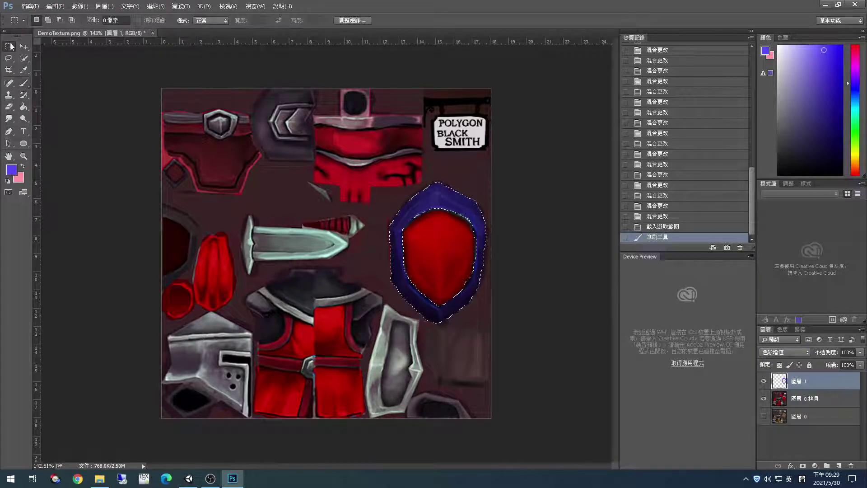
{"action": "left_click", "coordinate": [466, 247]}
Paint over the uncoloured light pixels along the rim's upper-right inner edge with a smaller violet-blue brush
{"action": "scroll", "coordinate": [467, 231], "scroll_direction": "up", "scroll_amount": 10}
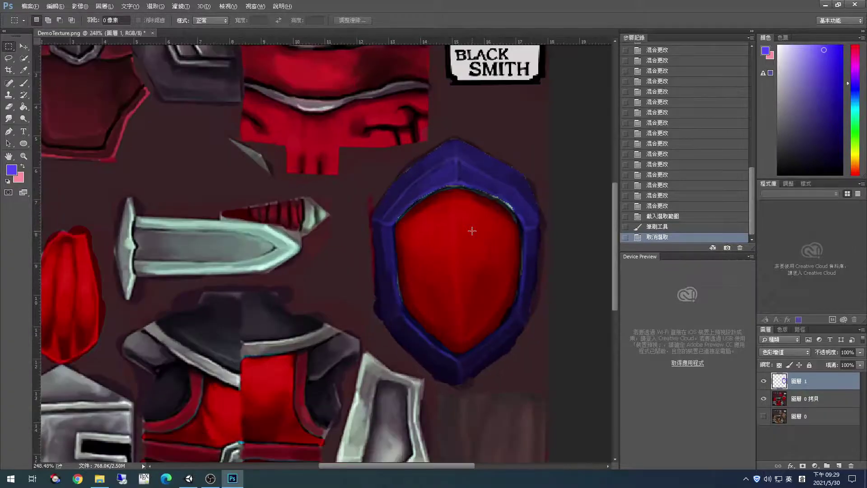
{"action": "key", "text": "alt"}
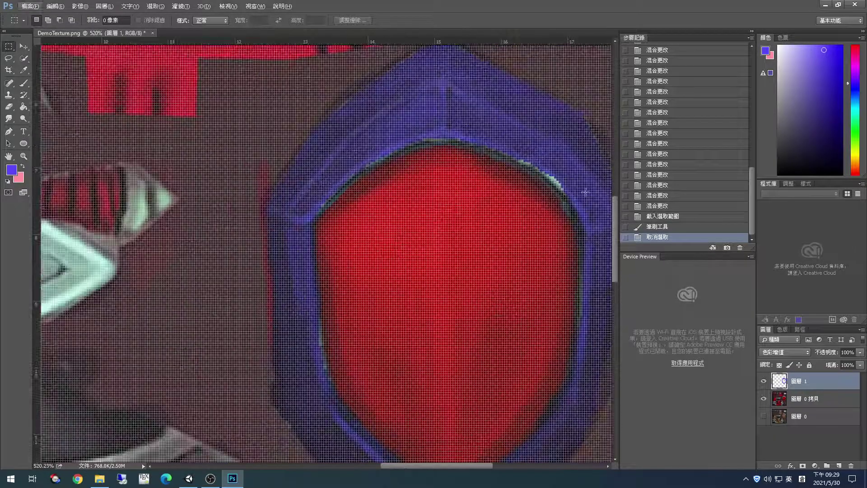
{"action": "key", "text": "b"}
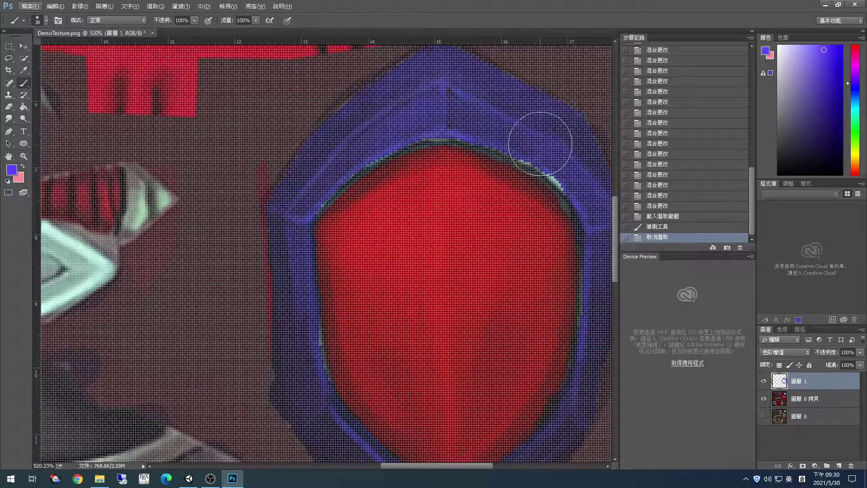
{"action": "key", "text": "bracketleft"}
{"action": "key", "text": "bracketleft"}
{"action": "key", "text": "bracketleft"}
{"action": "key", "text": "bracketleft"}
{"action": "key", "text": "bracketleft"}
{"action": "key", "text": "bracketleft"}
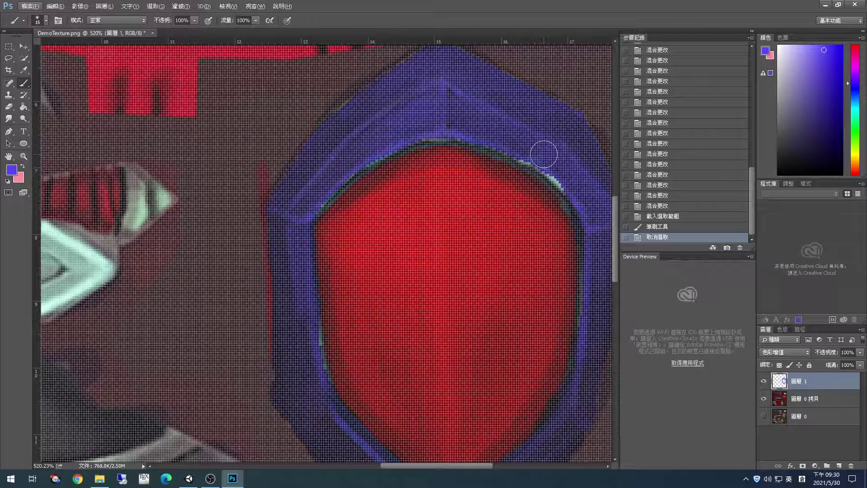
{"action": "left_click_drag", "start_coordinate": [524, 156], "coordinate": [581, 204]}
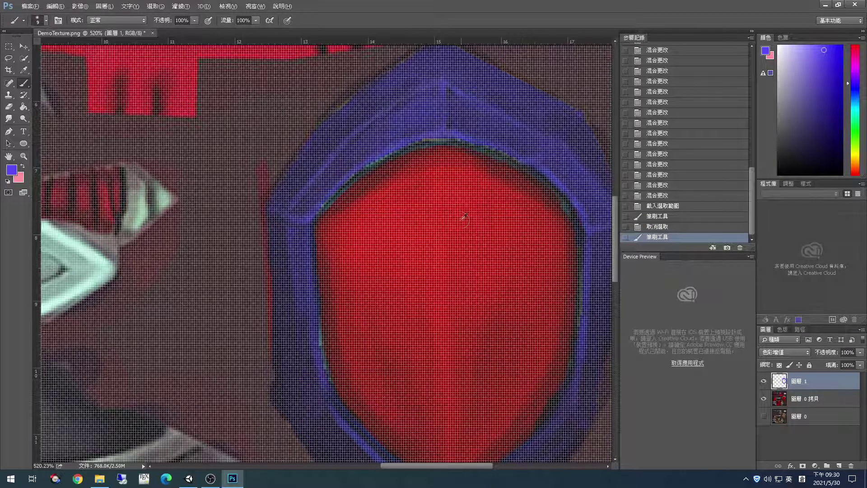
Paint over the uncoloured pixels along the rim's left inner edge with a size 9 violet-blue brush
{"action": "scroll", "coordinate": [452, 226], "scroll_direction": "down", "scroll_amount": 3}
{"action": "scroll", "coordinate": [357, 302], "scroll_direction": "up", "scroll_amount": 4}
{"action": "scroll", "coordinate": [349, 317], "scroll_direction": "up", "scroll_amount": 3}
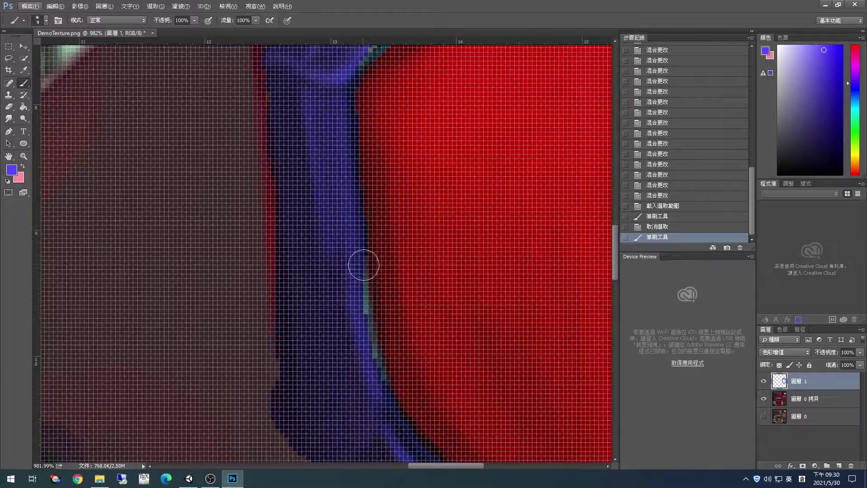
{"action": "left_click_drag", "start_coordinate": [375, 381], "coordinate": [368, 330]}
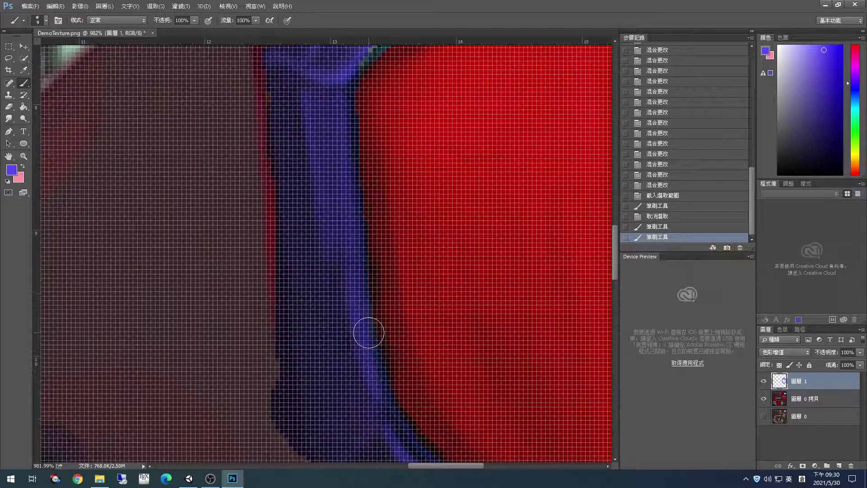
{"action": "scroll", "coordinate": [480, 284], "scroll_direction": "down", "scroll_amount": 5}
{"action": "scroll", "coordinate": [486, 277], "scroll_direction": "down", "scroll_amount": 4}
{"action": "scroll", "coordinate": [408, 324], "scroll_direction": "up", "scroll_amount": 6}
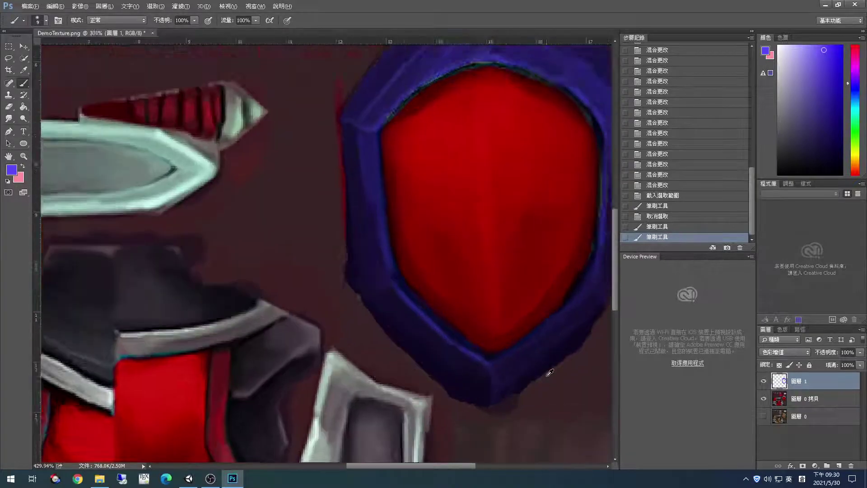
Paint over the uncoloured pixels along the shield rim's lower-right inner edge with the size 9 violet-blue brush
{"action": "key", "text": "alt"}
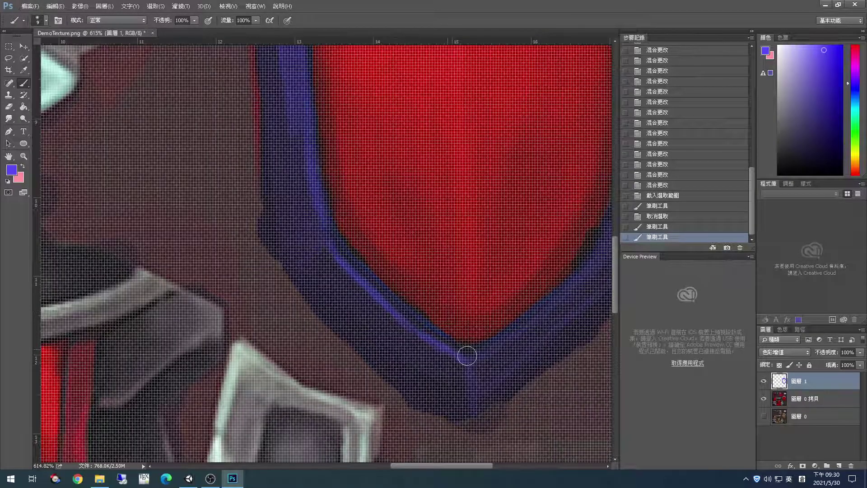
{"action": "left_click_drag", "start_coordinate": [557, 300], "coordinate": [582, 272]}
{"action": "scroll", "coordinate": [564, 282], "scroll_direction": "down", "scroll_amount": 5}
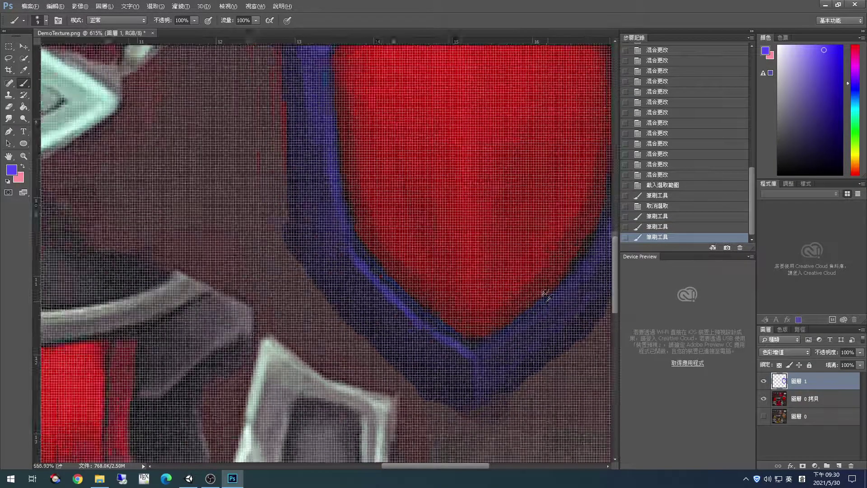
{"action": "scroll", "coordinate": [570, 291], "scroll_direction": "up", "scroll_amount": 6}
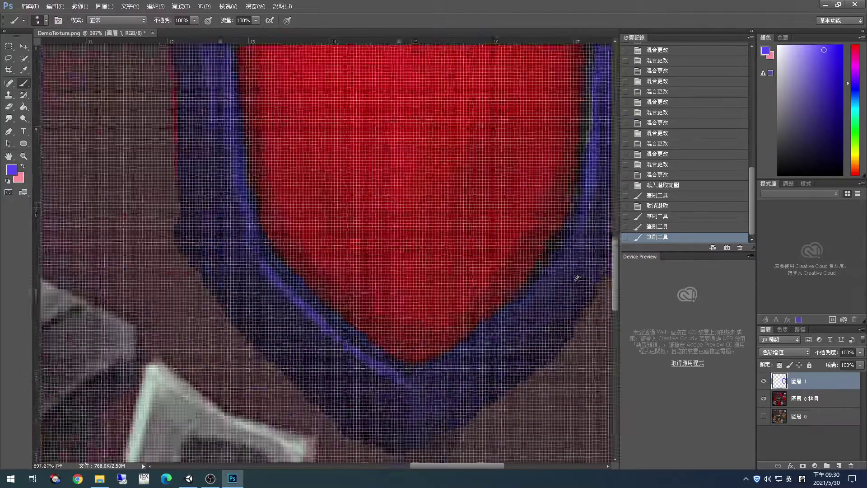
Erase the violet-blue overspill on 圖層 1 along the rim's lower-right inner edge with a size 10 eraser
{"action": "key", "text": "alt"}
{"action": "key", "text": "e"}
{"action": "key", "text": "Escape"}
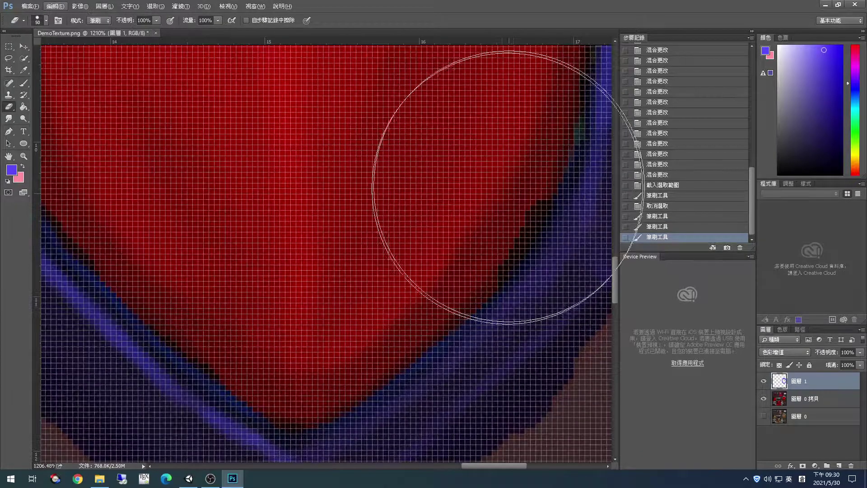
{"action": "key", "text": "b"}
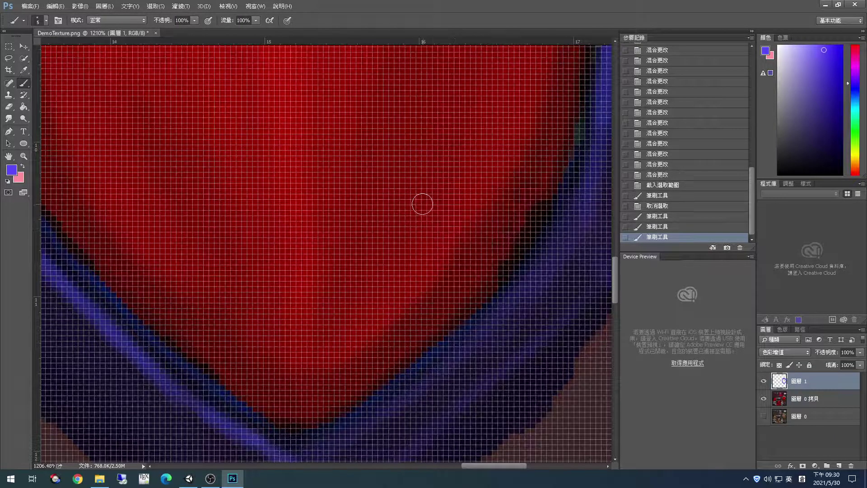
{"action": "key", "text": "e"}
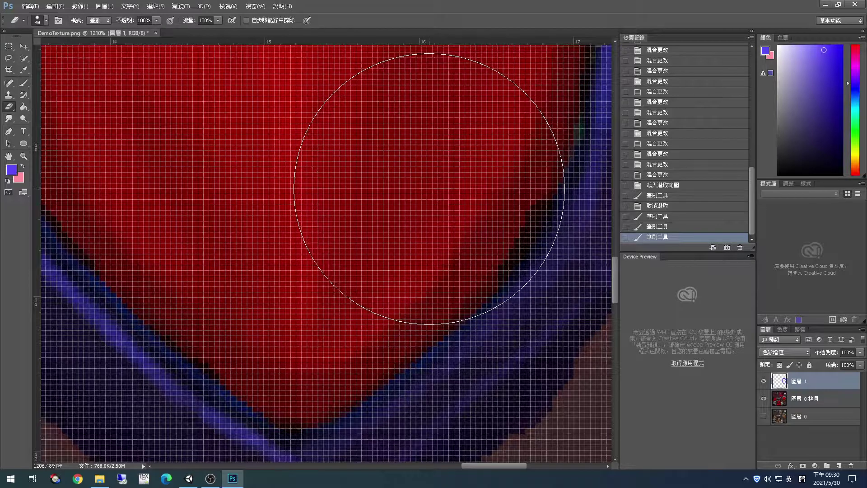
{"action": "key", "text": "bracketleft"}
{"action": "key", "text": "bracketleft"}
{"action": "key", "text": "bracketleft"}
{"action": "key", "text": "bracketleft"}
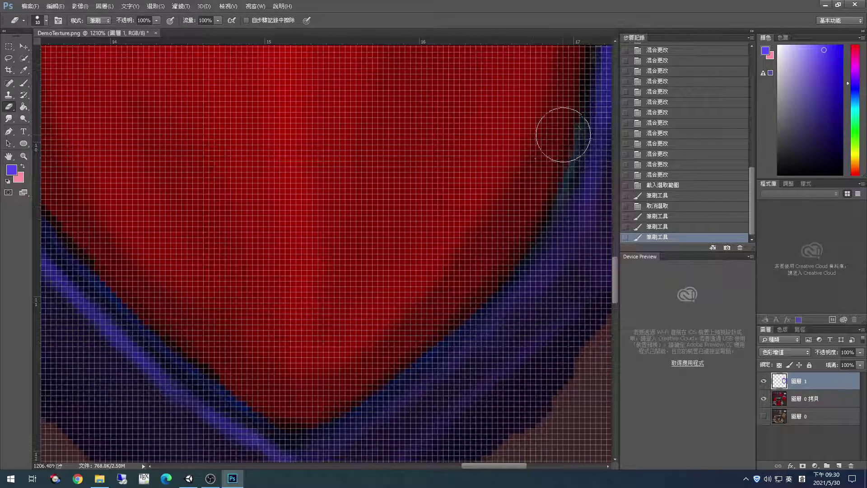
{"action": "left_click_drag", "start_coordinate": [561, 131], "coordinate": [483, 239]}
{"action": "scroll", "coordinate": [472, 199], "scroll_direction": "down", "scroll_amount": 2}
{"action": "scroll", "coordinate": [472, 199], "scroll_direction": "down", "scroll_amount": 5}
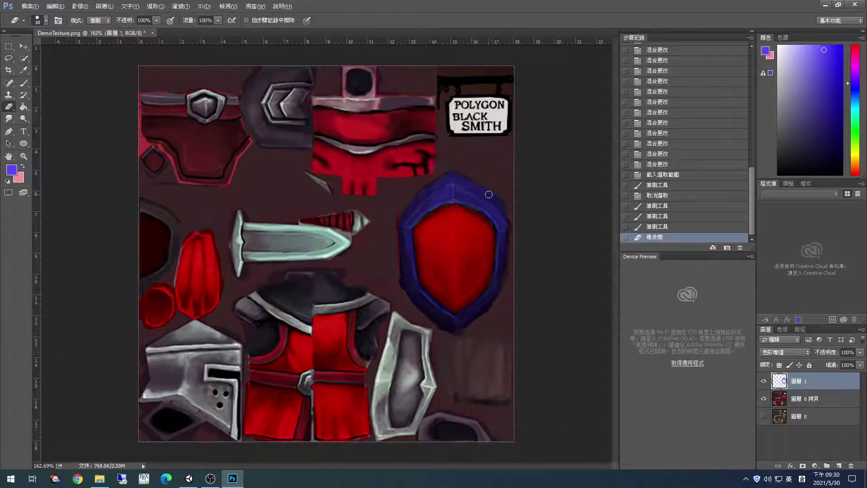
Save the texture in PNG format as DemoTexture.png in the Materials folder, replacing the existing file and accepting the PNG options
{"action": "key", "text": "alt"}
{"action": "key", "text": "ctrl+shift+s"}
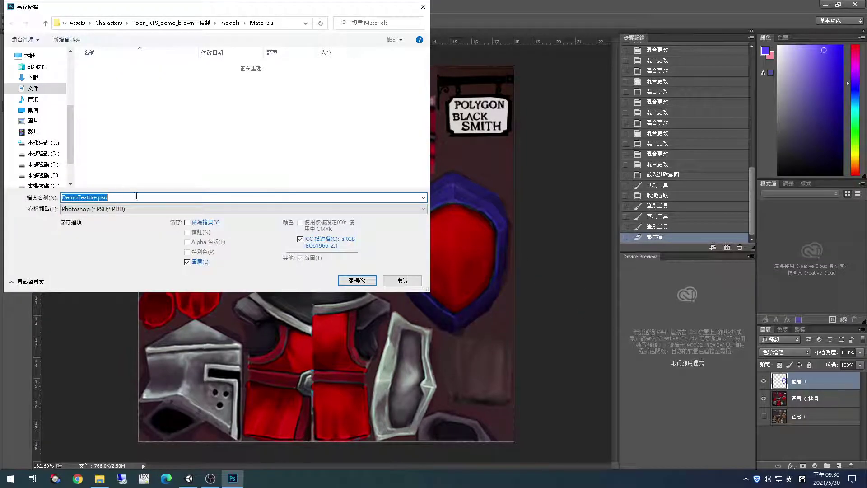
{"action": "key", "text": "Tab"}
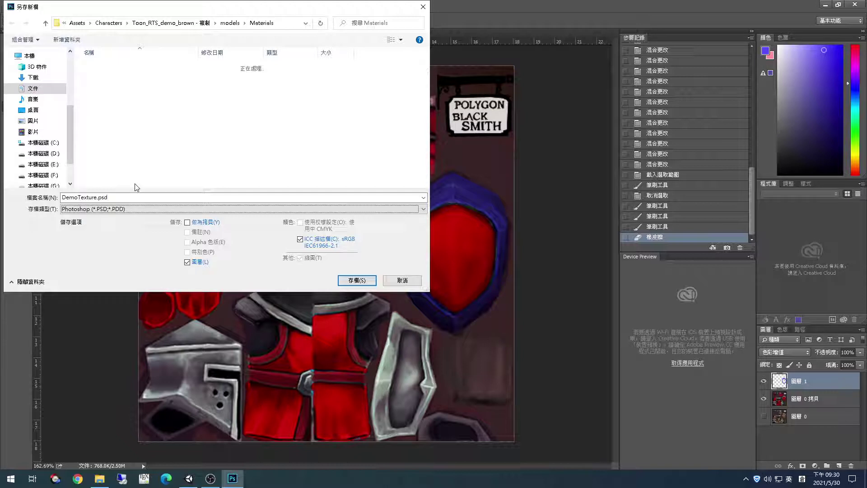
{"action": "left_click", "coordinate": [183, 209]}
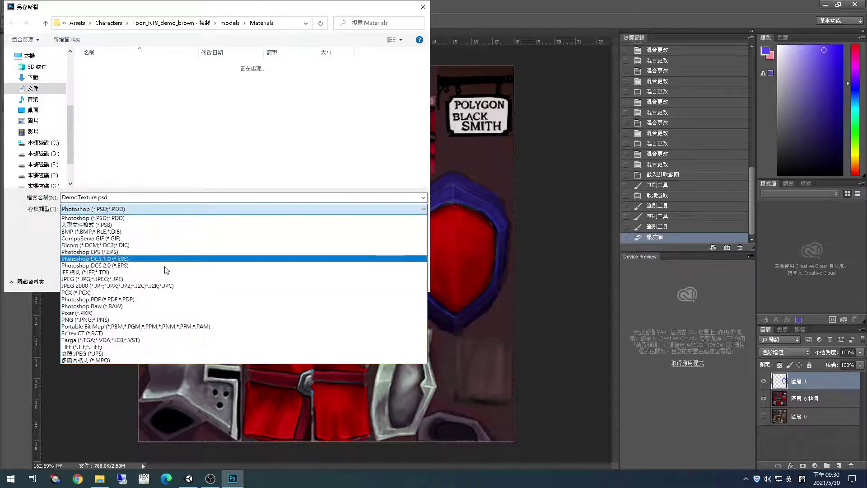
{"action": "left_click", "coordinate": [154, 320]}
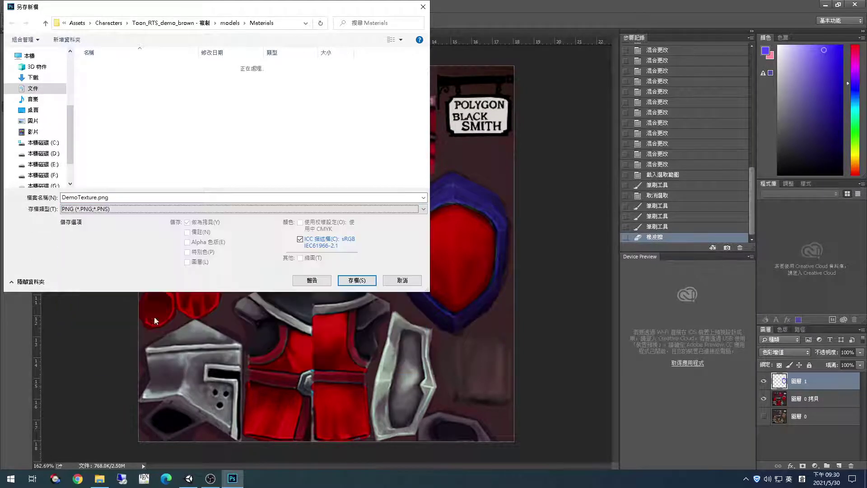
{"action": "left_click", "coordinate": [137, 70]}
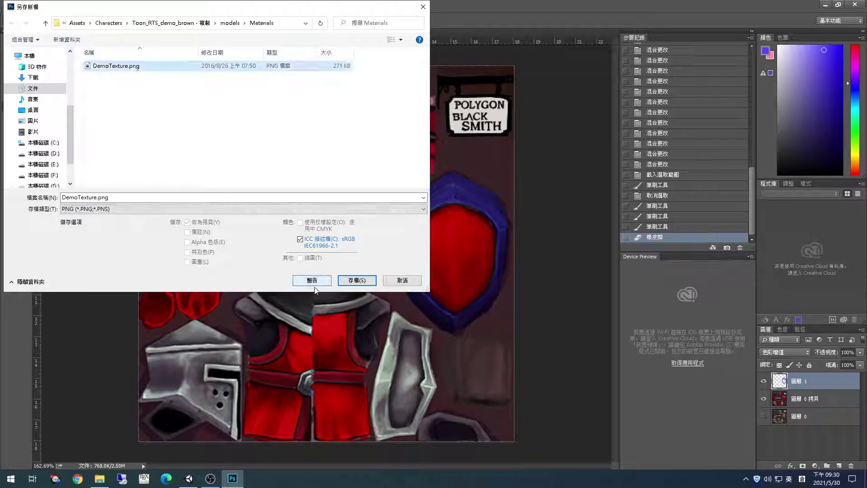
{"action": "left_click", "coordinate": [357, 280]}
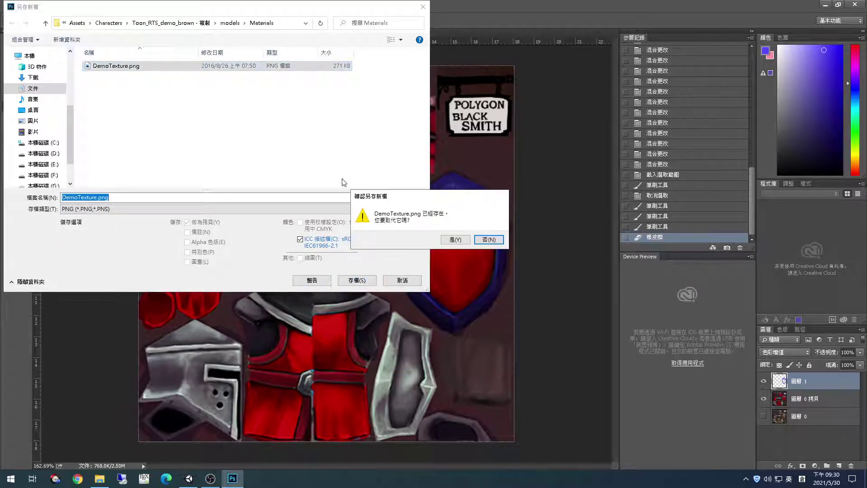
{"action": "left_click", "coordinate": [455, 239]}
{"action": "left_click", "coordinate": [471, 153]}
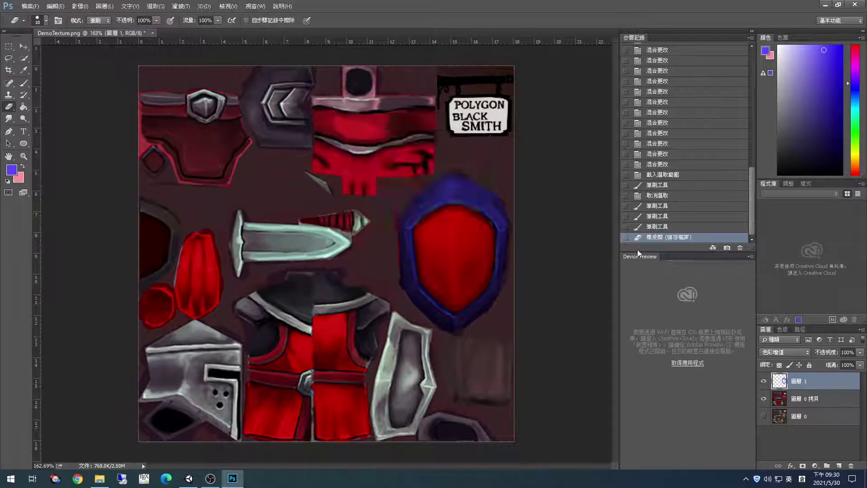
Switch to File Explorer and check the saved DemoTexture.png in the image viewer
{"action": "left_click", "coordinate": [210, 479]}
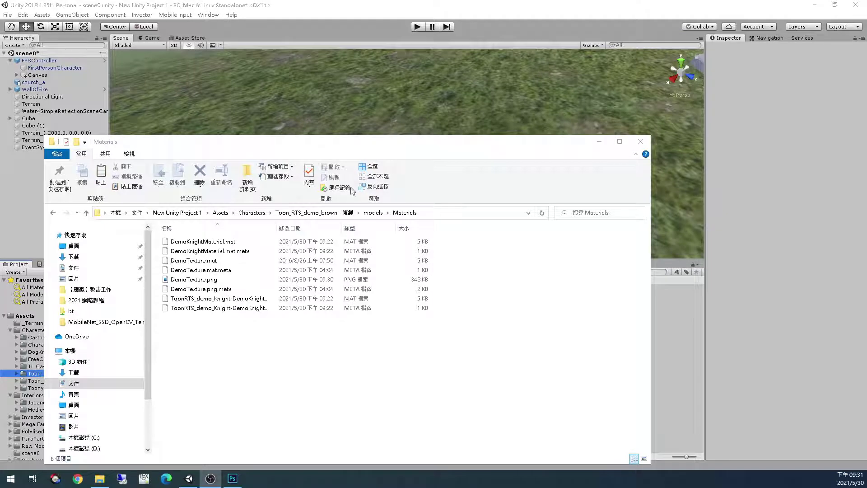
{"action": "left_click", "coordinate": [208, 279]}
{"action": "double_click", "coordinate": [191, 279]}
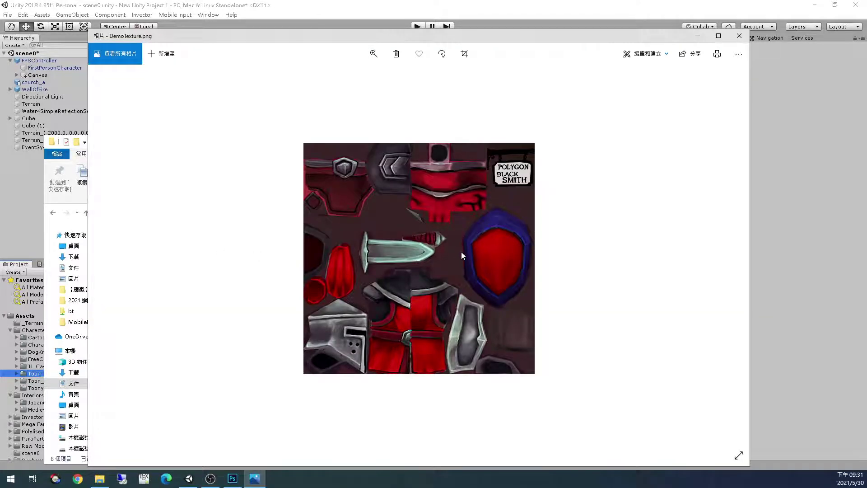
{"action": "left_click", "coordinate": [740, 36]}
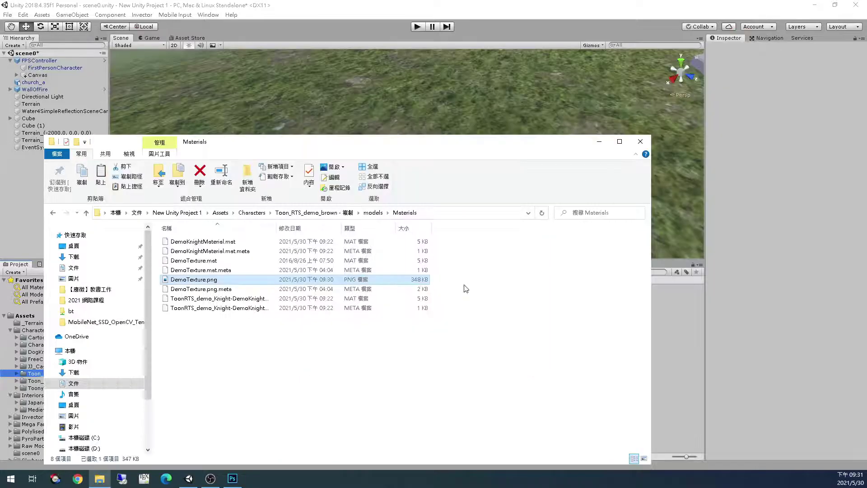
Switch to Unity and try to rename the Toon_RTS_demo_brown - 複製 folder to Toon_RTS_demo_red
{"action": "left_click", "coordinate": [228, 52]}
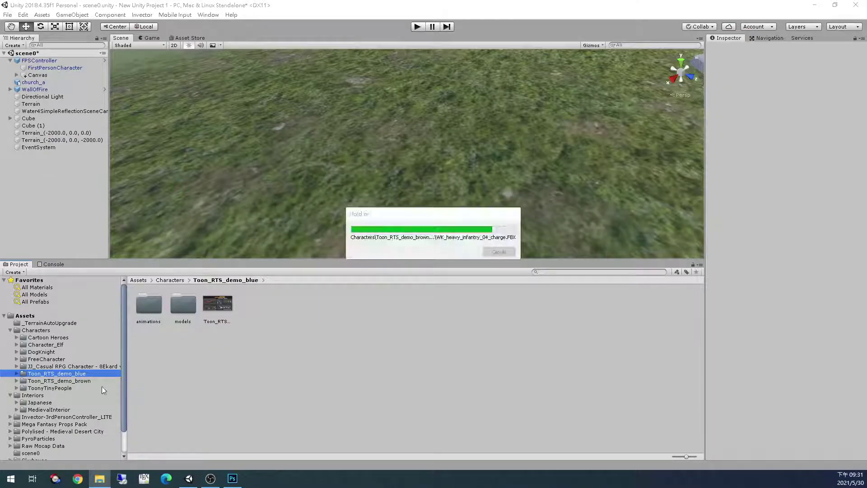
{"action": "left_click", "coordinate": [86, 386]}
{"action": "key", "text": "F2"}
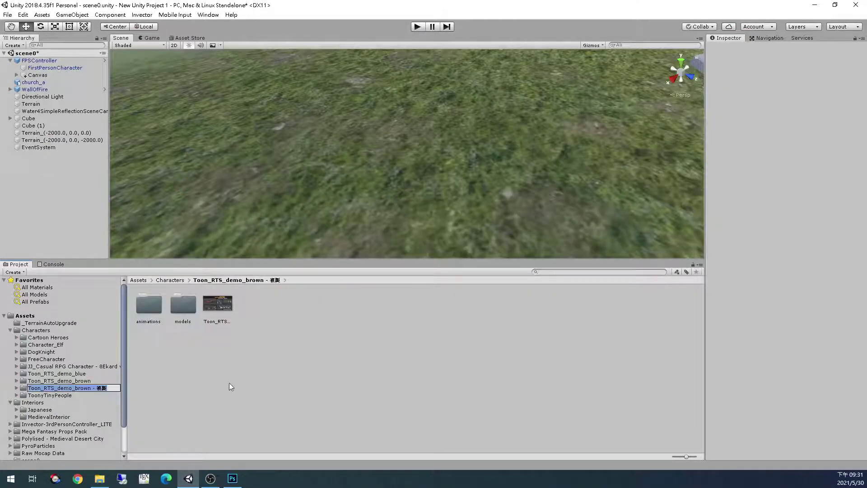
{"action": "key", "text": "End"}
{"action": "key", "text": "BackSpace"}
{"action": "key", "text": "BackSpace"}
{"action": "key", "text": "BackSpace"}
{"action": "key", "text": "BackSpace"}
{"action": "key", "text": "BackSpace"}
{"action": "key", "text": "BackSpace"}
{"action": "key", "text": "BackSpace"}
{"action": "key", "text": "BackSpace"}
{"action": "key", "text": "BackSpace"}
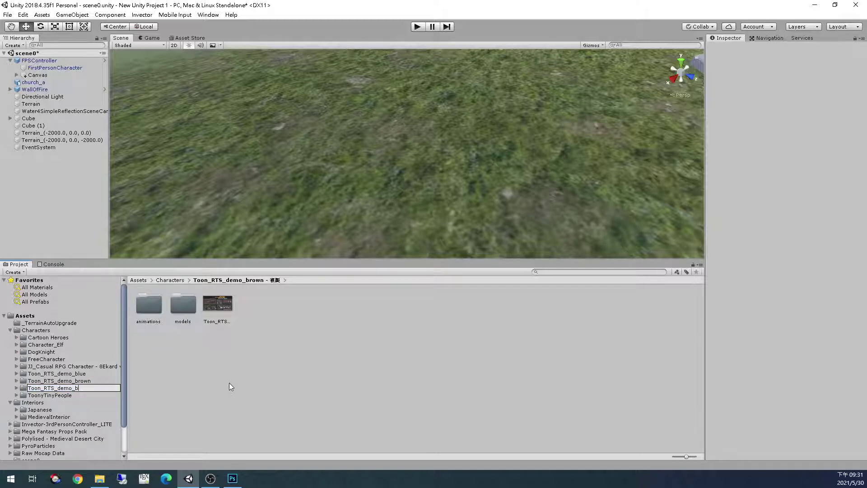
{"action": "type", "text": "red"}
{"action": "key", "text": "Return"}
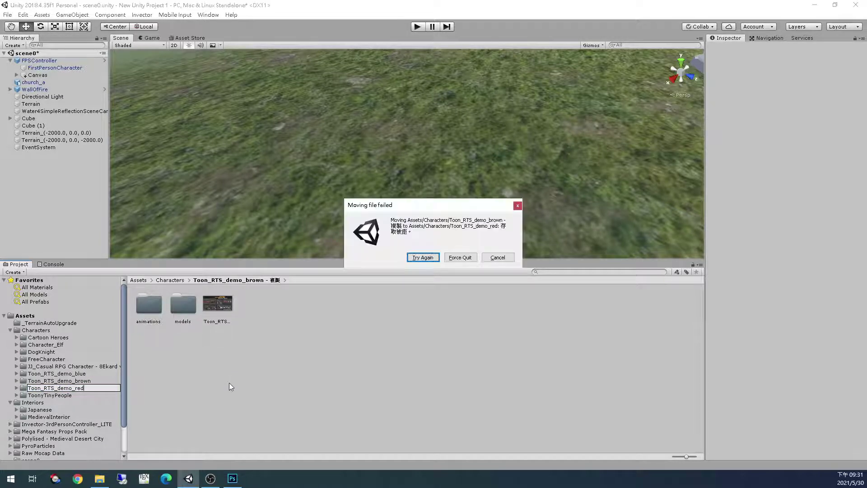
{"action": "key", "text": "Escape"}
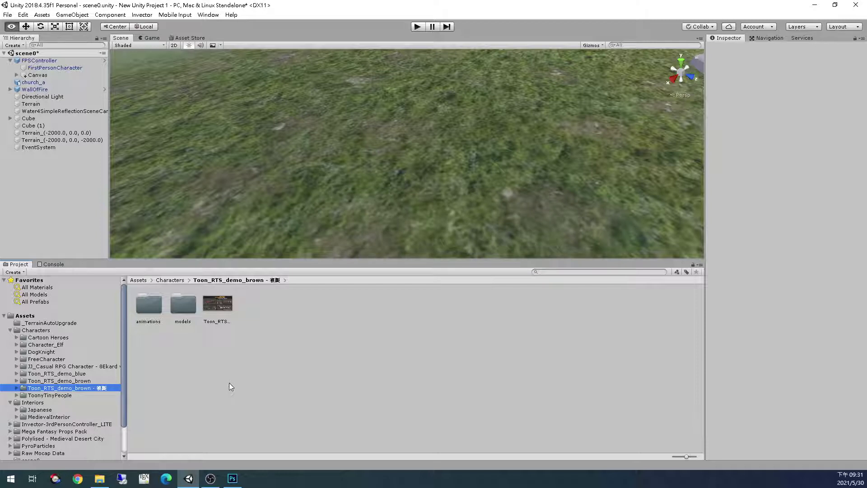
Switch to File Explorer and rename the Toon_RTS_demo_brown - 複製 folder in Characters to Toon_RTS_demo_red
{"action": "key", "text": "alt+Tab"}
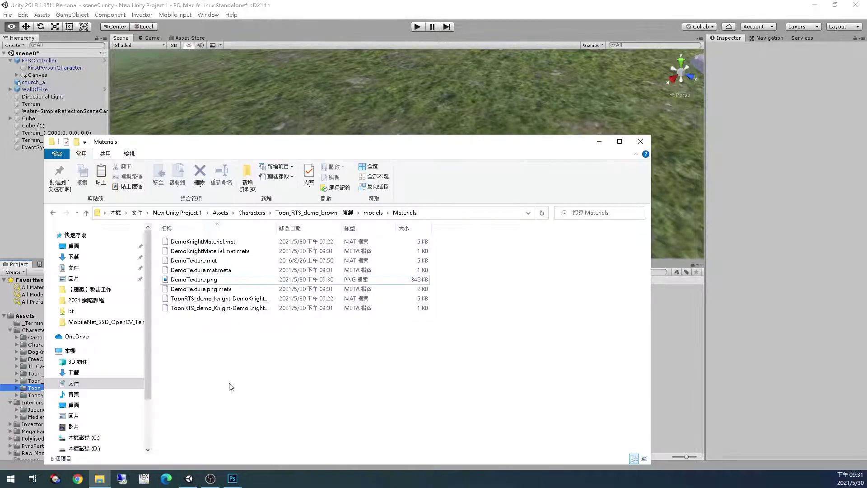
{"action": "key", "text": "BackSpace"}
{"action": "key", "text": "BackSpace"}
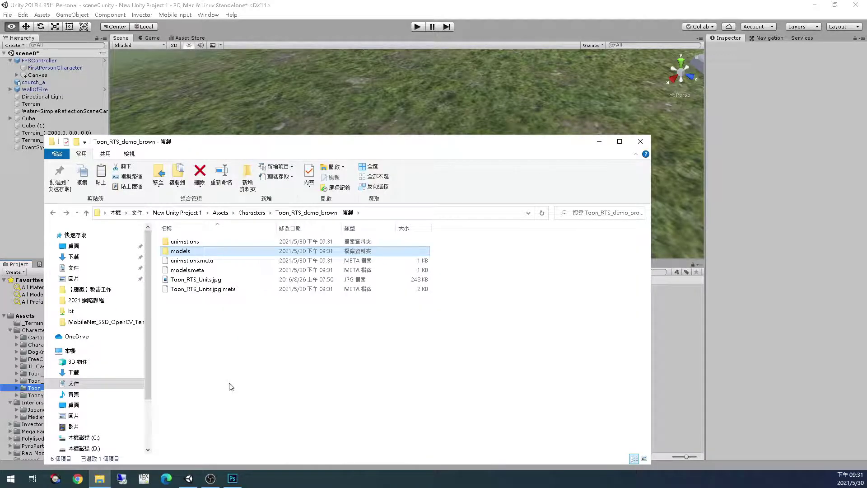
{"action": "key", "text": "BackSpace"}
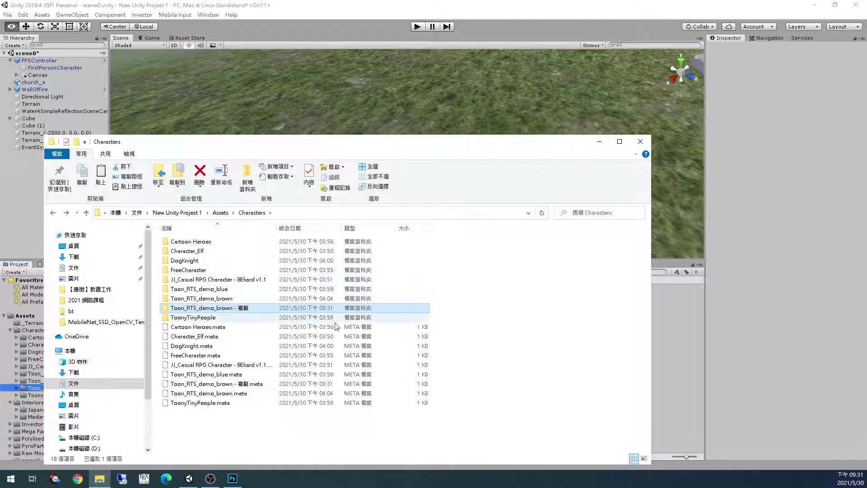
{"action": "key", "text": "F2"}
{"action": "key", "text": "End"}
{"action": "key", "text": "BackSpace"}
{"action": "key", "text": "BackSpace"}
{"action": "key", "text": "BackSpace"}
{"action": "key", "text": "BackSpace"}
{"action": "key", "text": "BackSpace"}
{"action": "key", "text": "BackSpace"}
{"action": "key", "text": "BackSpace"}
{"action": "key", "text": "BackSpace"}
{"action": "key", "text": "BackSpace"}
{"action": "key", "text": "BackSpace"}
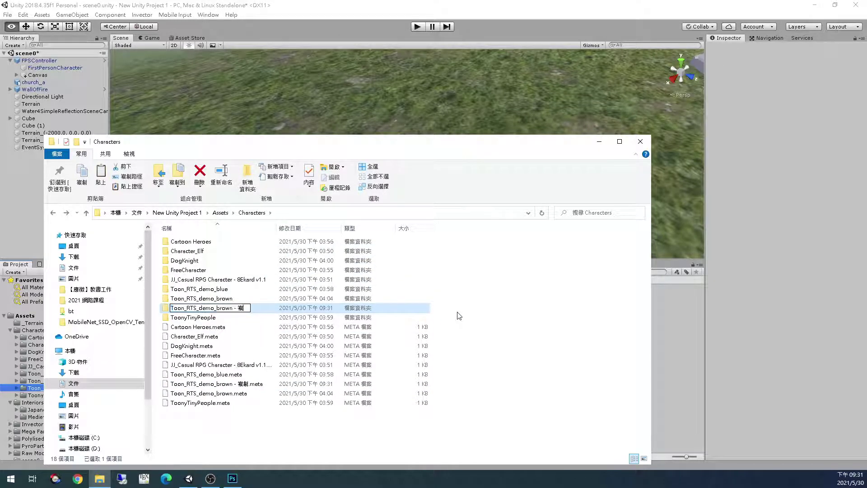
{"action": "type", "text": "red"}
{"action": "key", "text": "Return"}
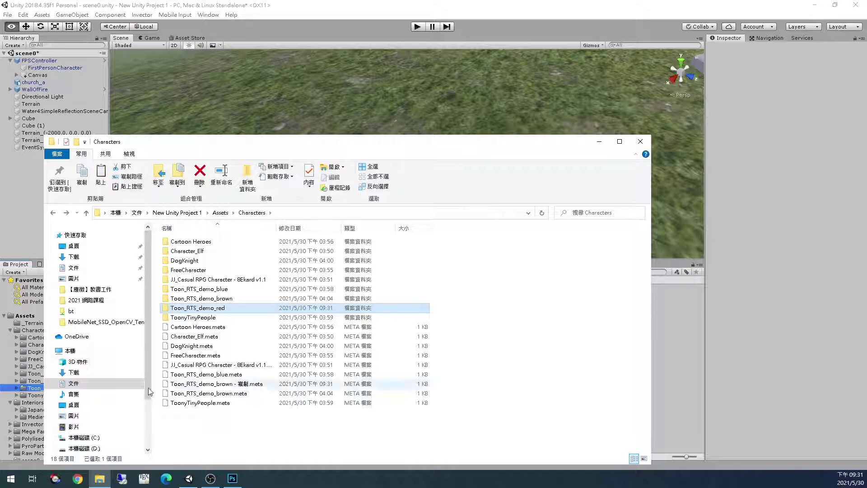
Switch to Unity and place the knight model from Toon_RTS_demo_red/models on the grass at about X 64.1, Z 40.6
{"action": "left_click", "coordinate": [26, 323]}
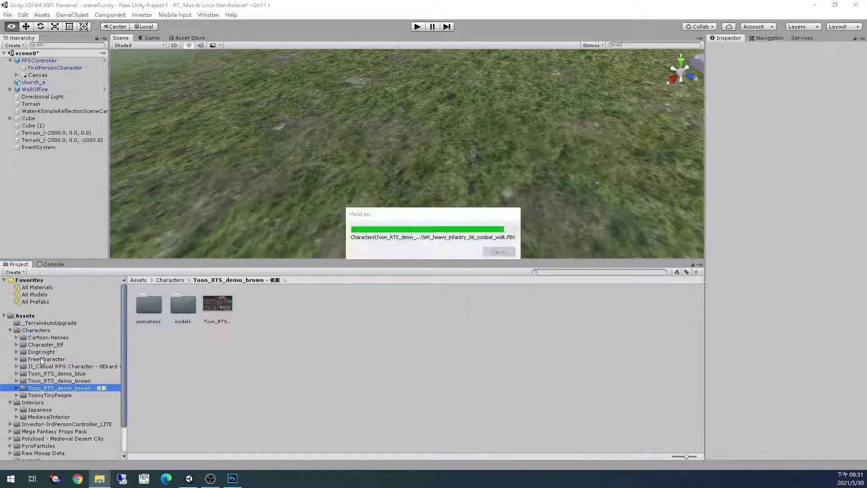
{"action": "left_click", "coordinate": [67, 388]}
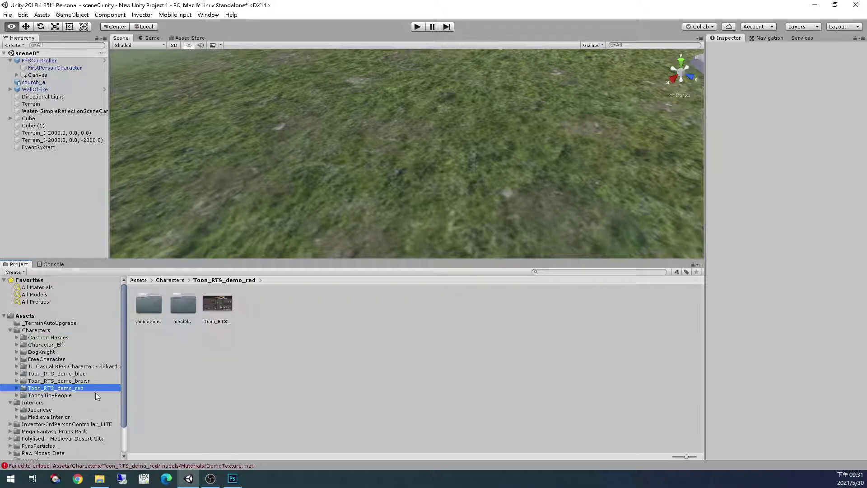
{"action": "left_click_drag", "start_coordinate": [311, 151], "coordinate": [336, 252]}
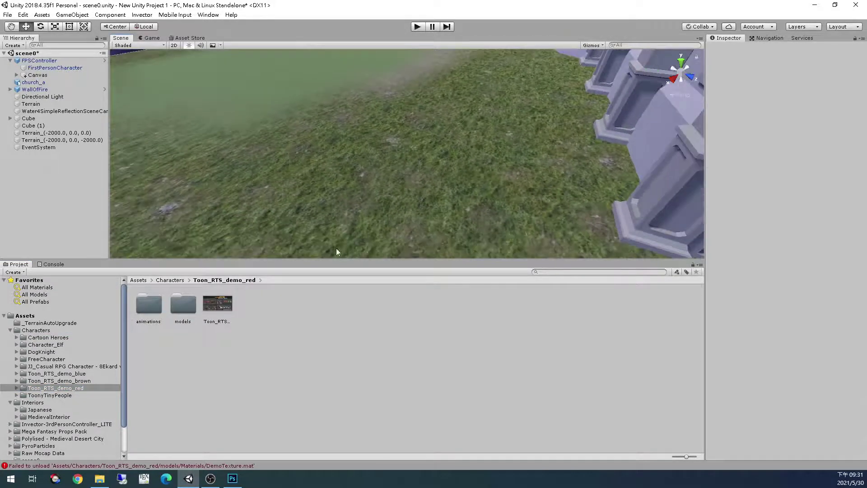
{"action": "double_click", "coordinate": [176, 309]}
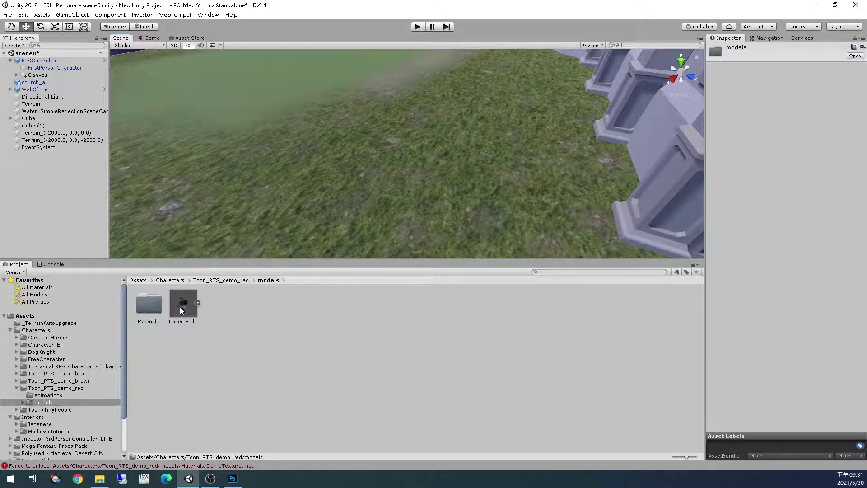
{"action": "left_click_drag", "start_coordinate": [180, 308], "coordinate": [362, 140]}
{"action": "scroll", "coordinate": [417, 187], "scroll_direction": "up", "scroll_amount": 2}
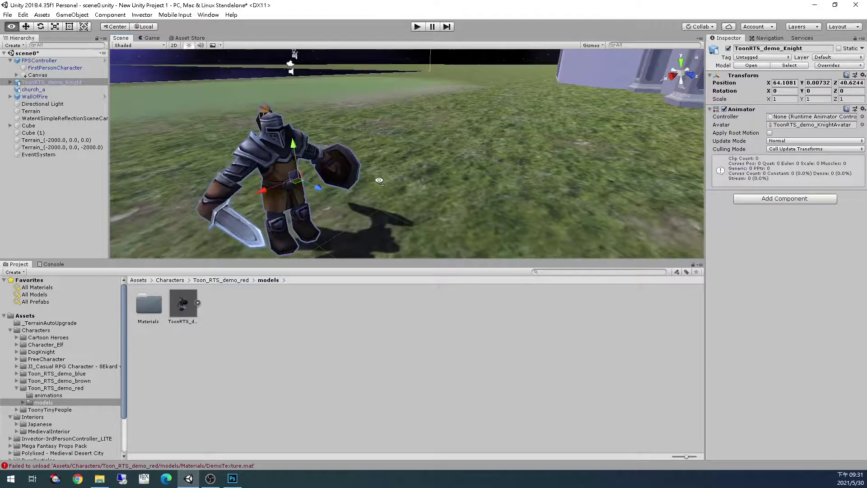
{"action": "left_click_drag", "start_coordinate": [379, 181], "coordinate": [372, 156]}
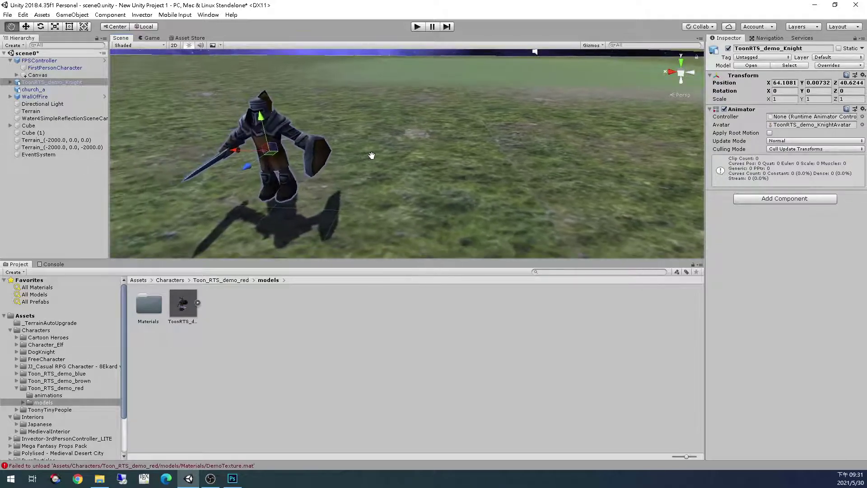
Expand the ToonRTS_demo_Knight model in Toon_RTS_demo_red/models and examine its material remapping and the materials available for DemoKnightMaterial
{"action": "left_click", "coordinate": [194, 305]}
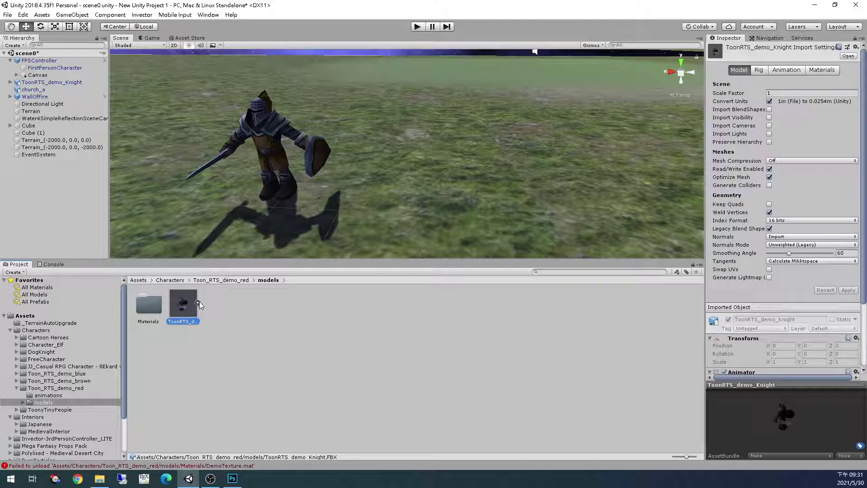
{"action": "left_click", "coordinate": [198, 303]}
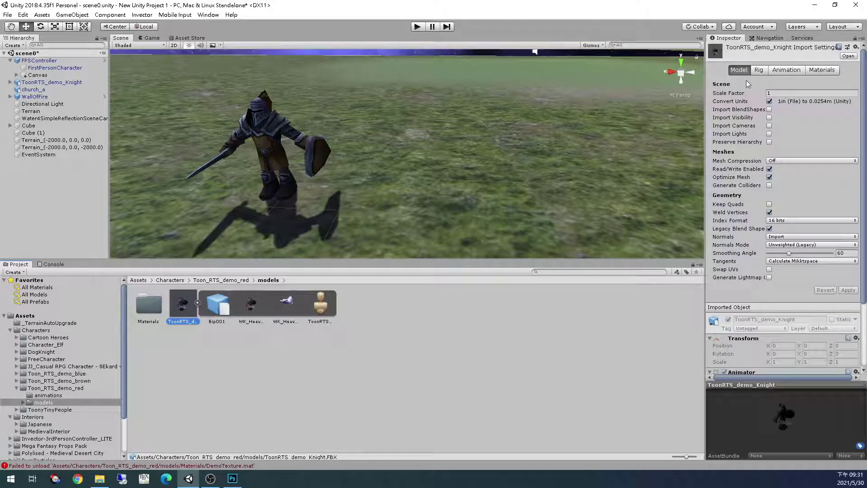
{"action": "left_click", "coordinate": [814, 71]}
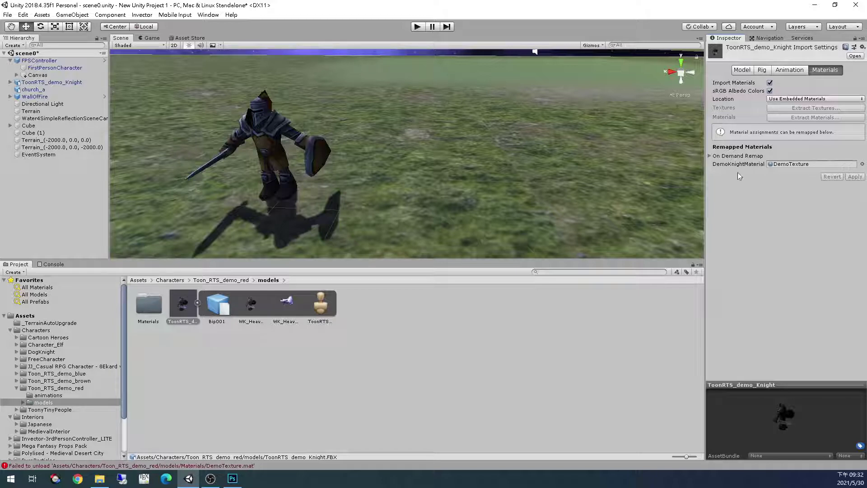
{"action": "left_click", "coordinate": [862, 164]}
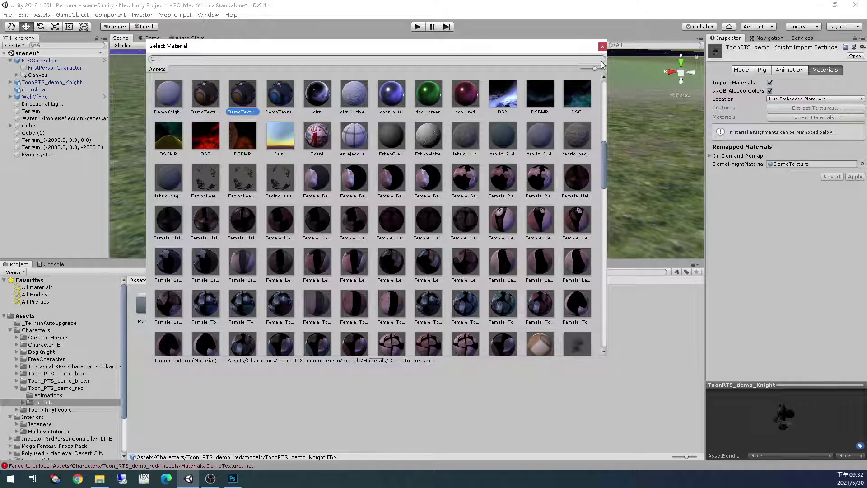
{"action": "left_click", "coordinate": [603, 46]}
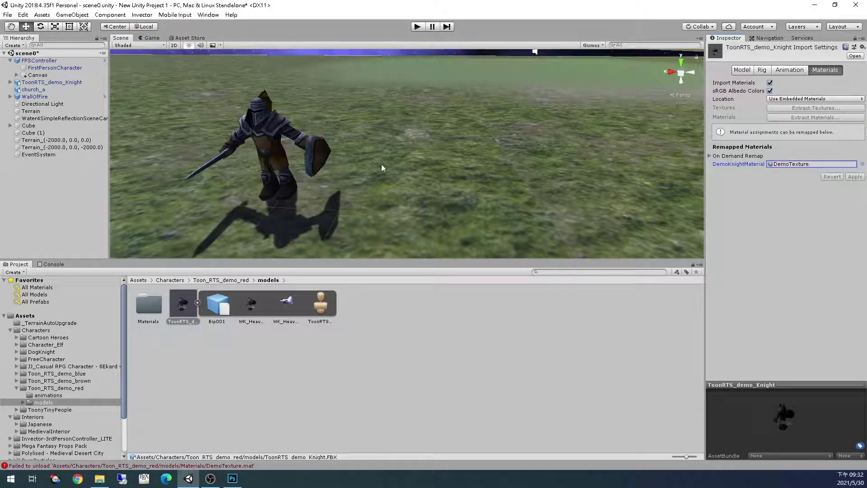
{"action": "left_click", "coordinate": [863, 164]}
{"action": "scroll", "coordinate": [600, 147], "scroll_direction": "down", "scroll_amount": 10}
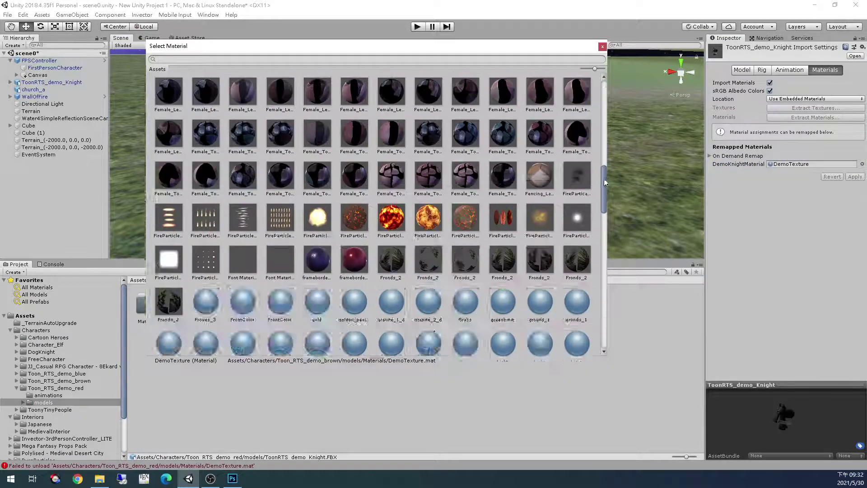
{"action": "left_click_drag", "start_coordinate": [604, 179], "coordinate": [606, 205]}
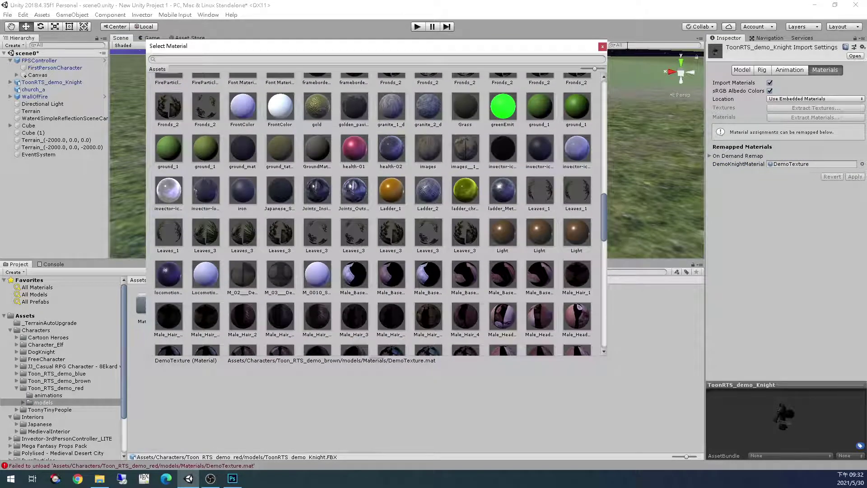
{"action": "left_click", "coordinate": [602, 46]}
Examine the DemoTexture image in Toon_RTS_demo_red/models/Materials and the knight placed in the scene
{"action": "double_click", "coordinate": [158, 311]}
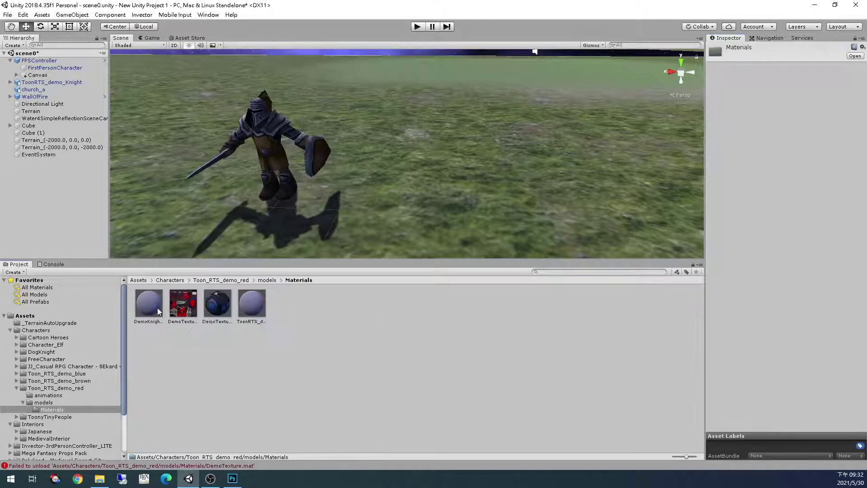
{"action": "left_click", "coordinate": [269, 165]}
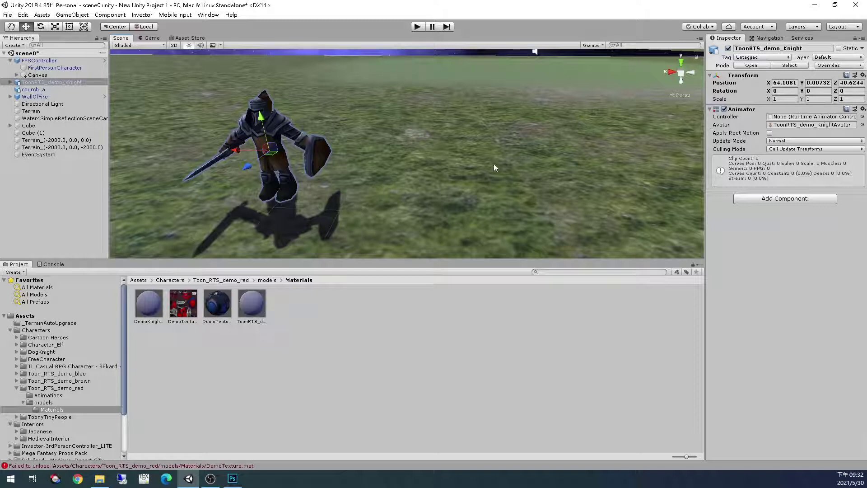
{"action": "left_click", "coordinate": [189, 316]}
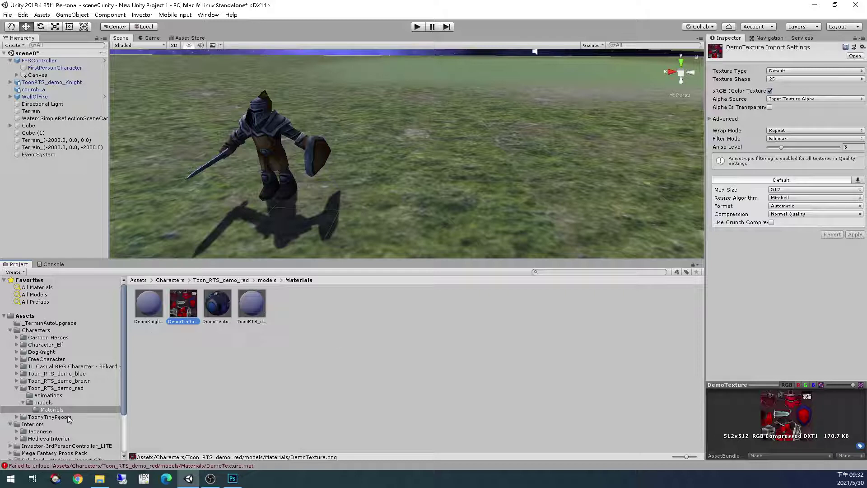
{"action": "left_click", "coordinate": [68, 388]}
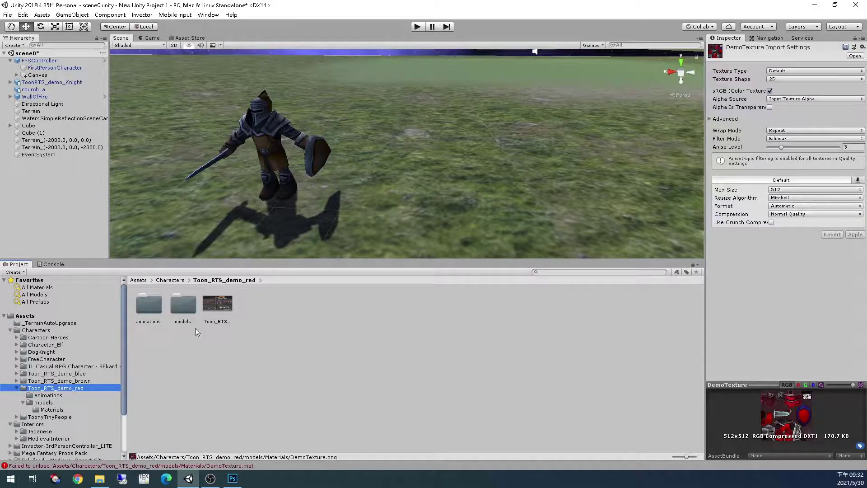
Remap the knight model's DemoKnightMaterial to the DemoTexture material from Toon_RTS_demo_brown and apply the import settings
{"action": "double_click", "coordinate": [175, 306]}
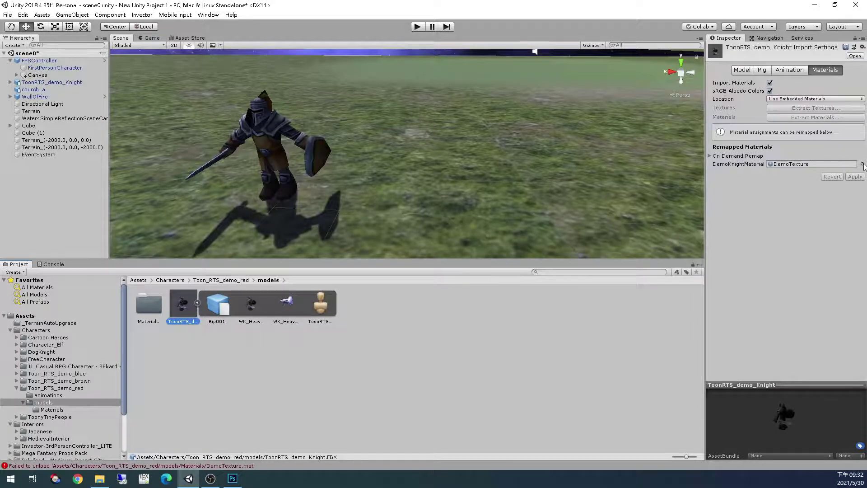
{"action": "left_click", "coordinate": [862, 164]}
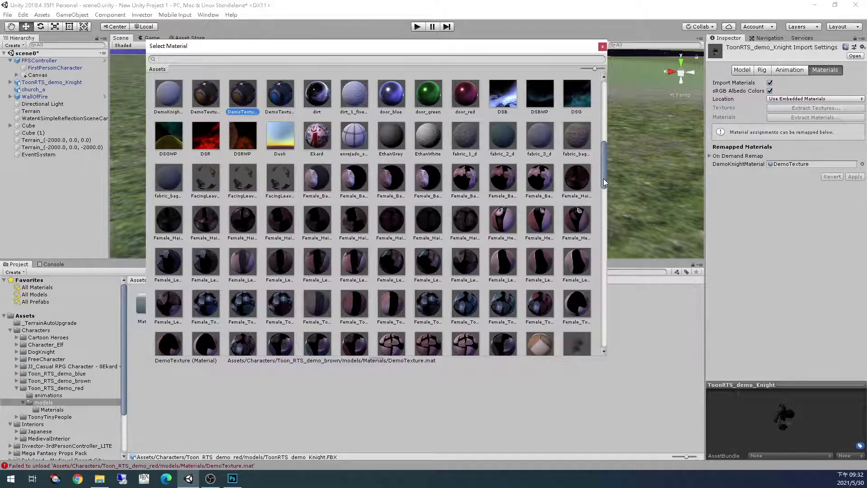
{"action": "mouse_move", "coordinate": [603, 178]}
{"action": "left_mouse_down"}
{"action": "mouse_move", "coordinate": [587, 312]}
{"action": "mouse_move", "coordinate": [608, 173]}
{"action": "left_mouse_up"}
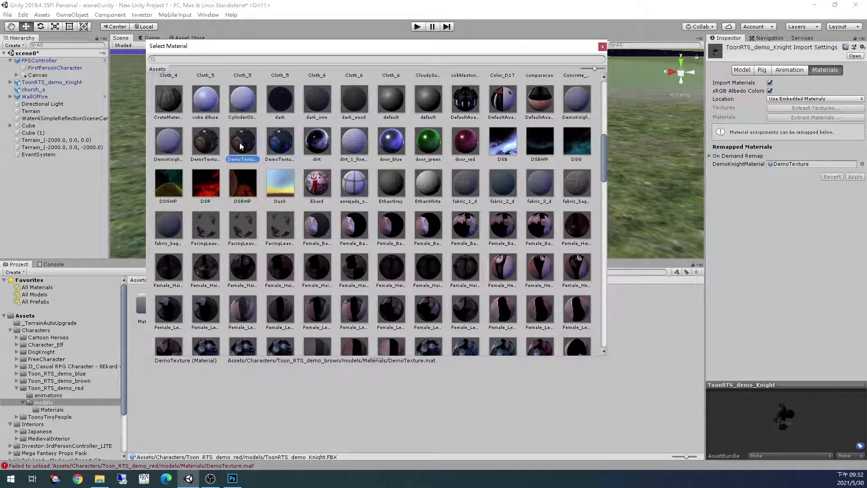
{"action": "left_click", "coordinate": [216, 138]}
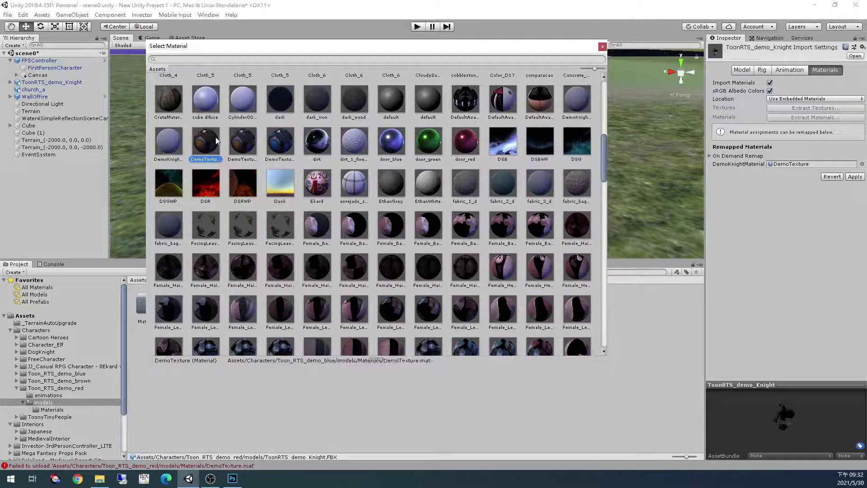
{"action": "left_click", "coordinate": [239, 139]}
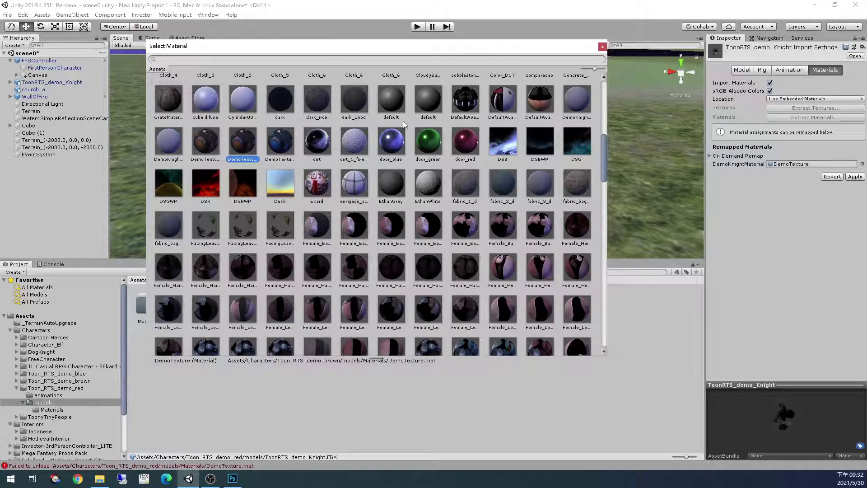
{"action": "double_click", "coordinate": [243, 144]}
{"action": "left_click_drag", "start_coordinate": [320, 163], "coordinate": [357, 167]}
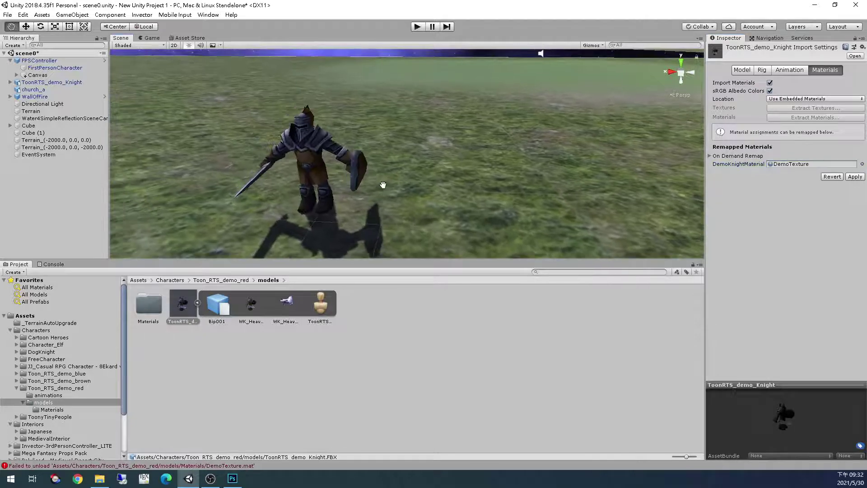
{"action": "left_click", "coordinate": [140, 305]}
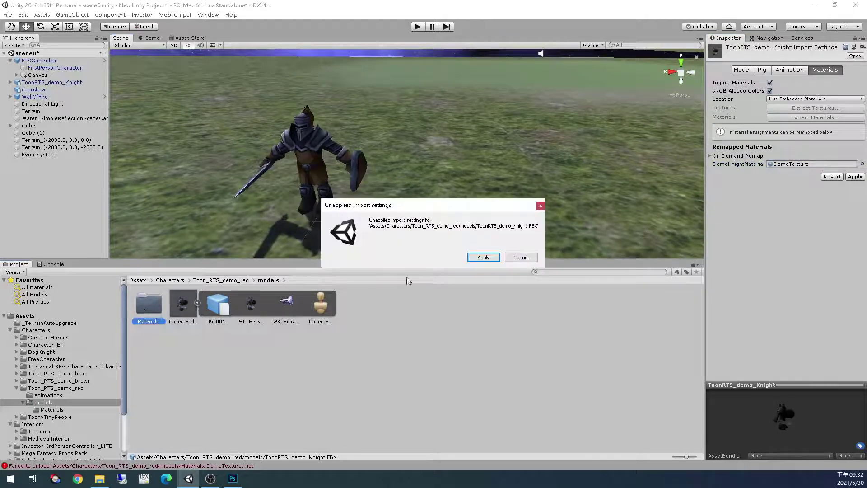
{"action": "left_click", "coordinate": [482, 257]}
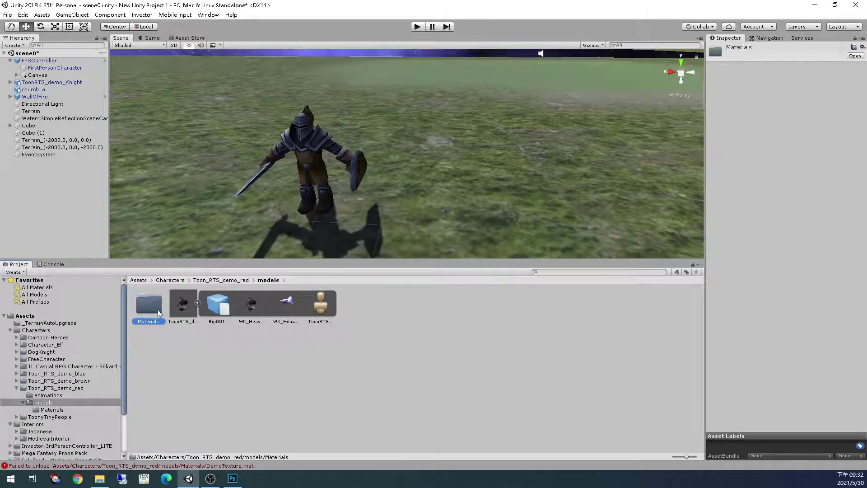
Recheck the knight model's material remapping, the DemoTexture image in the Materials folder and the knight object in the scene
{"action": "left_click", "coordinate": [185, 305]}
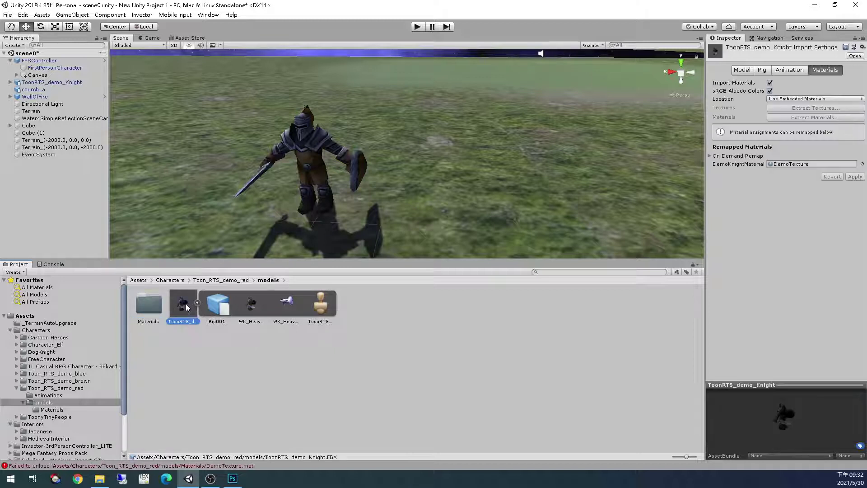
{"action": "left_click", "coordinate": [130, 307]}
{"action": "double_click", "coordinate": [144, 304]}
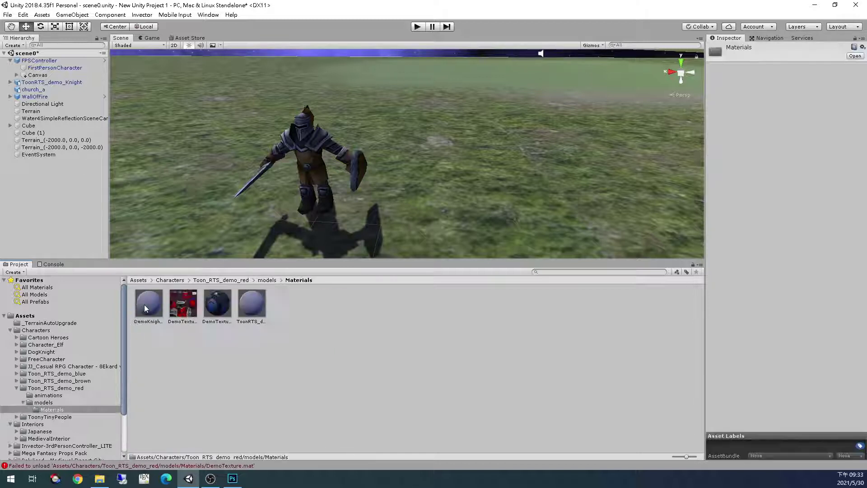
{"action": "left_click", "coordinate": [186, 303]}
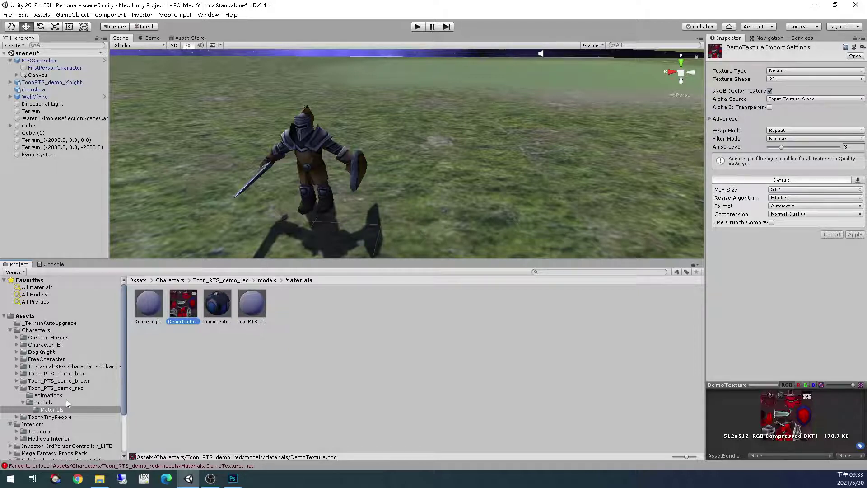
{"action": "left_click", "coordinate": [93, 387]}
{"action": "double_click", "coordinate": [183, 304]}
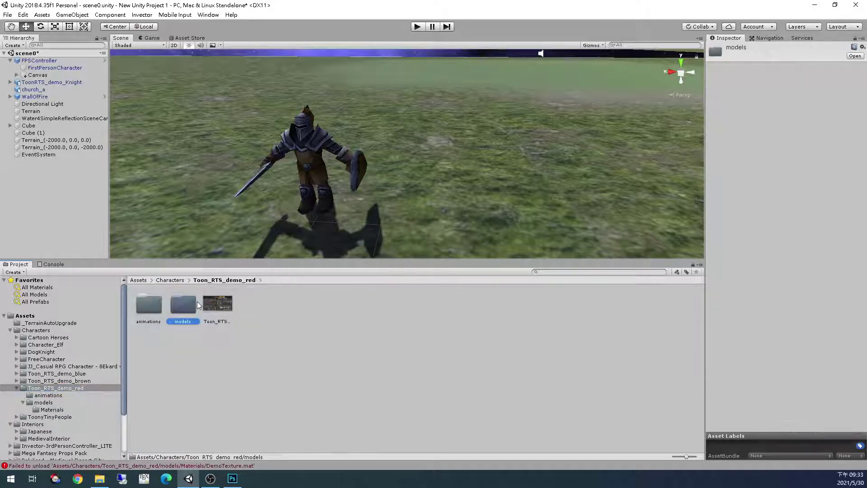
{"action": "left_click", "coordinate": [196, 305]}
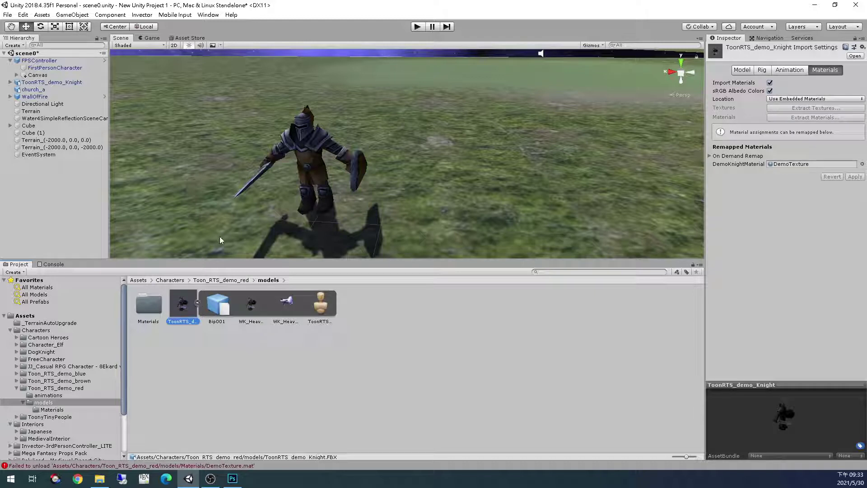
{"action": "left_click", "coordinate": [315, 145]}
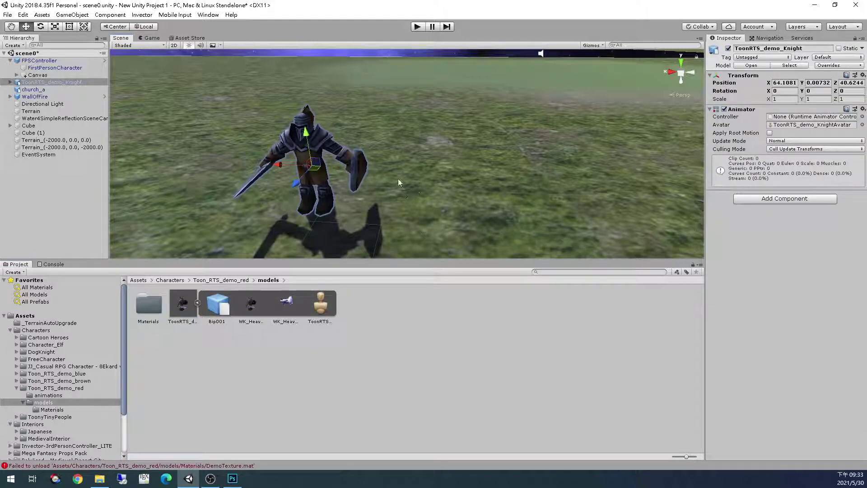
{"action": "left_click", "coordinate": [55, 83]}
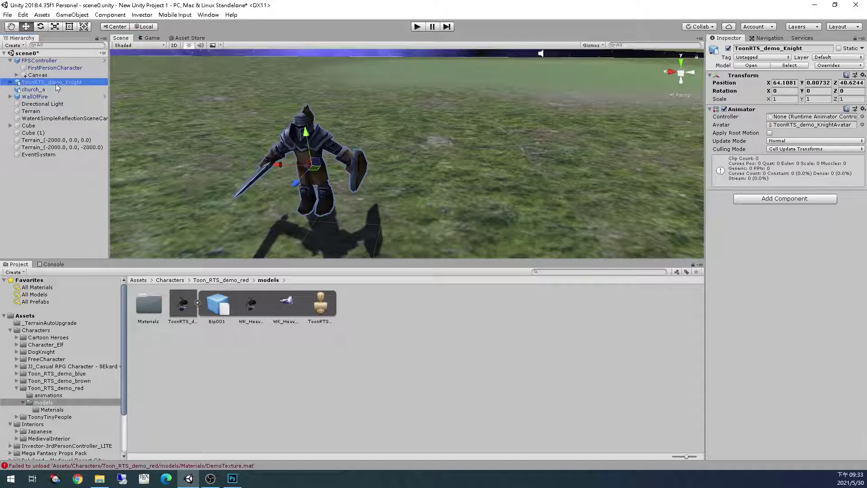
Apply the red DemoTexture image from Toon_RTS_demo_red/models/Materials directly to the knight in the scene
{"action": "left_click", "coordinate": [156, 310]}
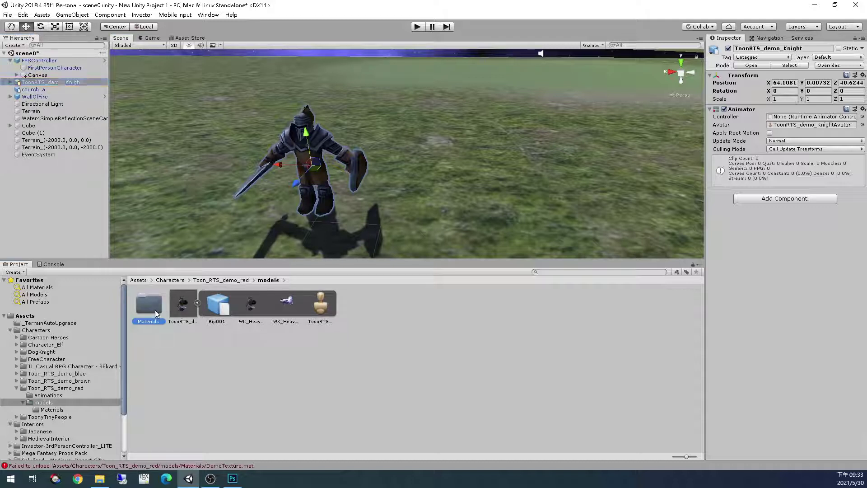
{"action": "left_click", "coordinate": [45, 410]}
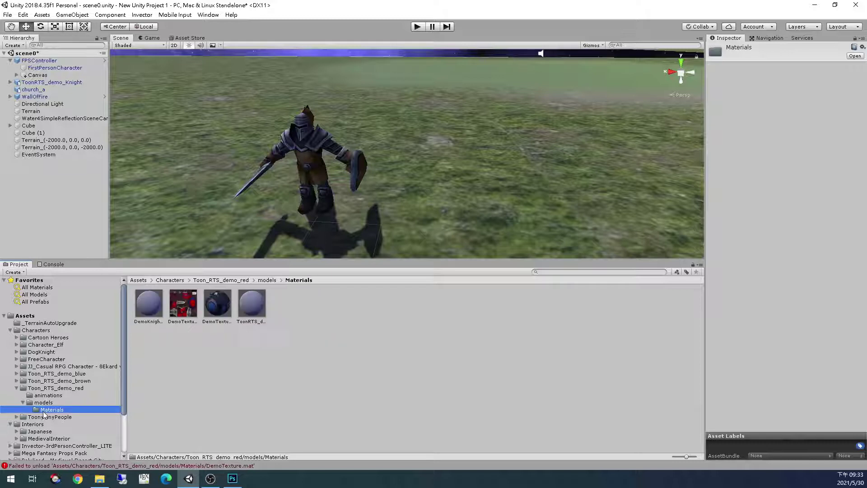
{"action": "left_click", "coordinate": [325, 136]}
{"action": "left_click_drag", "start_coordinate": [199, 318], "coordinate": [382, 194]}
{"action": "scroll", "coordinate": [352, 173], "scroll_direction": "up", "scroll_amount": 3}
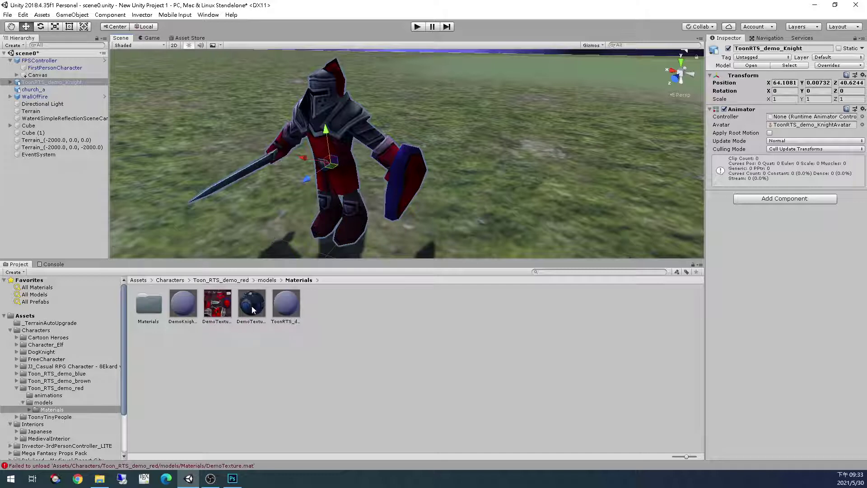
Examine the DemoTexture material's base texture and the knight model's material remapping in Toon_RTS_demo_red/models
{"action": "left_click", "coordinate": [249, 322]}
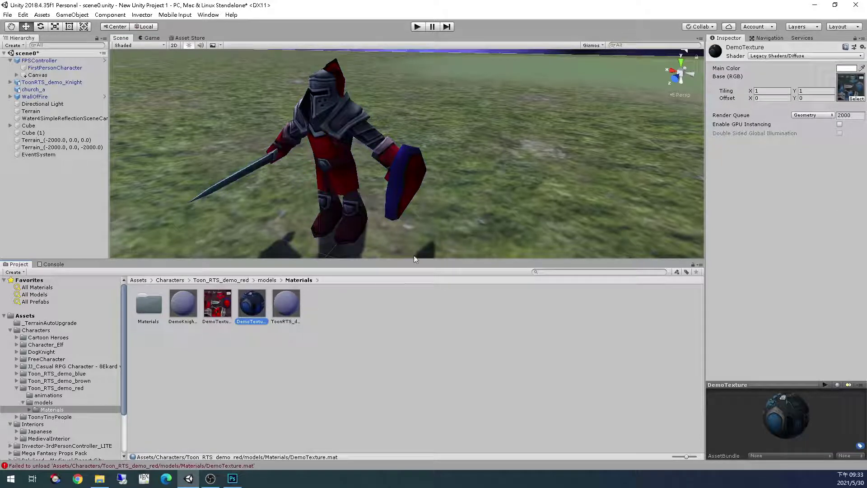
{"action": "left_click", "coordinate": [280, 362]}
{"action": "left_click", "coordinate": [245, 308]}
{"action": "left_click", "coordinate": [56, 402]}
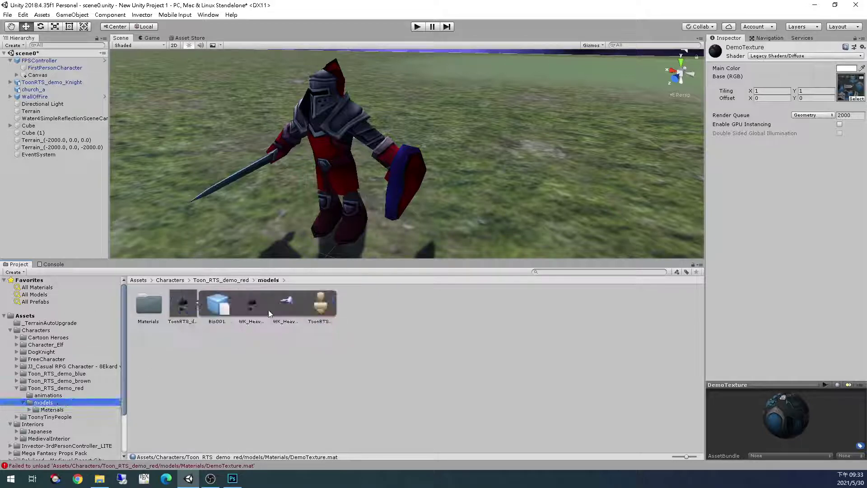
{"action": "left_click", "coordinate": [184, 305]}
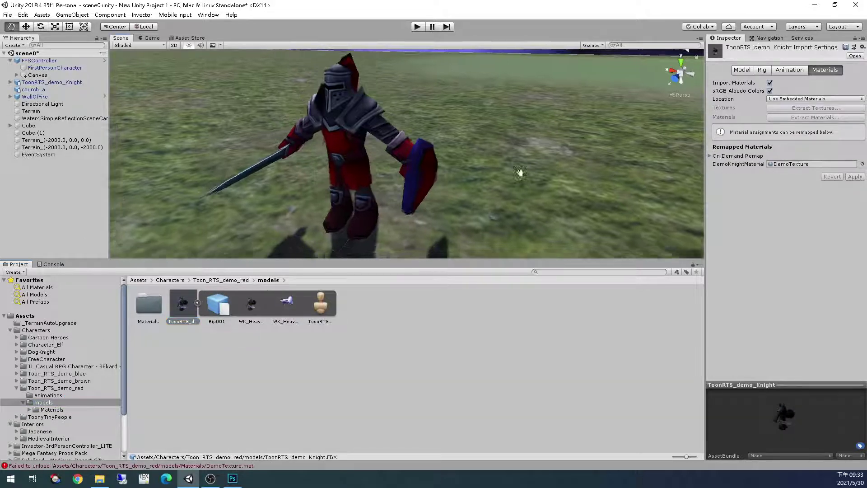
Replace the knight in the scene with a fresh copy of the Toon_RTS_demo_red model at about X 64.4, Z 40.2
{"action": "left_click", "coordinate": [369, 137]}
{"action": "key", "text": "Delete"}
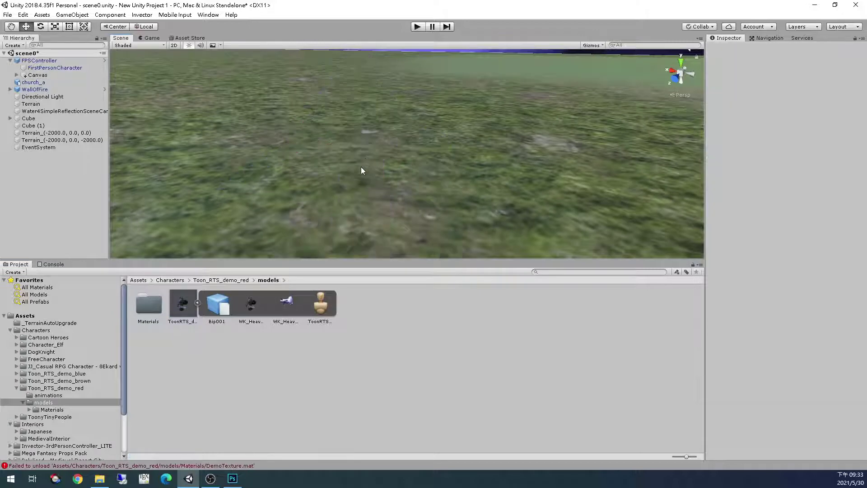
{"action": "left_click_drag", "start_coordinate": [186, 310], "coordinate": [363, 179]}
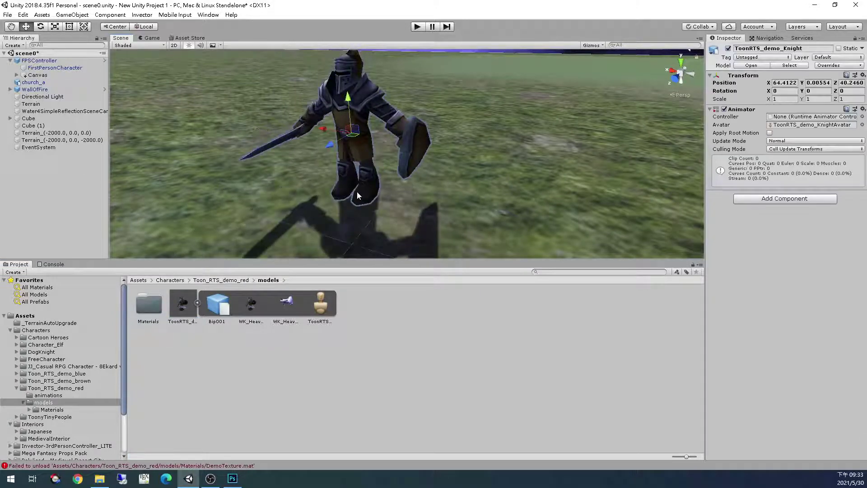
Set the base texture of the DemoTexture material in Toon_RTS_demo_red/models/Materials to the red DemoTexture image
{"action": "double_click", "coordinate": [149, 311]}
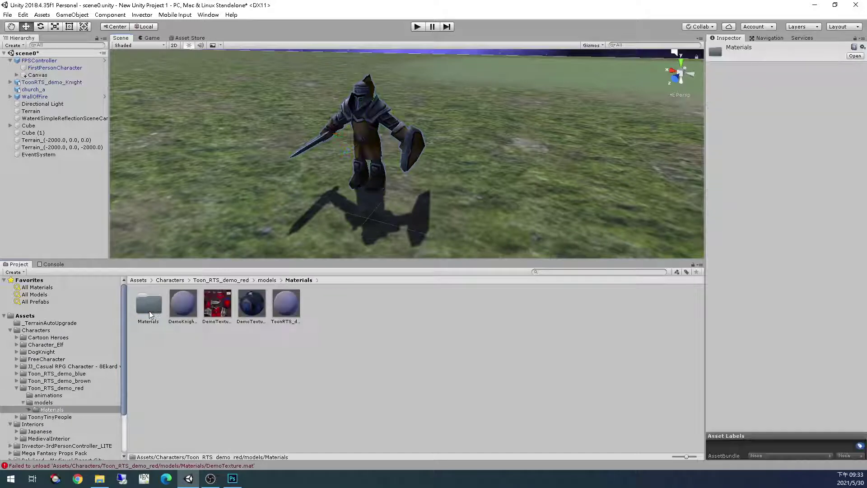
{"action": "left_click", "coordinate": [218, 307]}
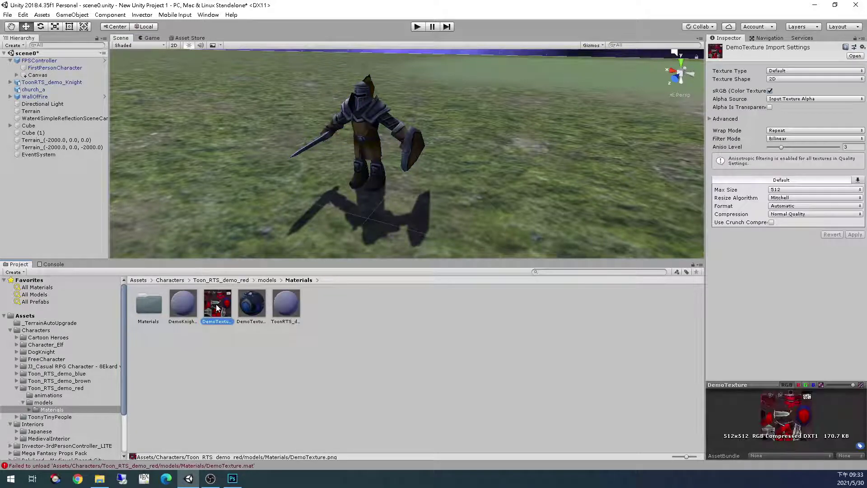
{"action": "left_click", "coordinate": [255, 304]}
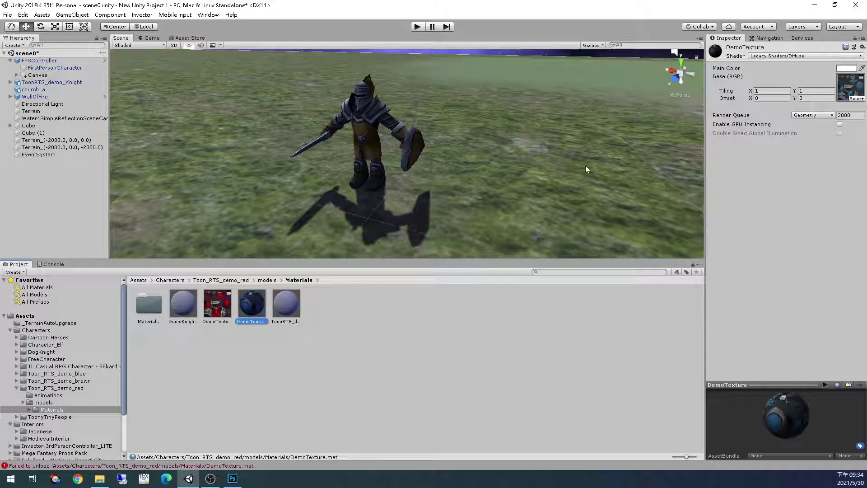
{"action": "left_click", "coordinate": [857, 99]}
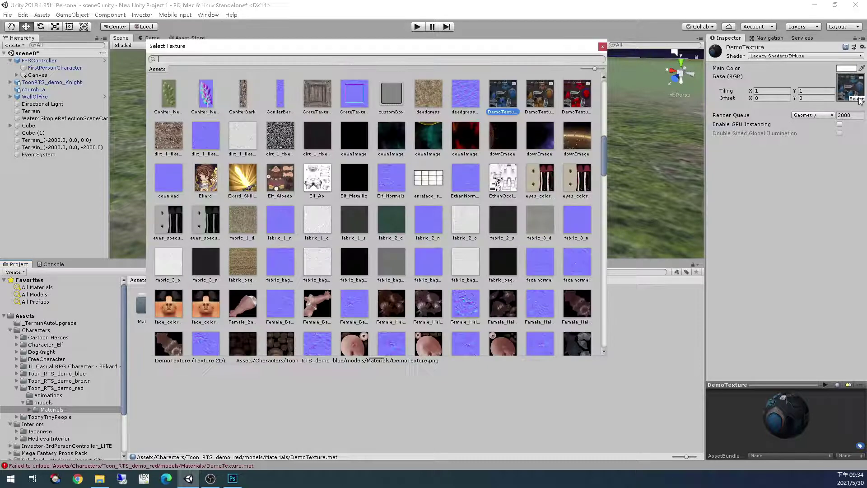
{"action": "left_click", "coordinate": [567, 92]}
{"action": "left_click", "coordinate": [603, 47]}
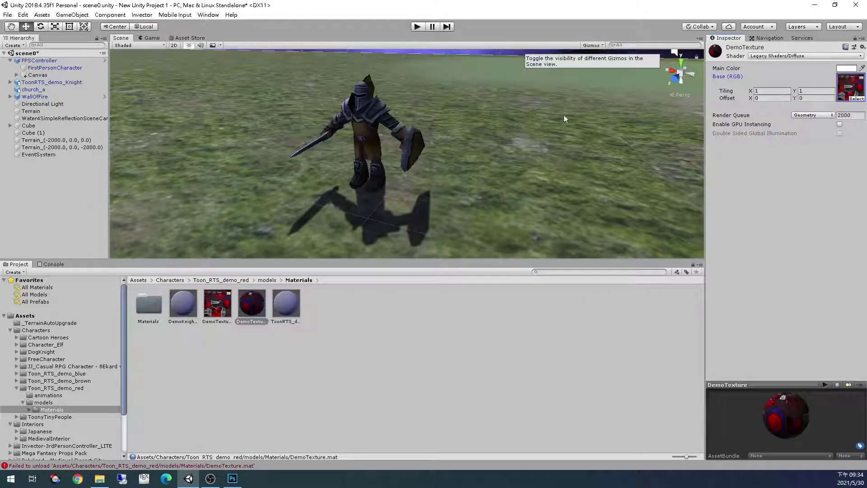
Place a second copy of the Toon_RTS_demo_red knight model in the scene at about X 62.9, Z 40.3
{"action": "left_click", "coordinate": [67, 401]}
{"action": "left_click", "coordinate": [186, 304]}
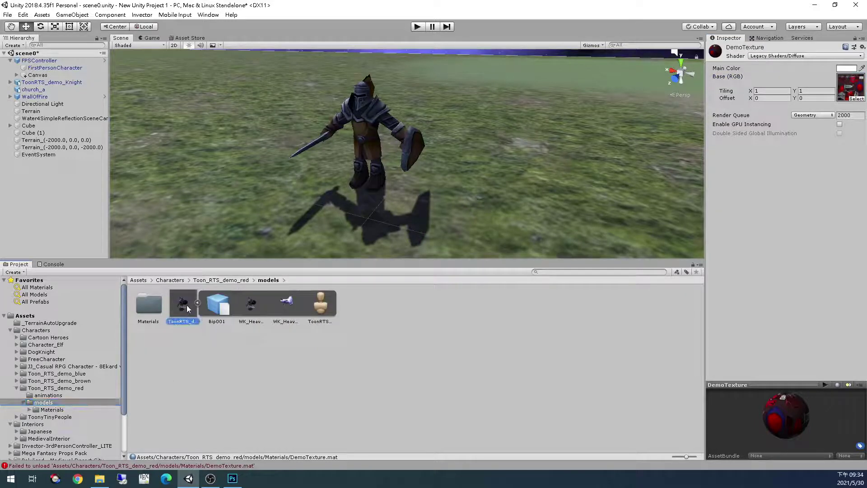
{"action": "left_click_drag", "start_coordinate": [175, 305], "coordinate": [470, 212]}
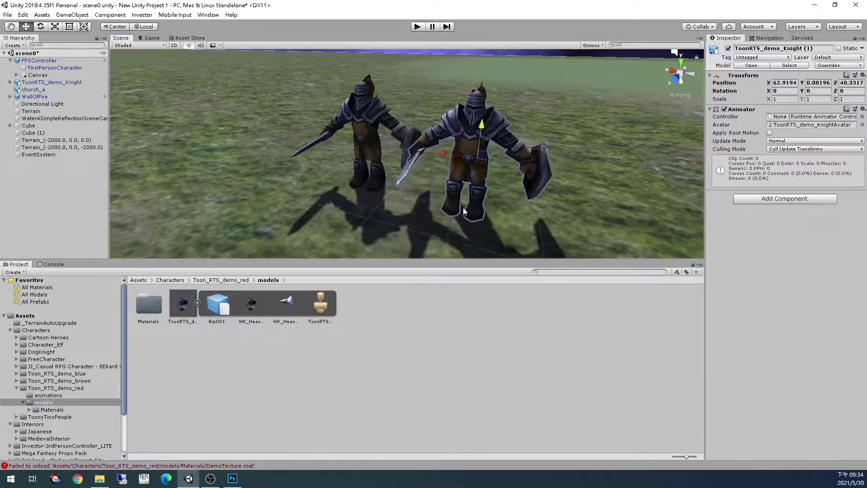
Try to apply the red DemoTexture image from the Materials folder directly to the second knight
{"action": "double_click", "coordinate": [159, 304]}
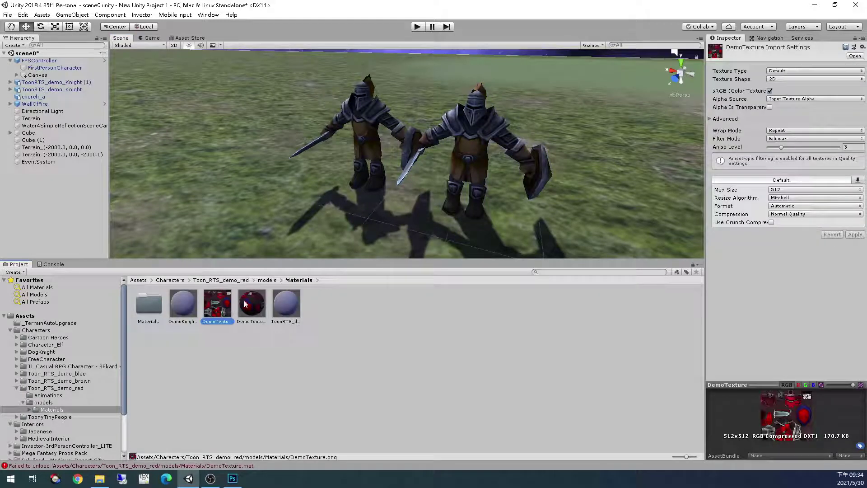
{"action": "left_click", "coordinate": [262, 300]}
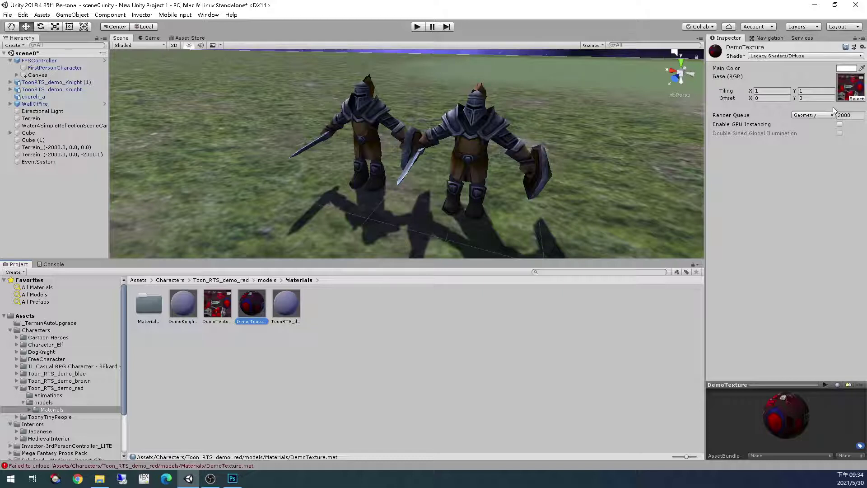
{"action": "left_click", "coordinate": [216, 306]}
{"action": "left_click_drag", "start_coordinate": [216, 307], "coordinate": [514, 202]}
Compare the DemoTexture material in Toon_RTS_demo_red/models/Materials with the one in its nested Materials folder
{"action": "double_click", "coordinate": [151, 303]}
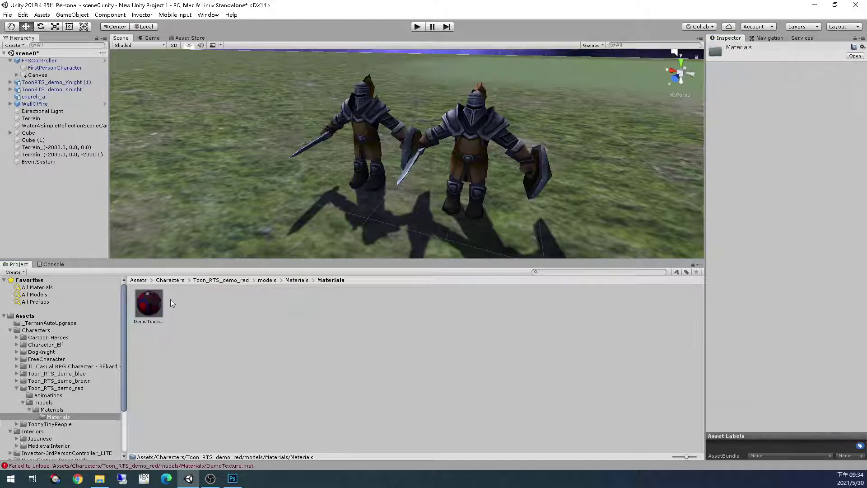
{"action": "left_click", "coordinate": [151, 304]}
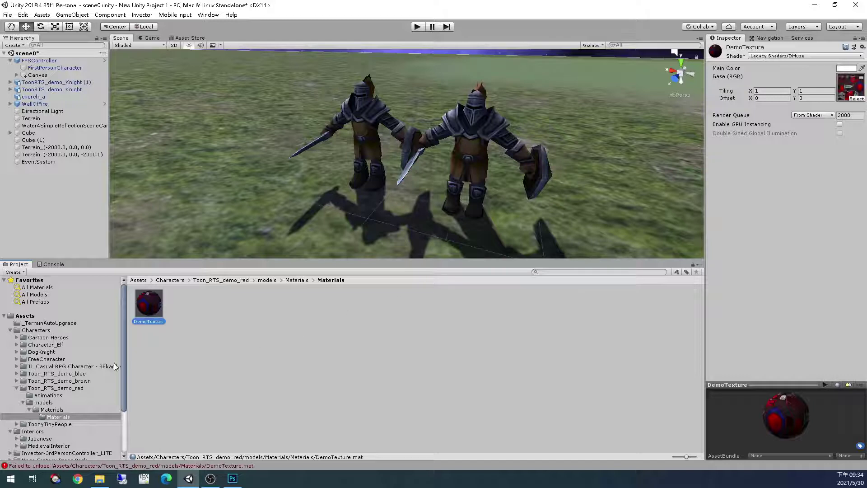
{"action": "left_click", "coordinate": [52, 409]}
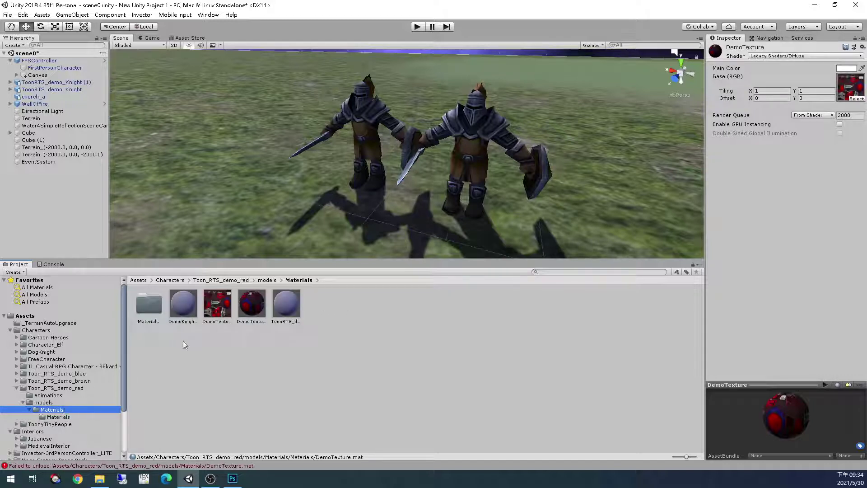
{"action": "left_click", "coordinate": [254, 311]}
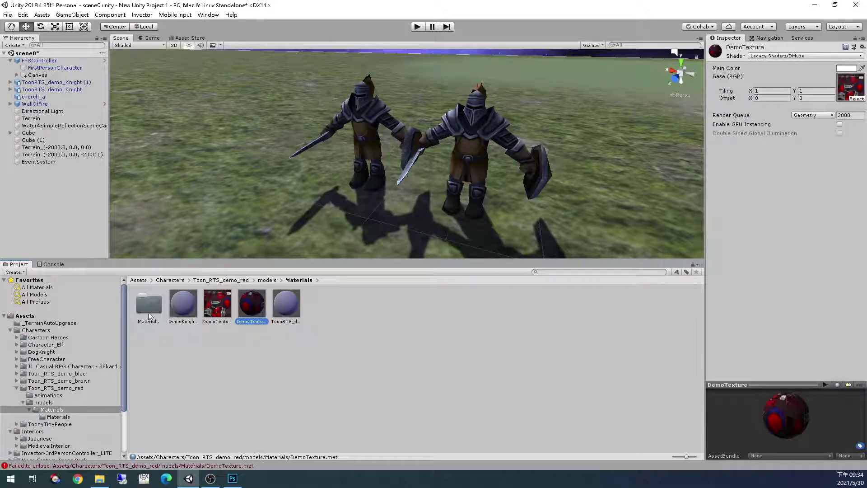
{"action": "left_click", "coordinate": [59, 416]}
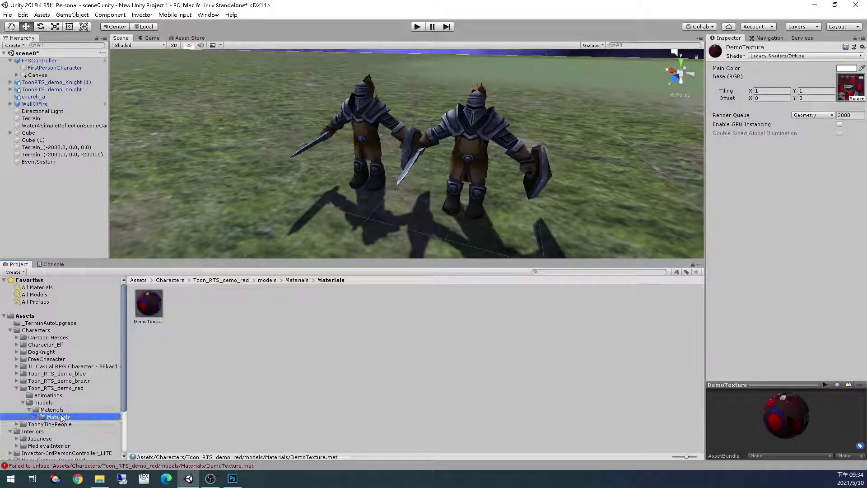
{"action": "left_click_drag", "start_coordinate": [531, 230], "coordinate": [533, 228]}
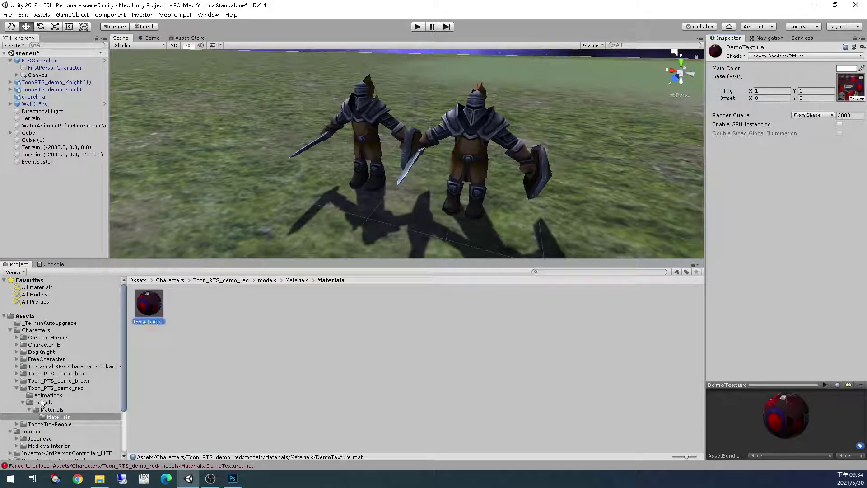
{"action": "left_click", "coordinate": [52, 409]}
{"action": "left_click", "coordinate": [259, 307]}
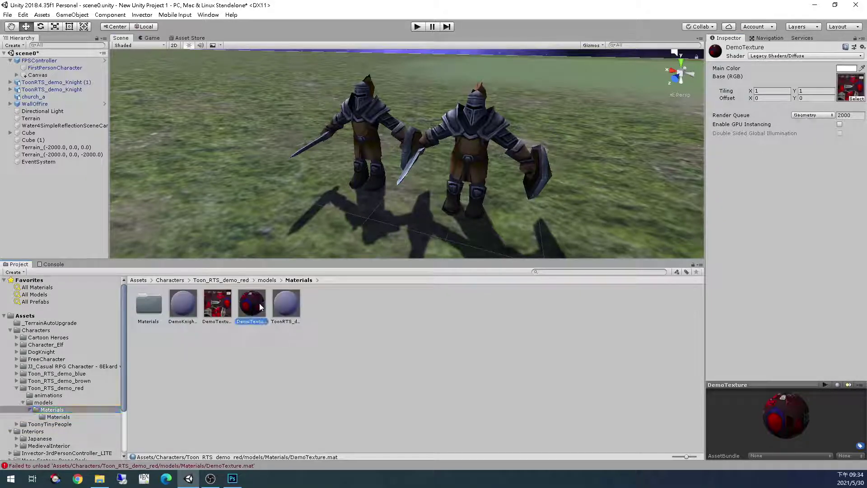
{"action": "left_click", "coordinate": [255, 313]}
Set the Toon_RTS_demo_red knight model's rig animation type to Humanoid and apply the import settings
{"action": "left_click", "coordinate": [49, 402]}
{"action": "left_click", "coordinate": [182, 305]}
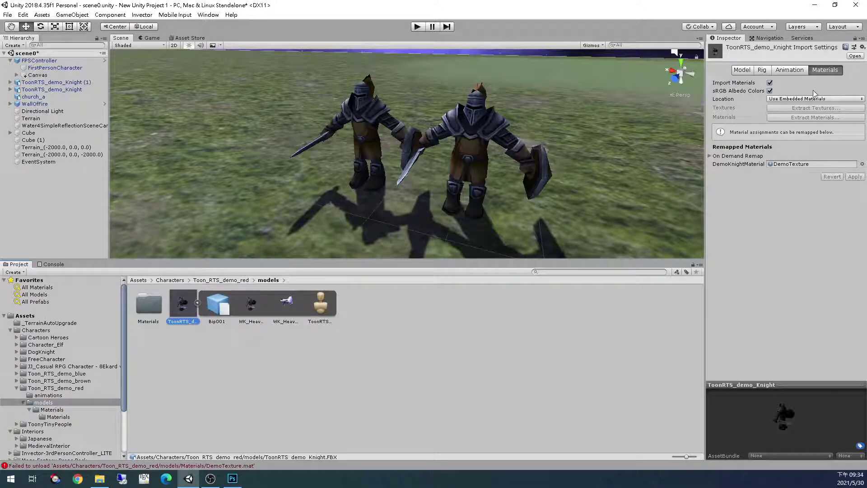
{"action": "left_click", "coordinate": [774, 71]}
{"action": "left_click", "coordinate": [762, 71]}
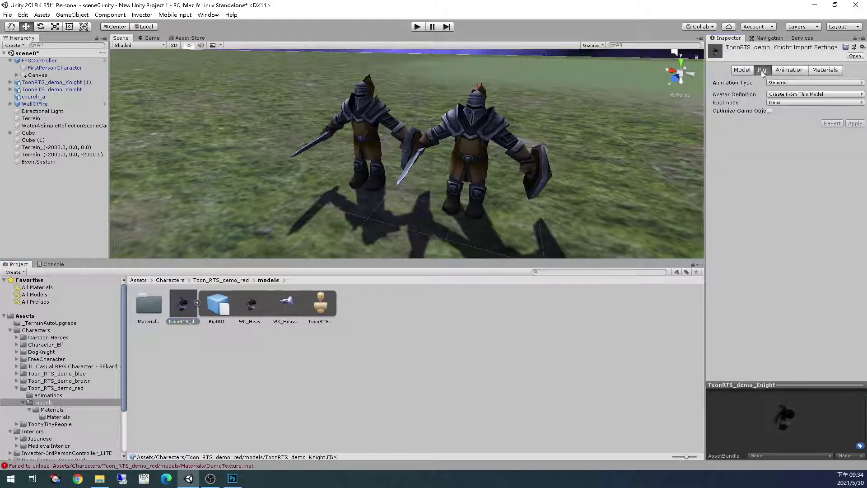
{"action": "left_click", "coordinate": [817, 83]}
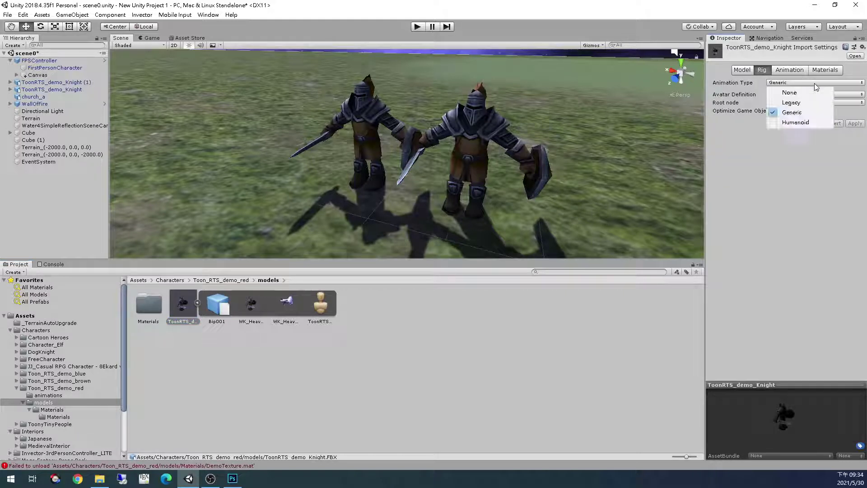
{"action": "left_click", "coordinate": [811, 120]}
{"action": "left_click", "coordinate": [855, 137]}
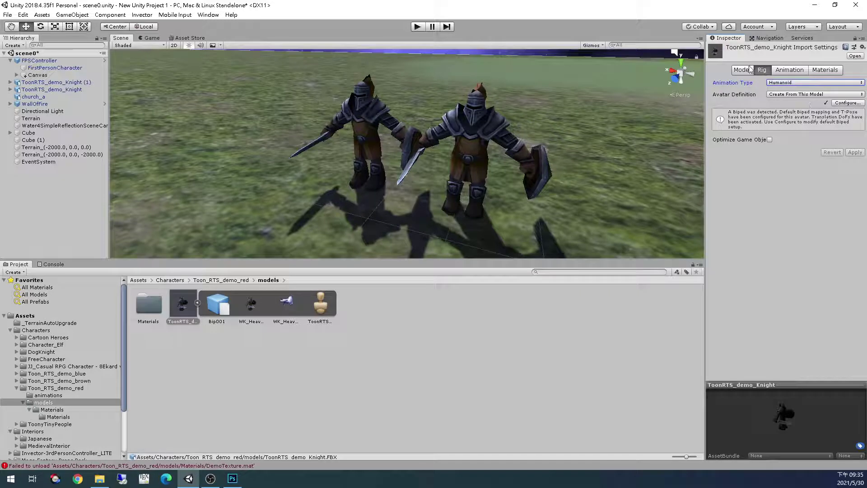
Set the red knight model's material location to Use External Materials (Legacy) and apply the import settings
{"action": "left_click", "coordinate": [825, 69]}
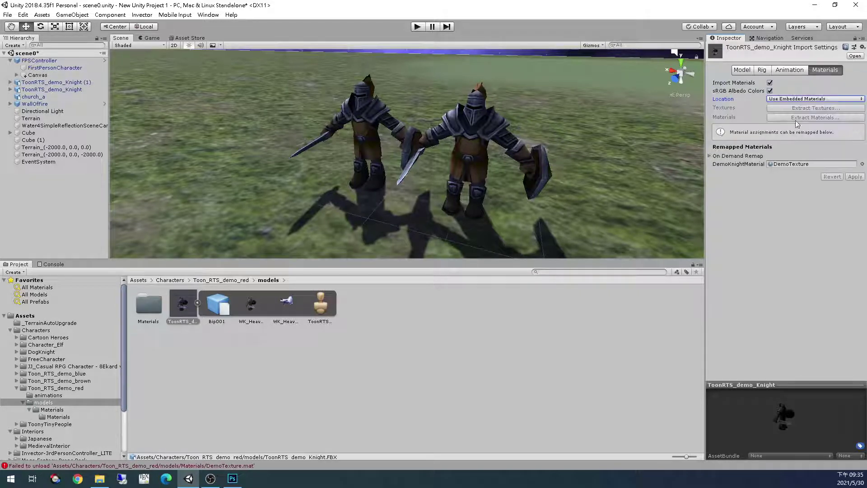
{"action": "left_click", "coordinate": [825, 99]}
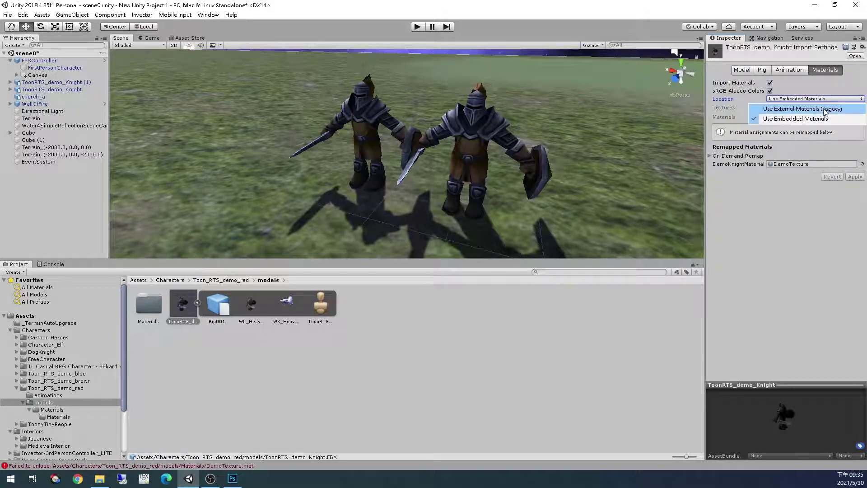
{"action": "left_click", "coordinate": [825, 109]}
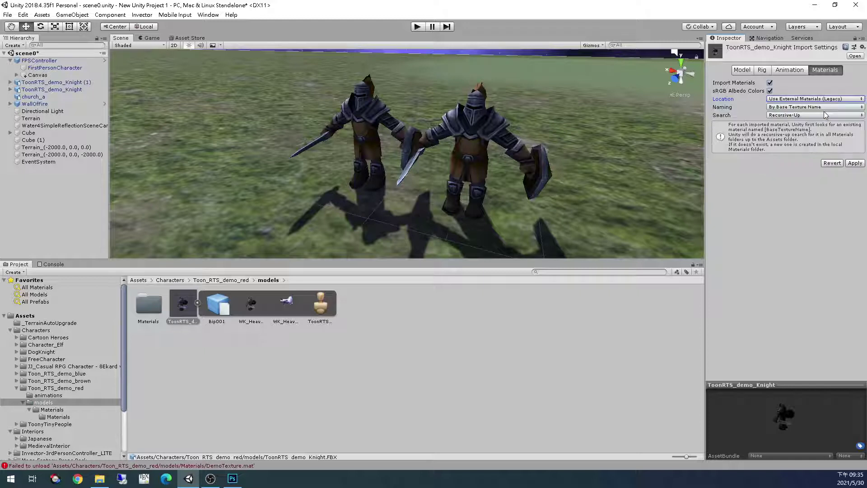
{"action": "left_click", "coordinate": [859, 166]}
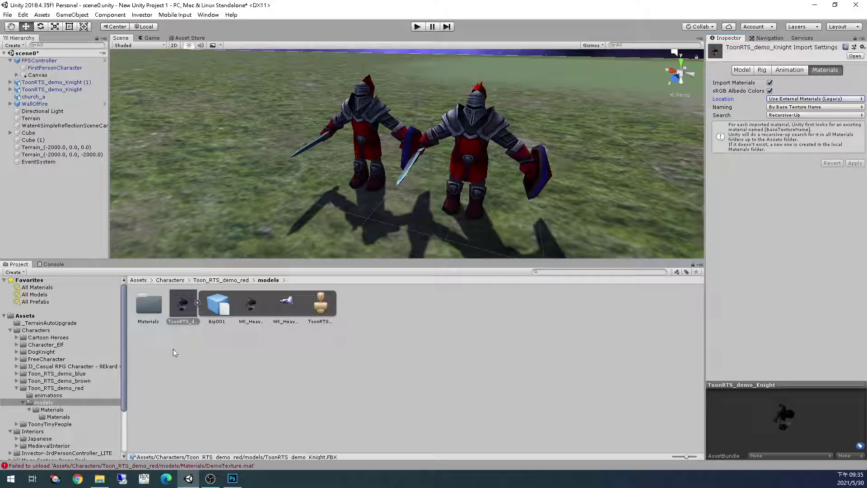
Place a third copy of the Toon_RTS_demo_red knight model in the scene at about X 66.7, Z 40.2
{"action": "left_click", "coordinate": [187, 340]}
{"action": "left_click", "coordinate": [187, 306]}
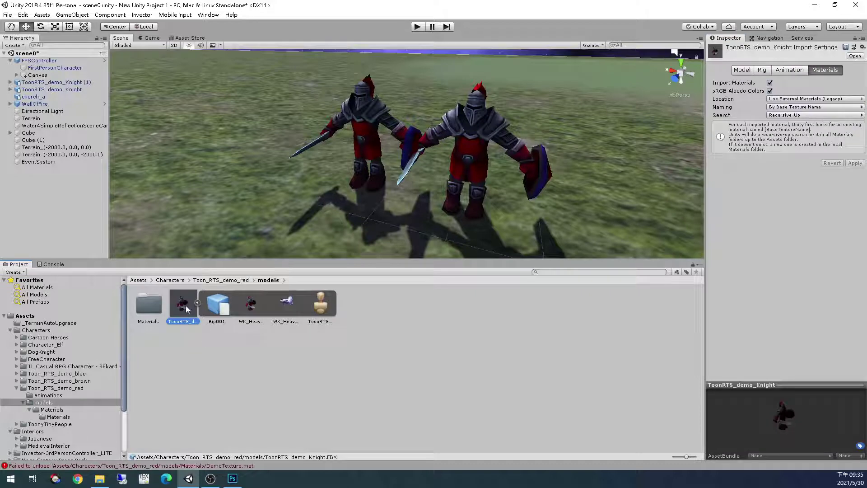
{"action": "left_click_drag", "start_coordinate": [186, 305], "coordinate": [257, 186]}
{"action": "scroll", "coordinate": [283, 180], "scroll_direction": "down", "scroll_amount": 3}
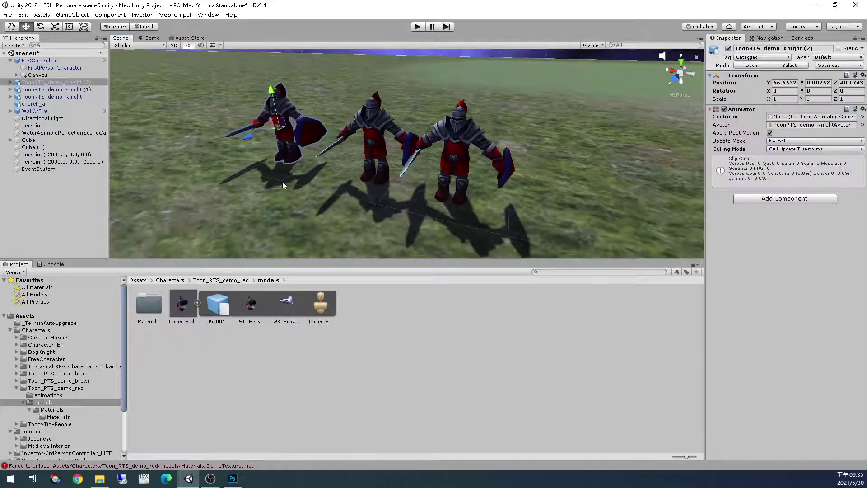
Add three Toon_RTS_demo_brown knights beside the red ones, from about X 67.9, Z 41.2 to X 72.0, Z 41.4
{"action": "left_click", "coordinate": [80, 381]}
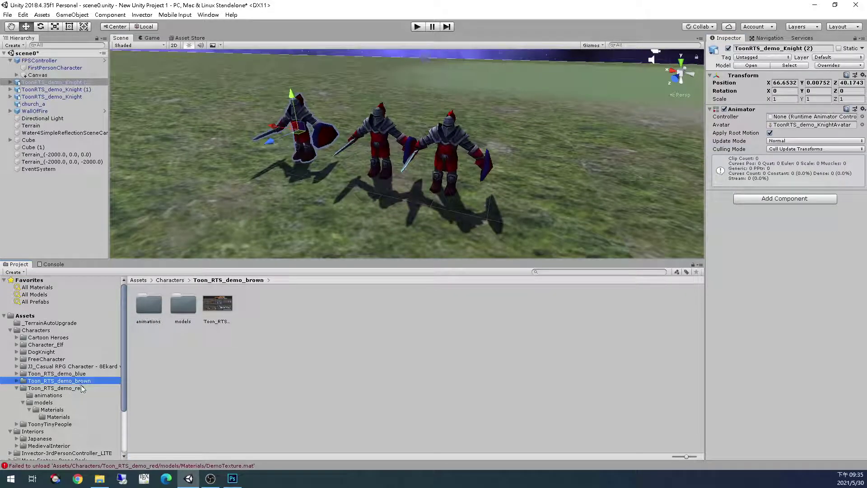
{"action": "double_click", "coordinate": [180, 307]}
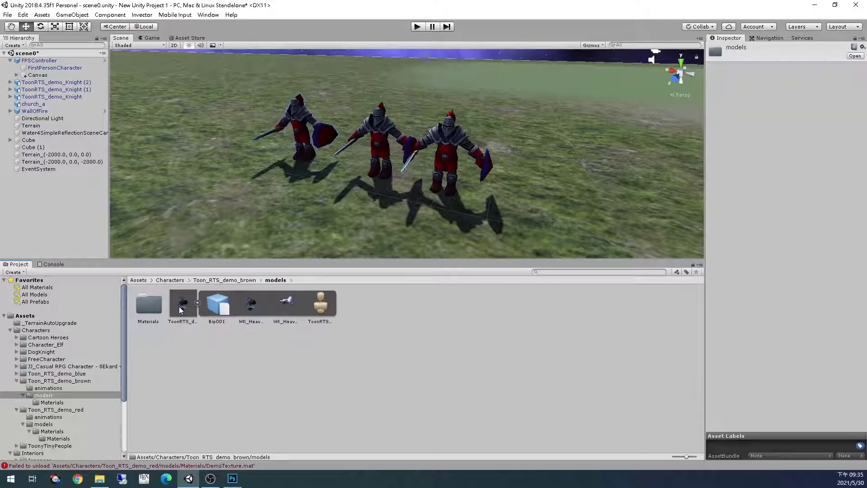
{"action": "left_click_drag", "start_coordinate": [190, 291], "coordinate": [232, 164]}
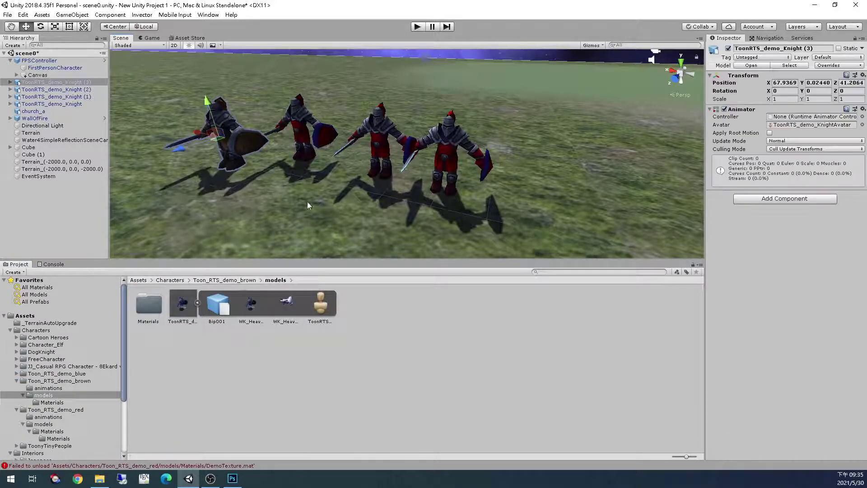
{"action": "left_click_drag", "start_coordinate": [307, 201], "coordinate": [385, 243]}
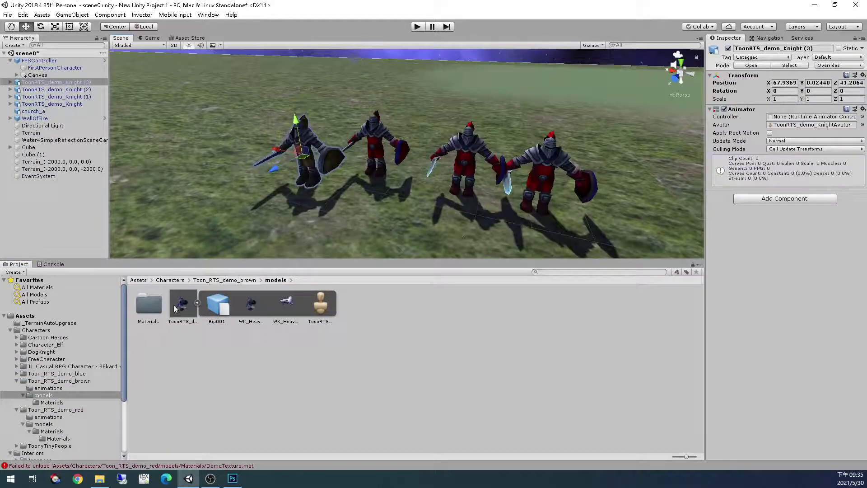
{"action": "left_click_drag", "start_coordinate": [182, 303], "coordinate": [199, 166]}
{"action": "left_click_drag", "start_coordinate": [317, 204], "coordinate": [477, 198]}
{"action": "scroll", "coordinate": [477, 198], "scroll_direction": "down", "scroll_amount": 3}
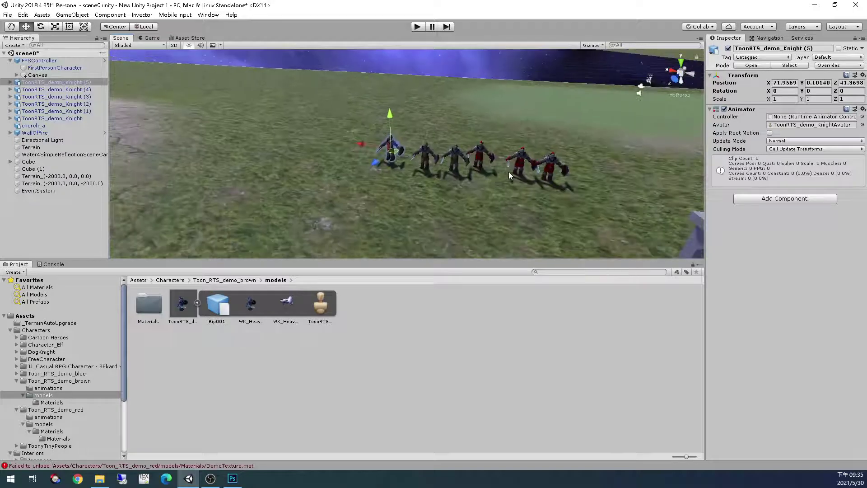
{"action": "scroll", "coordinate": [509, 172], "scroll_direction": "up", "scroll_amount": 5}
{"action": "left_click_drag", "start_coordinate": [495, 200], "coordinate": [397, 197]}
Add three copies of the knight model from Toon_RTS_demo_blue/models to the row of knights in the scene
{"action": "left_click", "coordinate": [57, 374]}
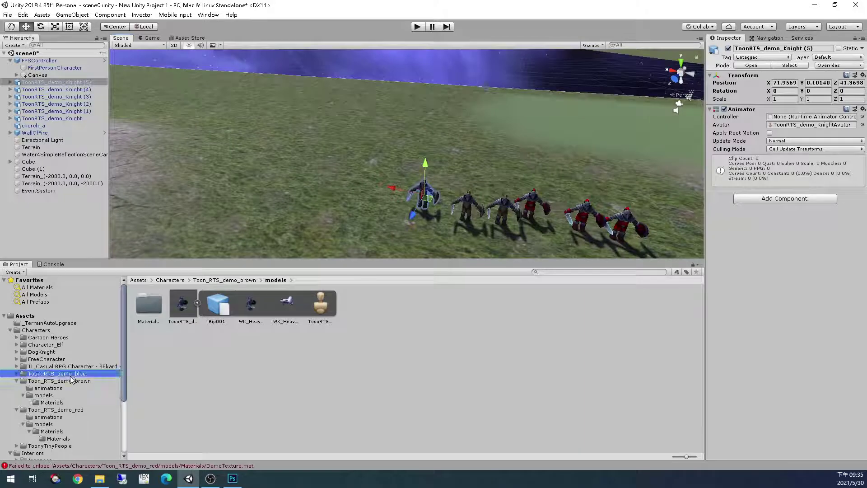
{"action": "double_click", "coordinate": [181, 303]}
{"action": "left_click_drag", "start_coordinate": [174, 305], "coordinate": [280, 189]}
Delete the Canvas object under FPSController
{"action": "double_click", "coordinate": [64, 61]}
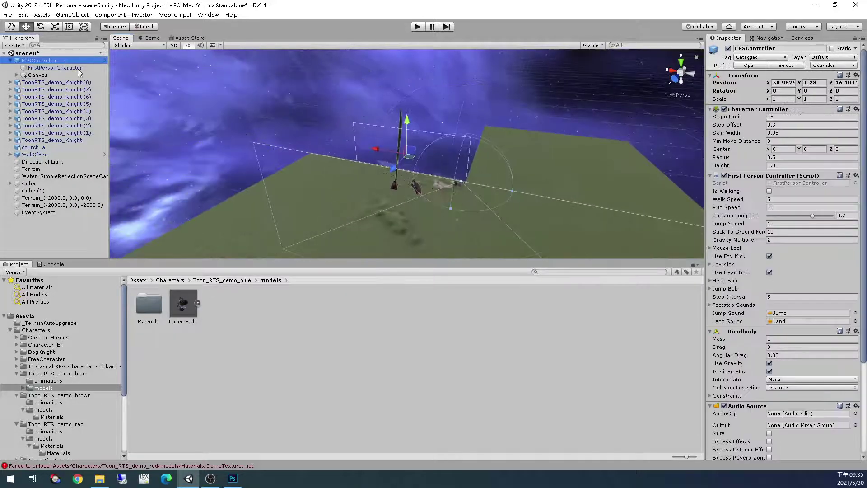
{"action": "left_click_drag", "start_coordinate": [351, 168], "coordinate": [51, 78]}
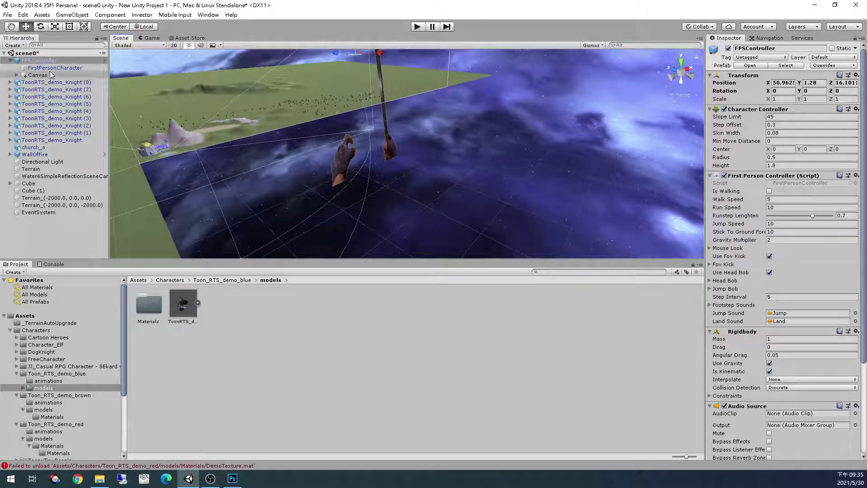
{"action": "left_click", "coordinate": [51, 75]}
{"action": "key", "text": "Delete"}
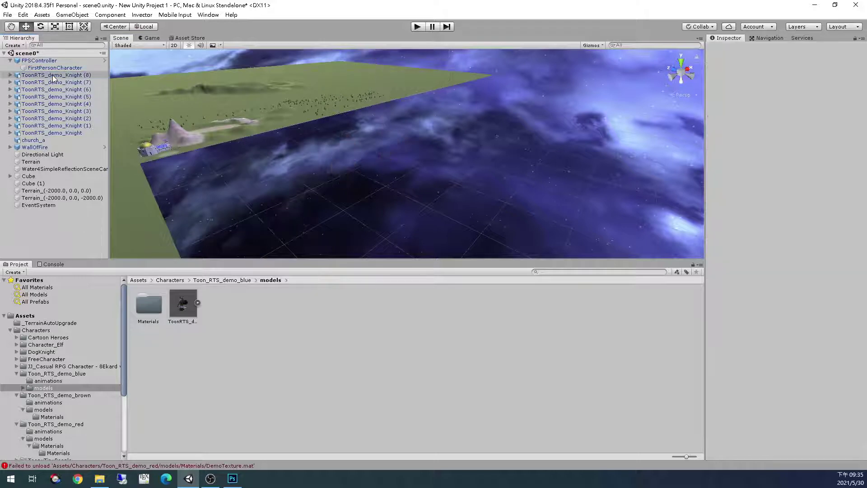
Play-test the scene by walking the first-person character up to the row of red, brown and blue knights, and stop play mode
{"action": "double_click", "coordinate": [63, 68]}
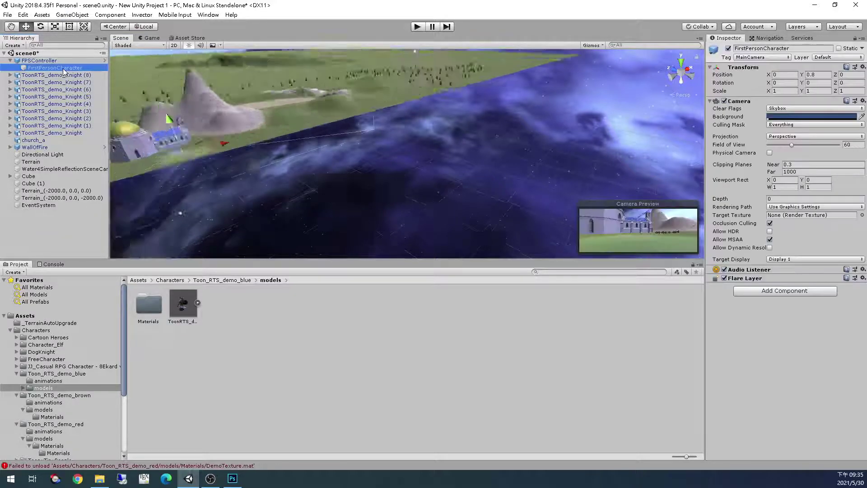
{"action": "key", "text": "ctrl+p"}
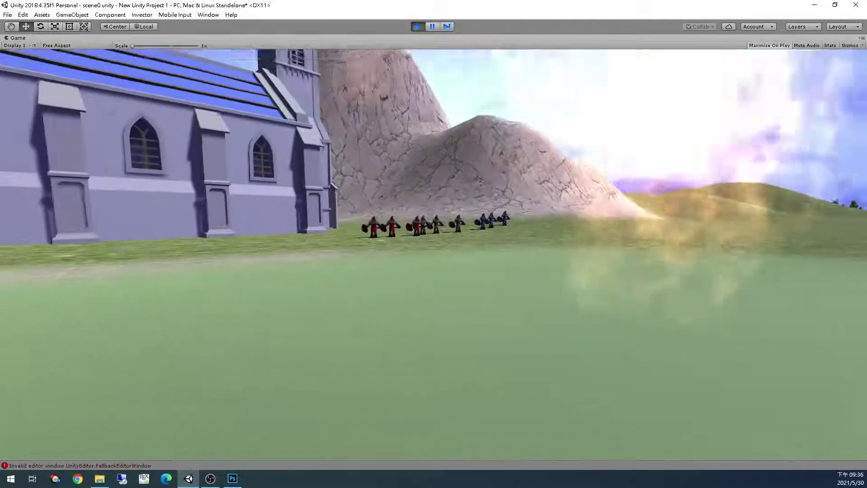
{"action": "key", "text": "w"}
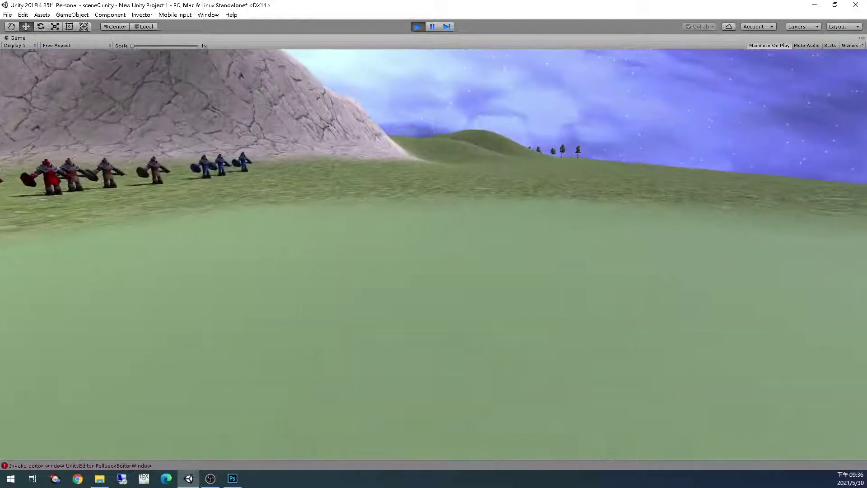
{"action": "key", "text": "w"}
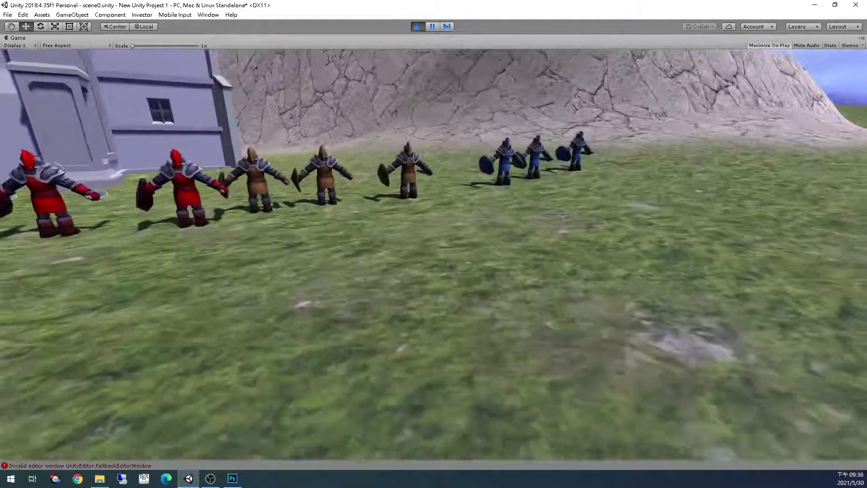
{"action": "key", "text": "w"}
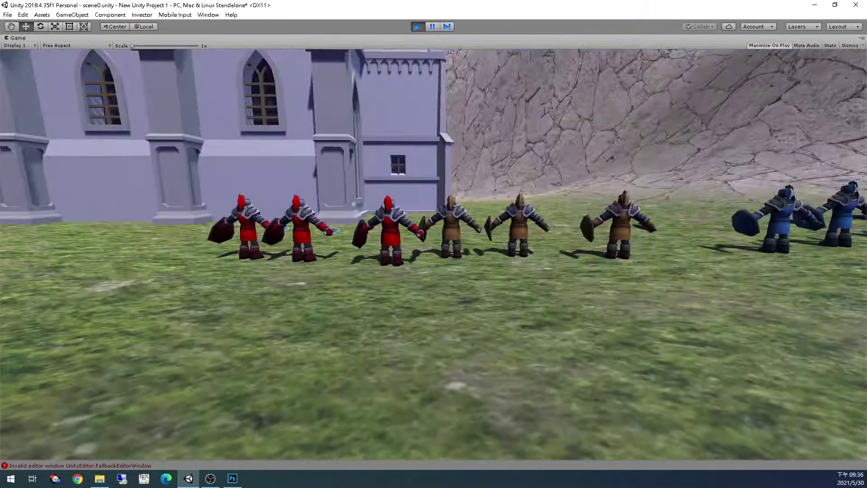
{"action": "key", "text": "ctrl+p"}
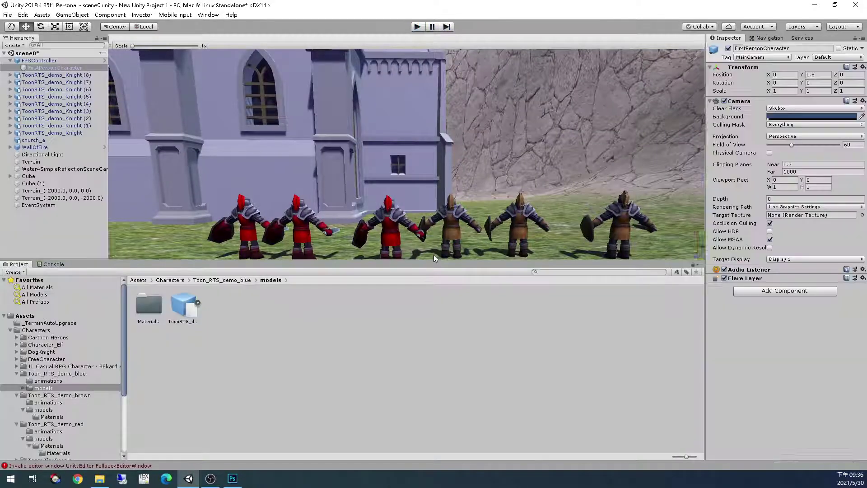